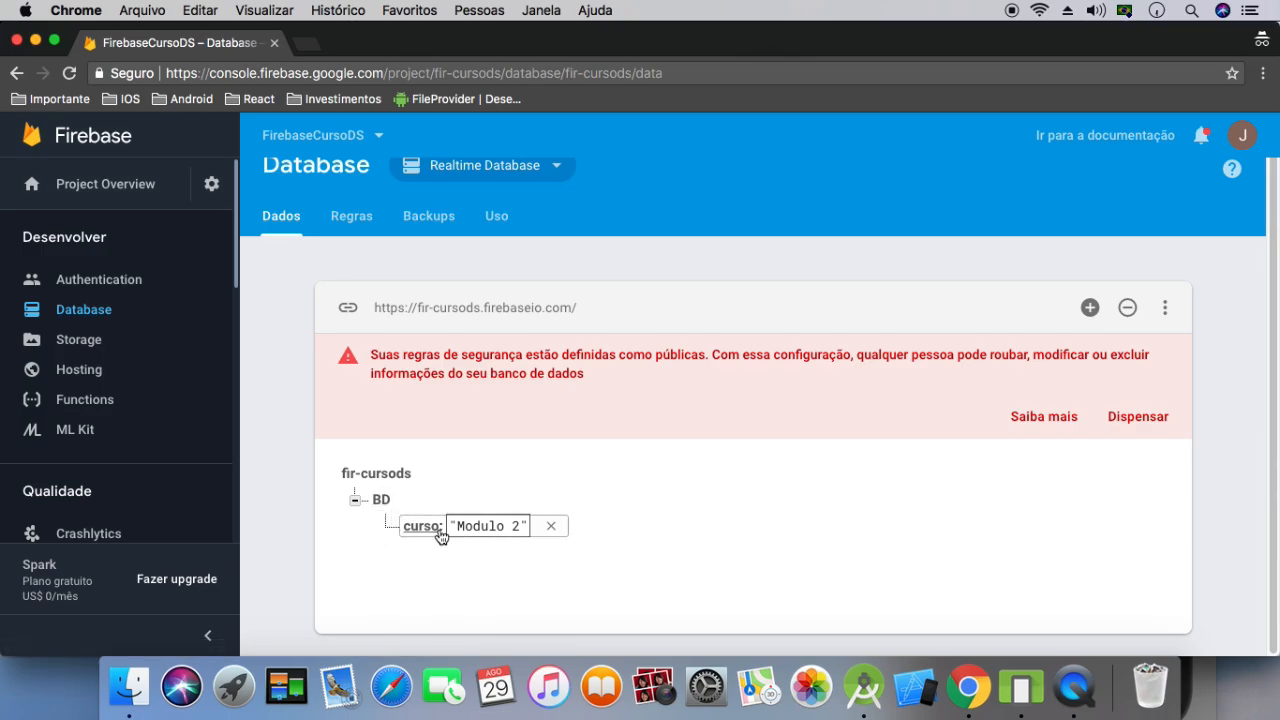
Delete the curso entry under BD from the database and confirm its permanent removal
{"action": "left_click", "coordinate": [552, 528]}
{"action": "left_click", "coordinate": [917, 467]}
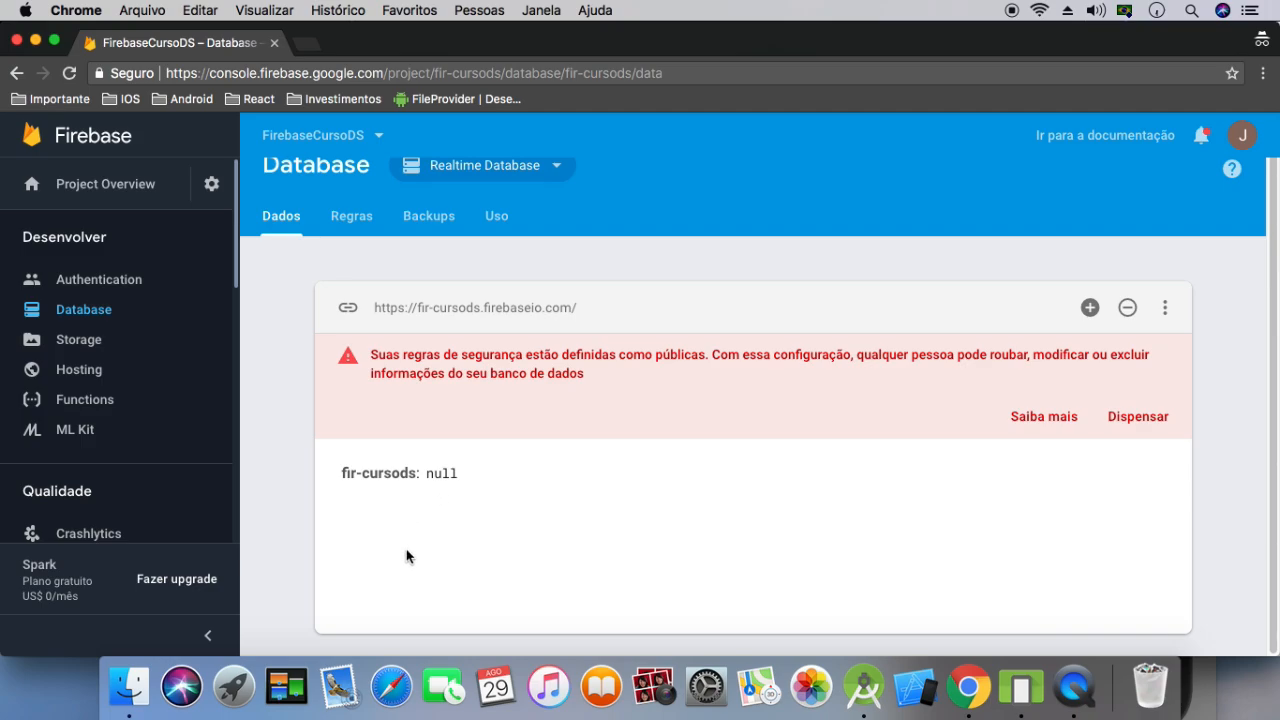
Add a child named idade with the numeric value 28 to the fir-cursods root
{"action": "mouse_move", "coordinate": [424, 476]}
{"action": "mouse_move", "coordinate": [504, 482]}
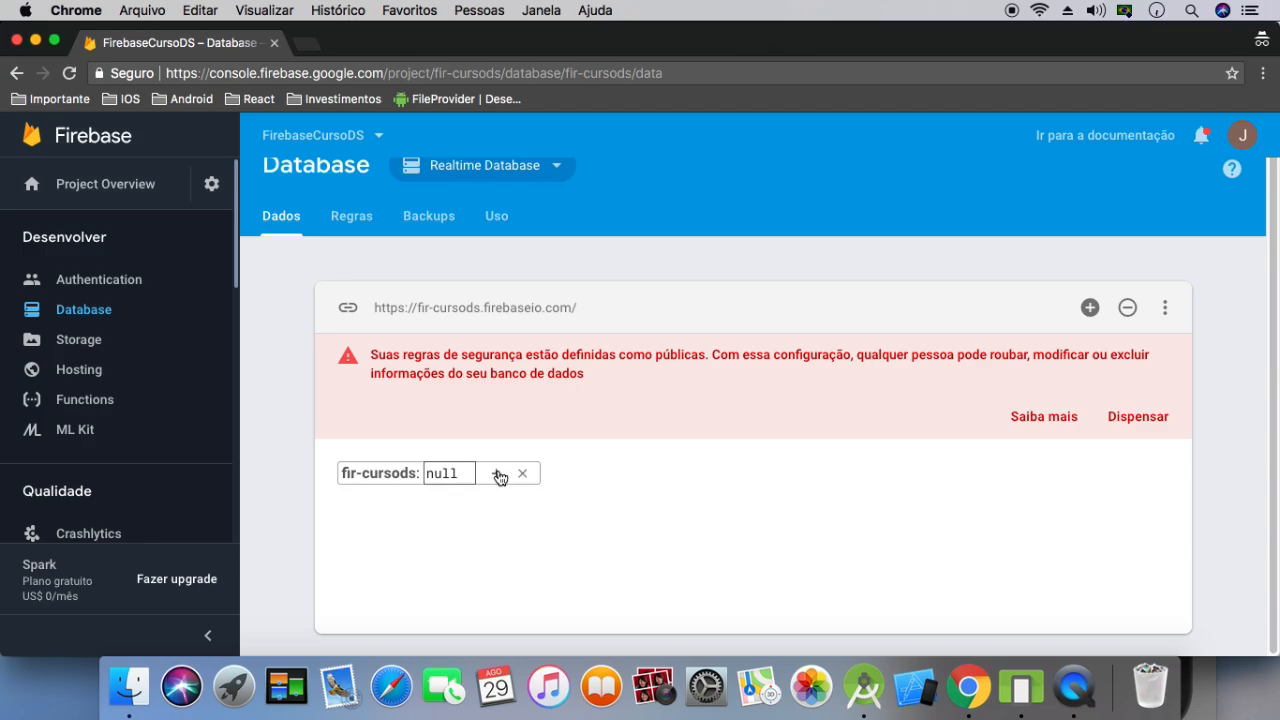
{"action": "left_click", "coordinate": [499, 477]}
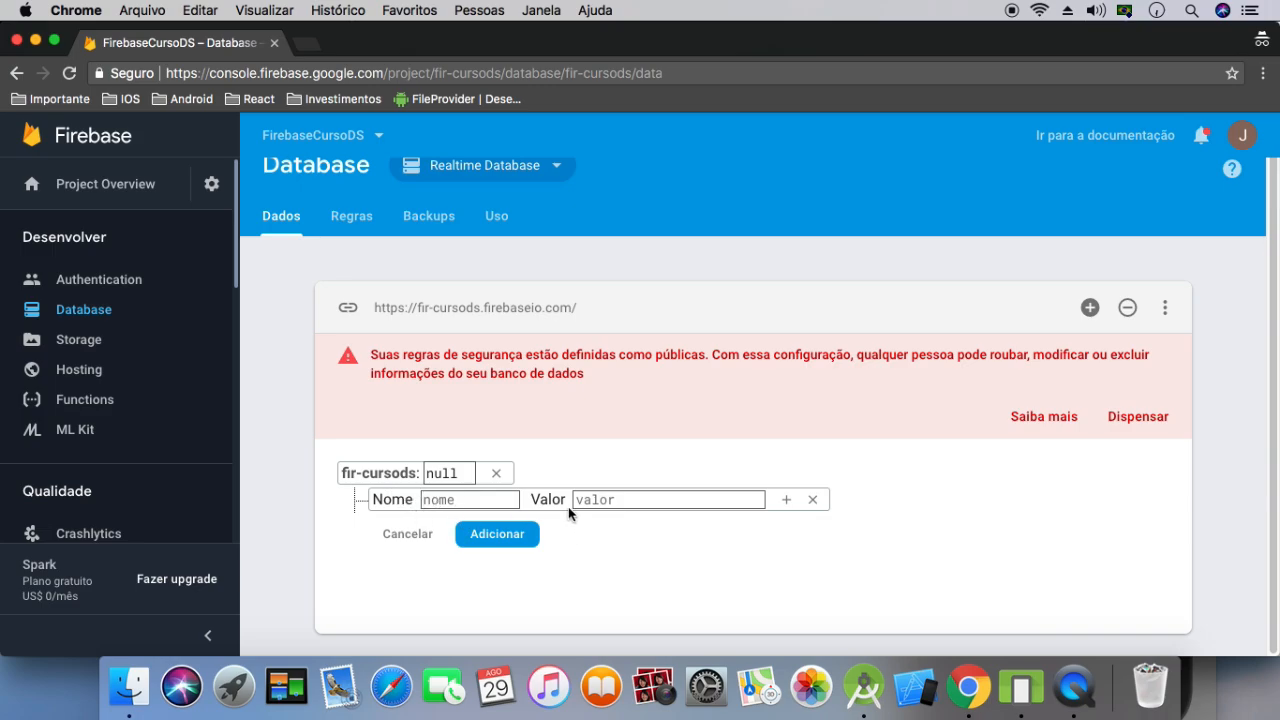
{"action": "left_click", "coordinate": [600, 499]}
{"action": "type", "text": "28"}
{"action": "left_click_drag", "start_coordinate": [608, 500], "coordinate": [568, 505]}
{"action": "left_click", "coordinate": [502, 499]}
{"action": "type", "text": "idade"}
{"action": "double_click", "coordinate": [594, 501]}
{"action": "left_click", "coordinate": [487, 497]}
{"action": "left_click", "coordinate": [497, 533]}
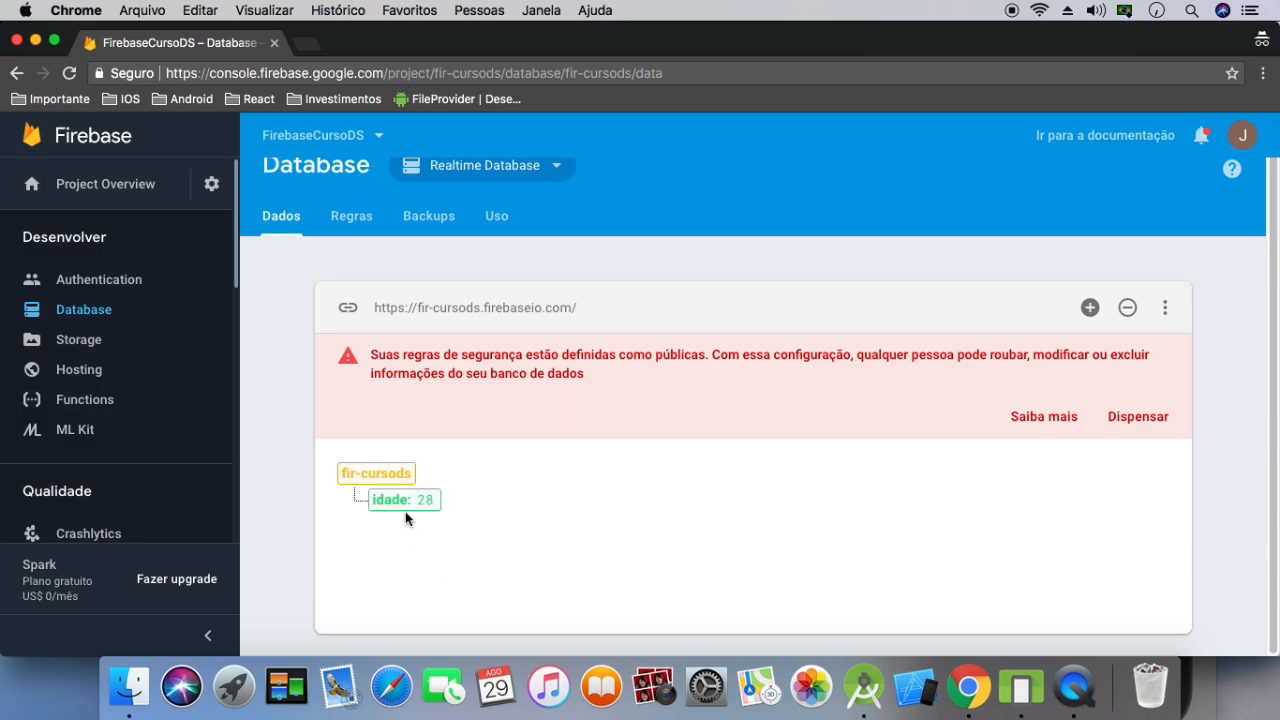
{"action": "left_click", "coordinate": [439, 500]}
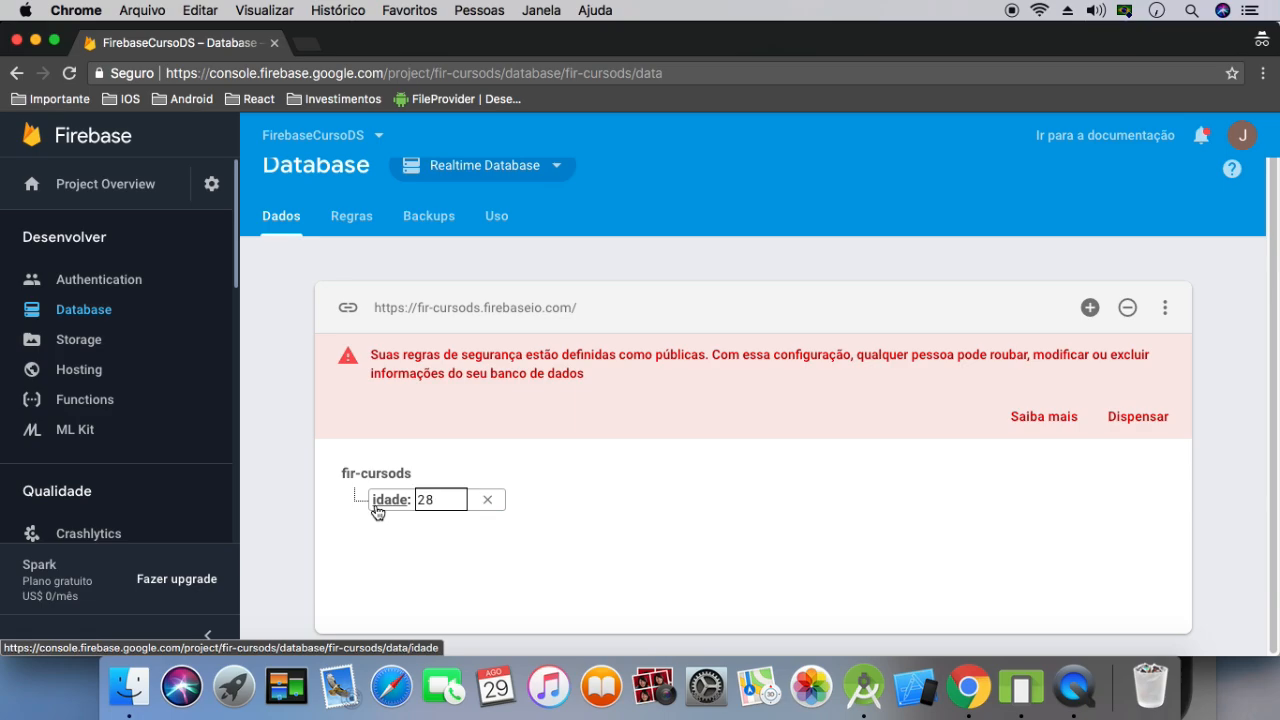
{"action": "left_click", "coordinate": [410, 557]}
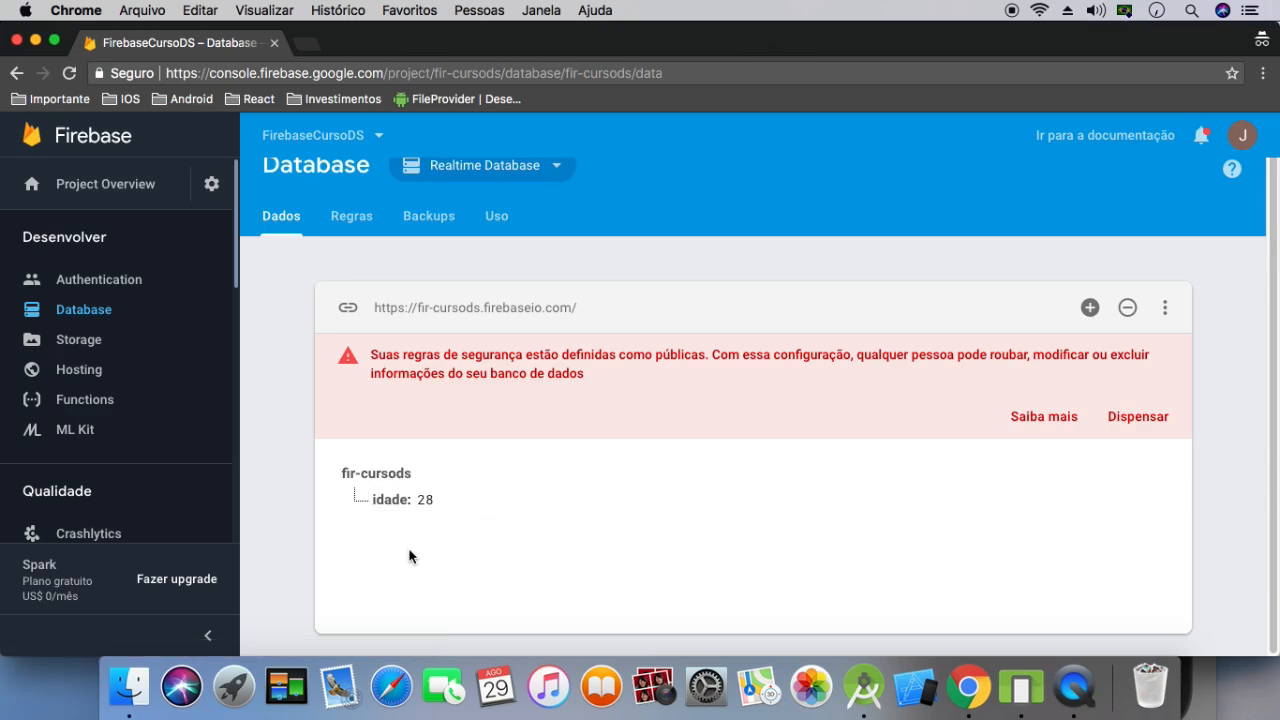
Add a second child named idade1 with the value 30 to the fir-cursods root
{"action": "left_click", "coordinate": [433, 475]}
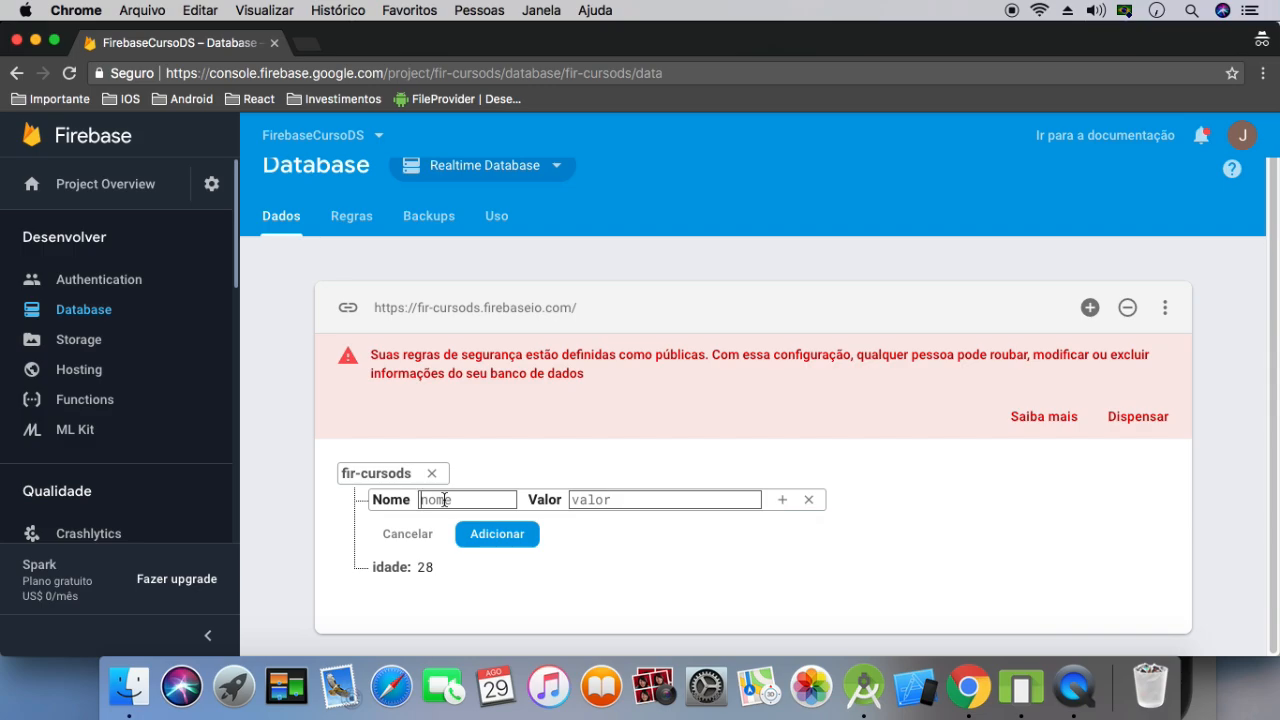
{"action": "left_click", "coordinate": [609, 500]}
{"action": "type", "text": "30"}
{"action": "left_click", "coordinate": [476, 505]}
{"action": "type", "text": "idade"}
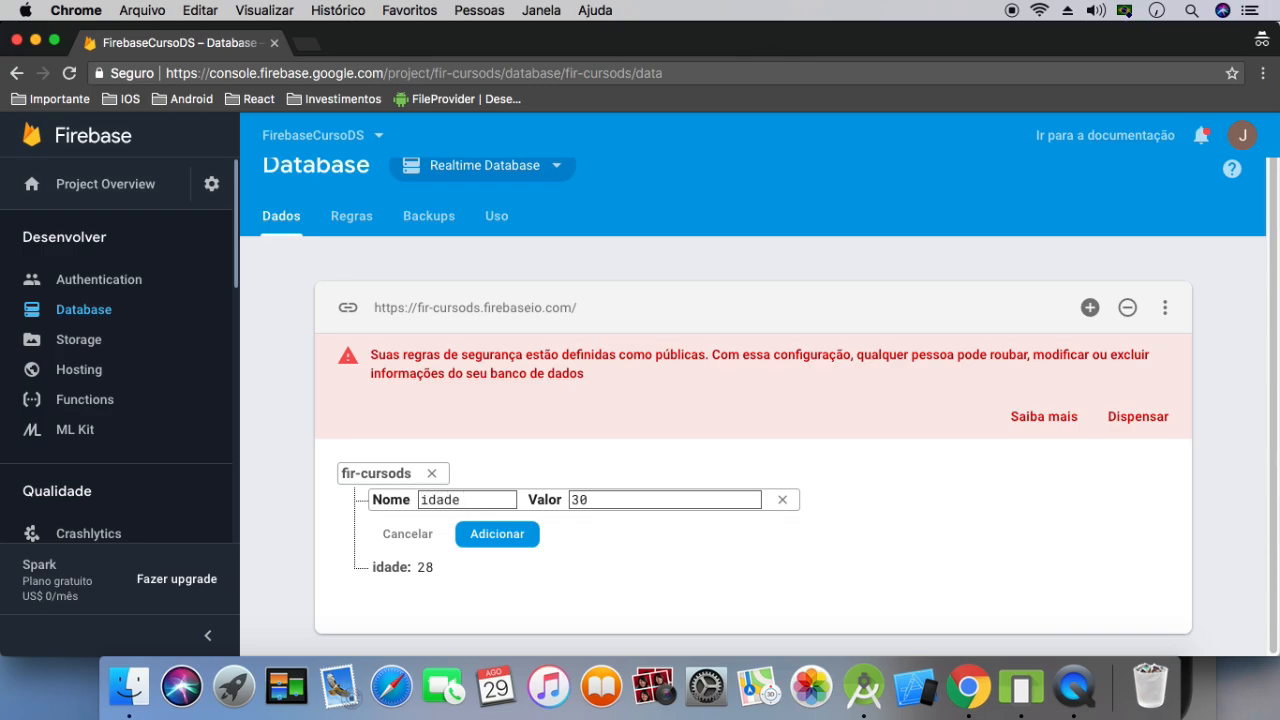
{"action": "type", "text": "1"}
{"action": "left_click", "coordinate": [482, 538]}
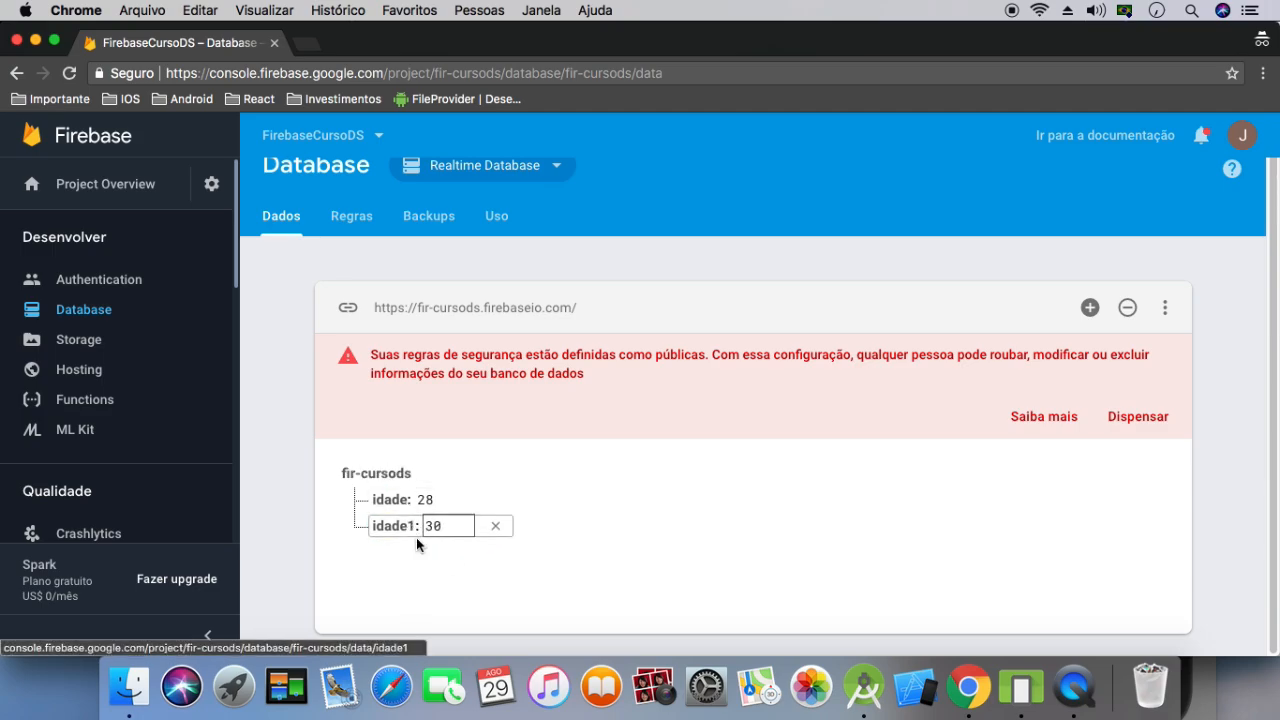
Add a child named nome to the fir-cursods root, with the person's full name as its text value
{"action": "mouse_move", "coordinate": [409, 493]}
{"action": "left_click", "coordinate": [431, 474]}
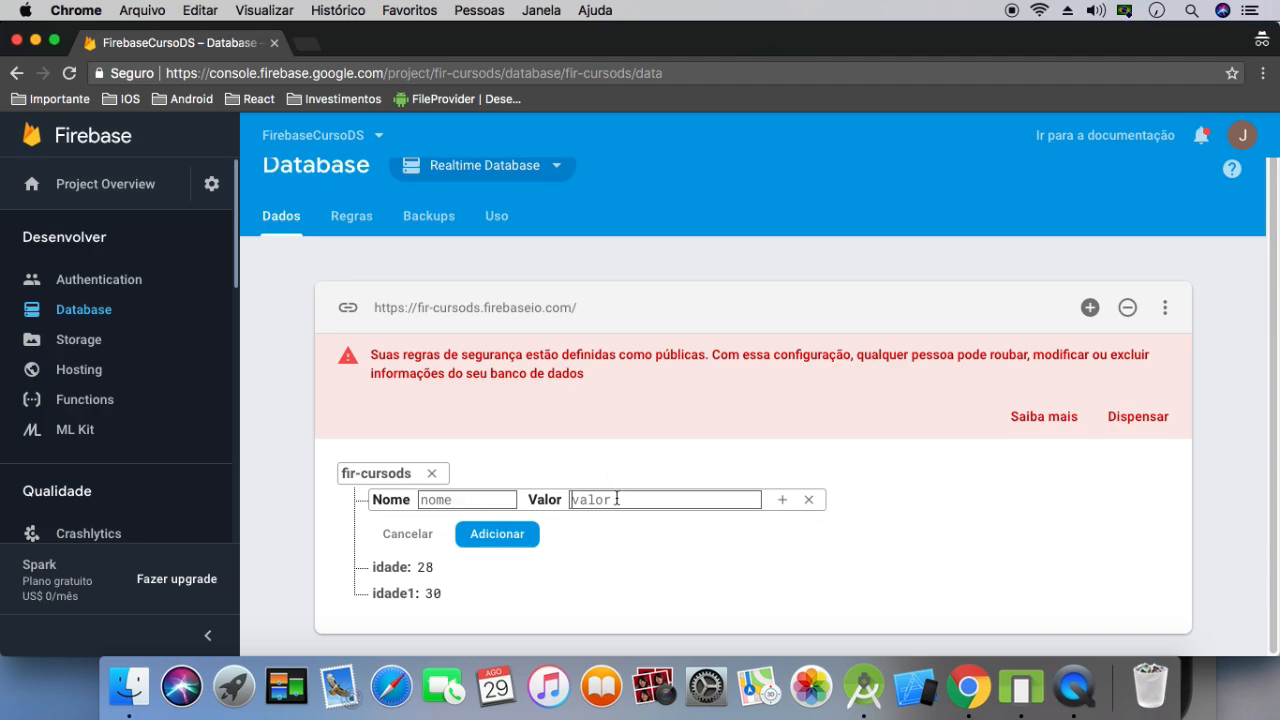
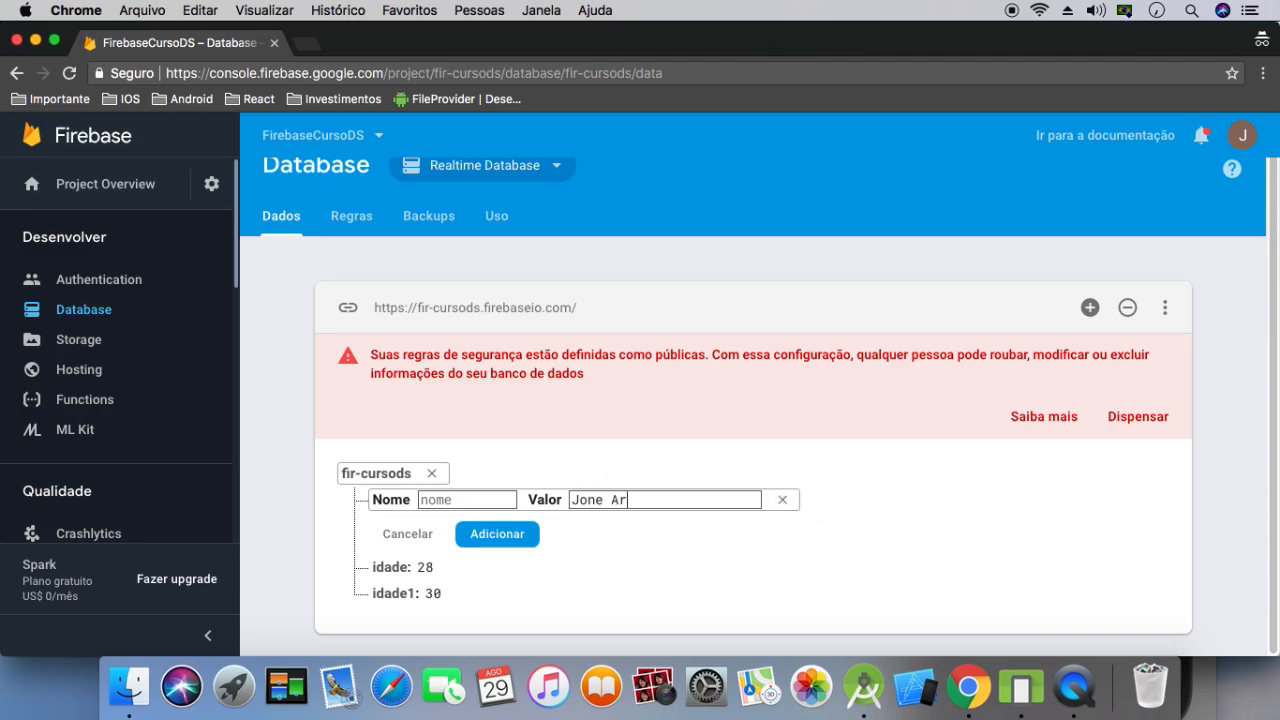
{"action": "left_click", "coordinate": [477, 500]}
{"action": "type", "text": "nome"}
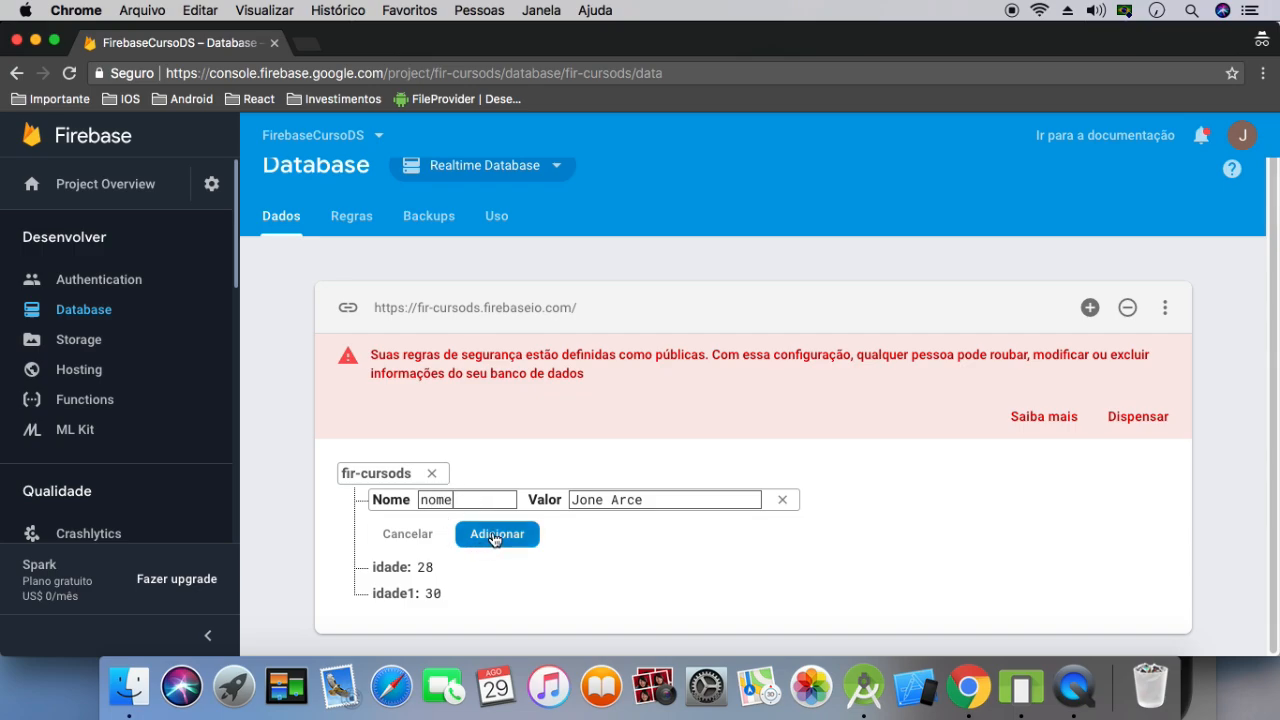
{"action": "left_click", "coordinate": [495, 535]}
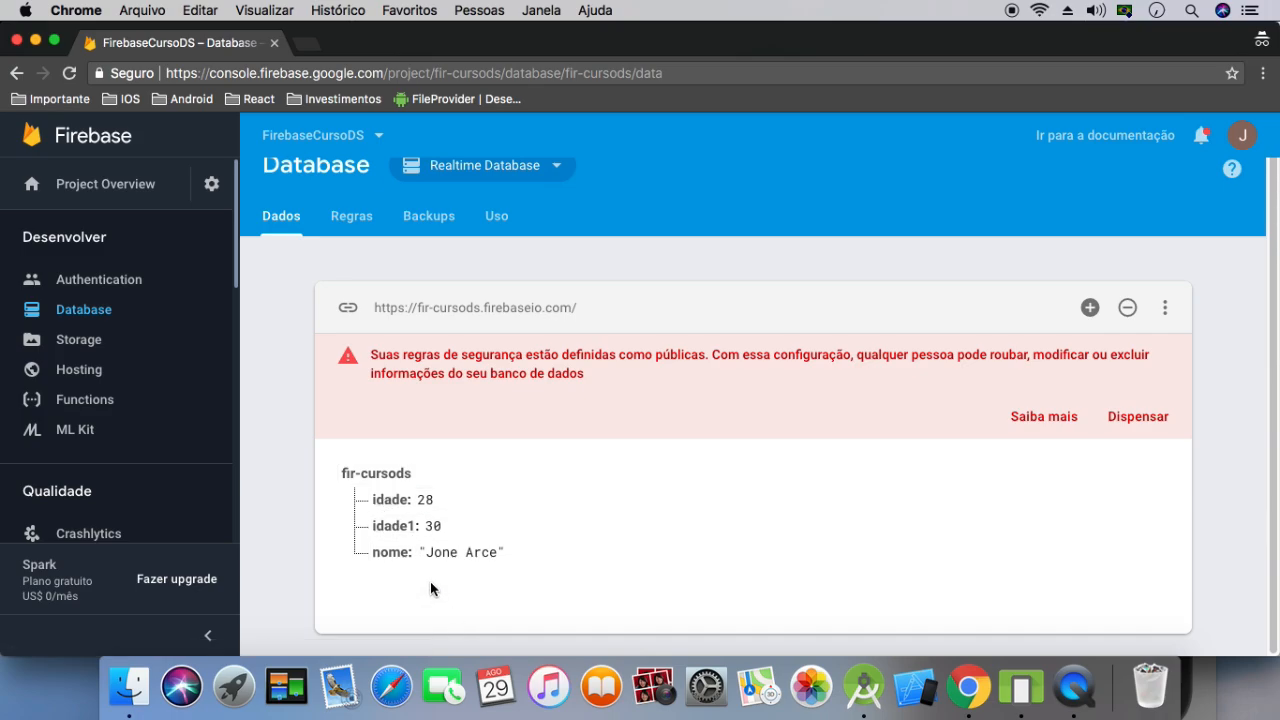
Add a child named fumante with the boolean value false to the fir-cursods root
{"action": "left_click", "coordinate": [431, 473]}
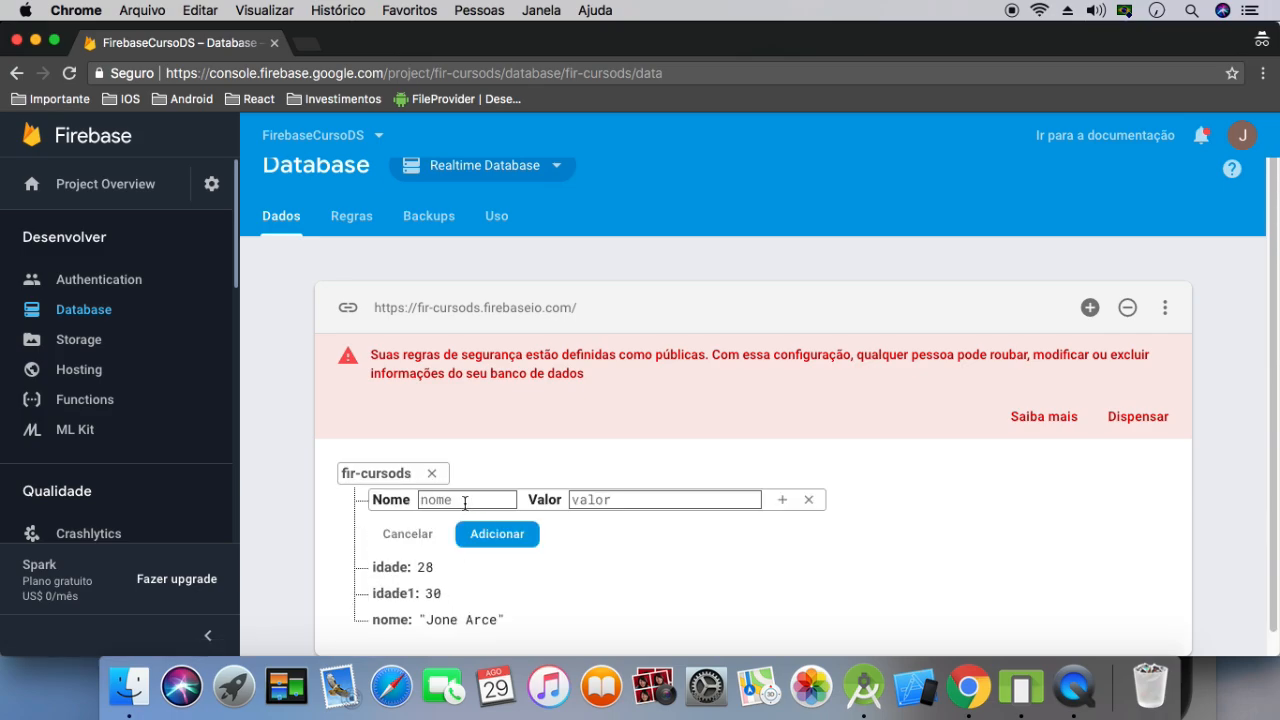
{"action": "left_click", "coordinate": [593, 500]}
{"action": "type", "text": "false"}
{"action": "type", "text": "fumante"}
{"action": "left_click", "coordinate": [503, 537]}
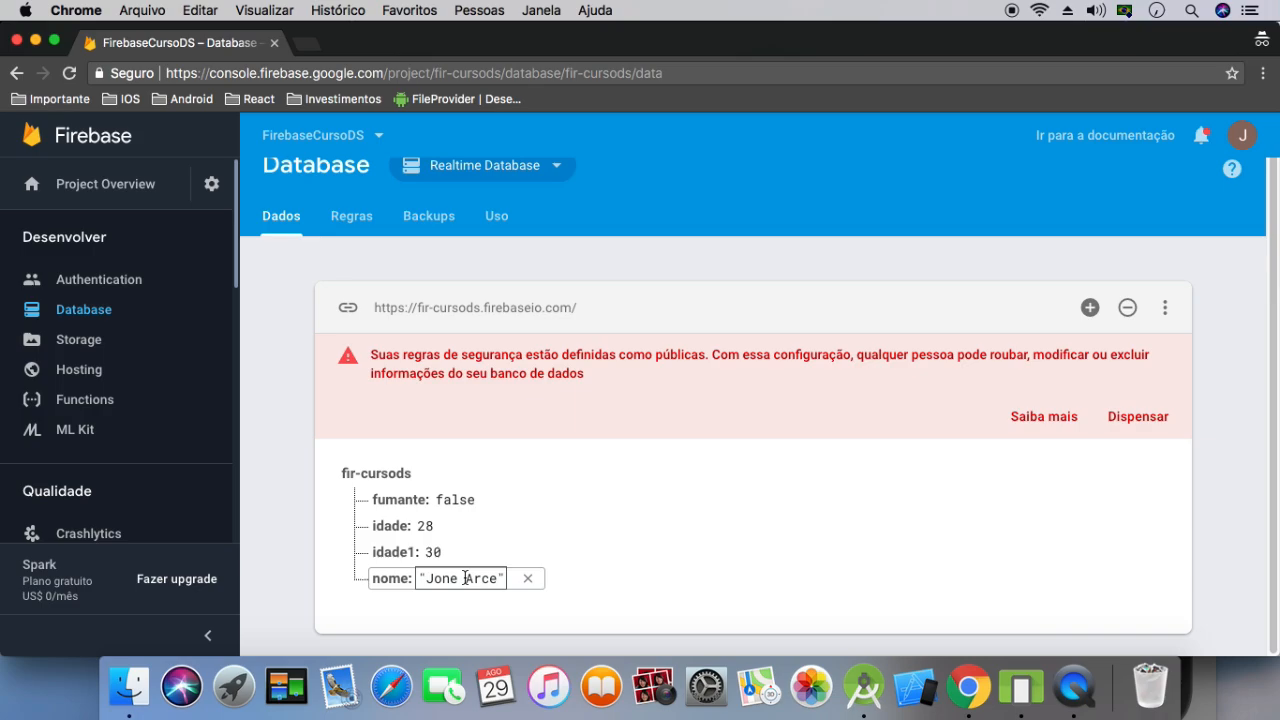
Examine how the text, number and boolean values of nome, idade1, idade and fumante are stored
{"action": "left_click_drag", "start_coordinate": [498, 578], "coordinate": [421, 578]}
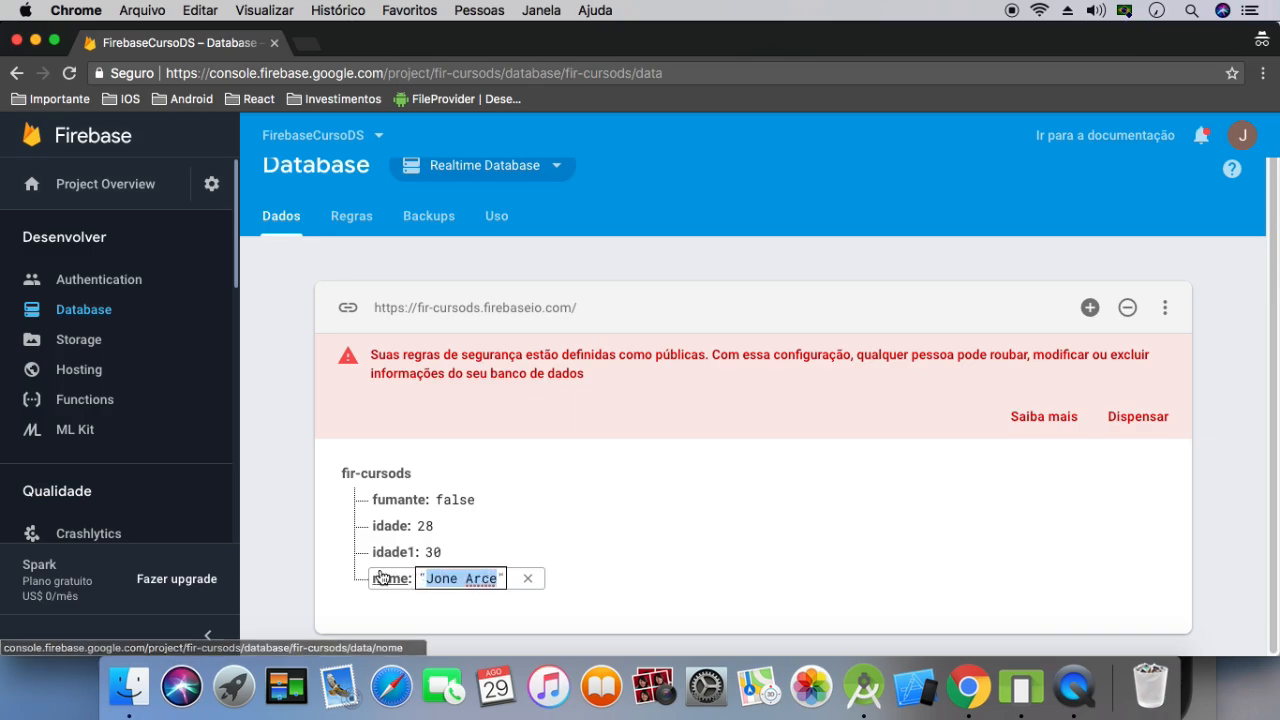
{"action": "left_click", "coordinate": [437, 553]}
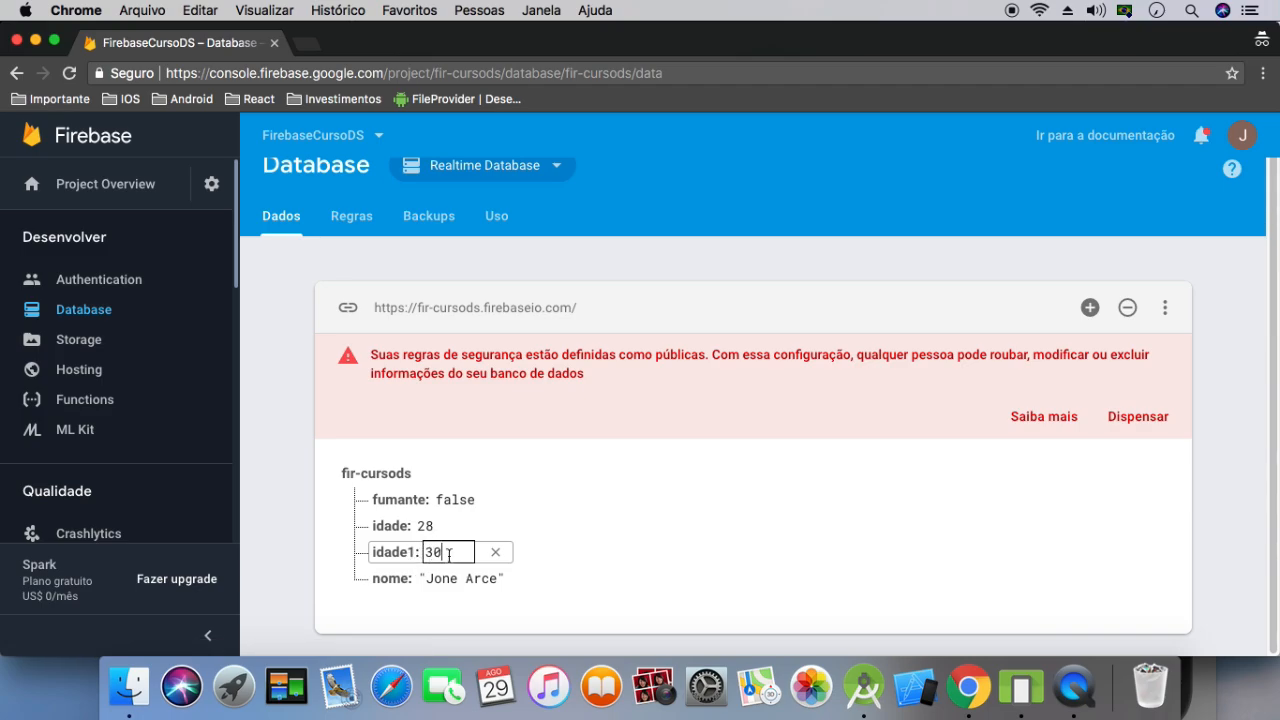
{"action": "key", "text": "super+a"}
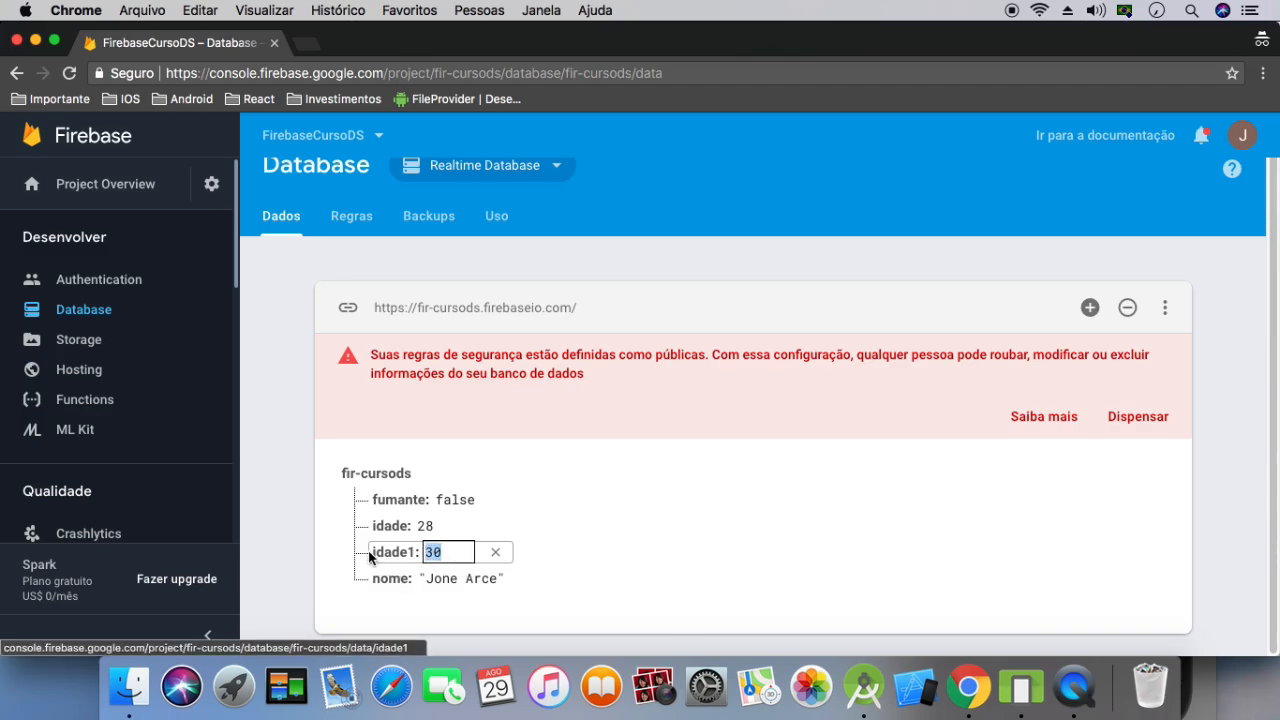
{"action": "left_click", "coordinate": [430, 527]}
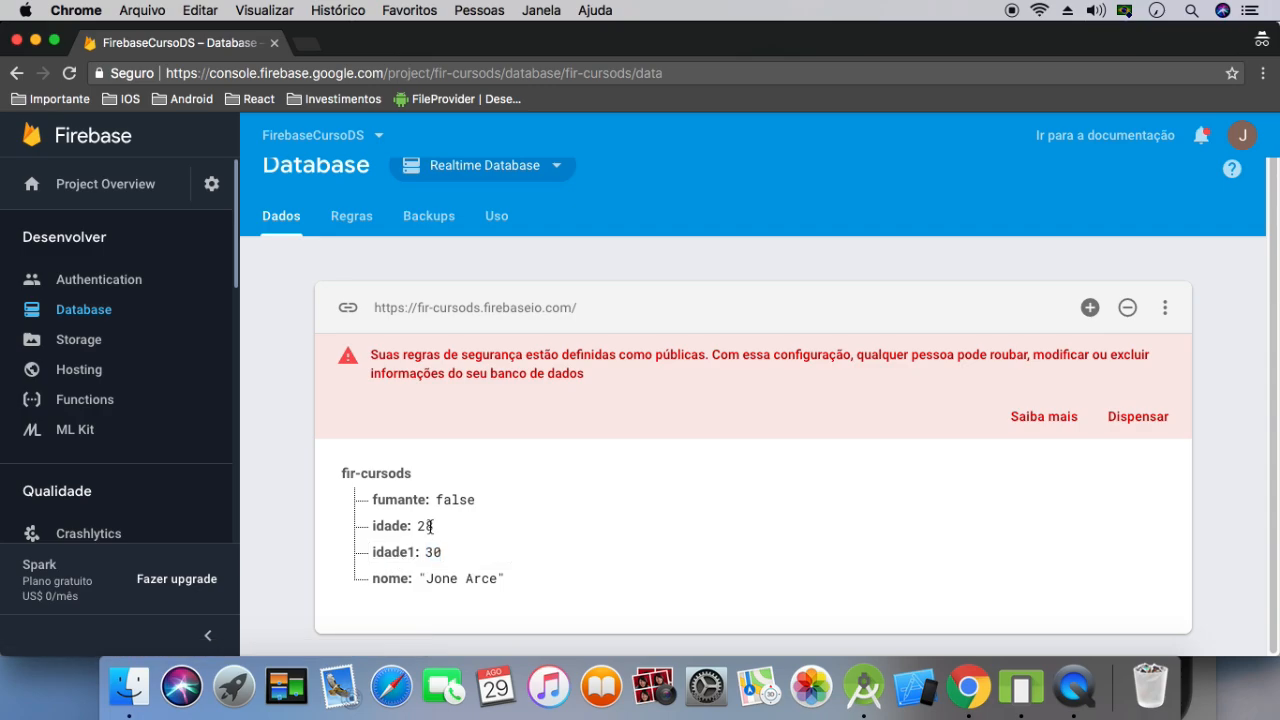
{"action": "double_click", "coordinate": [437, 527]}
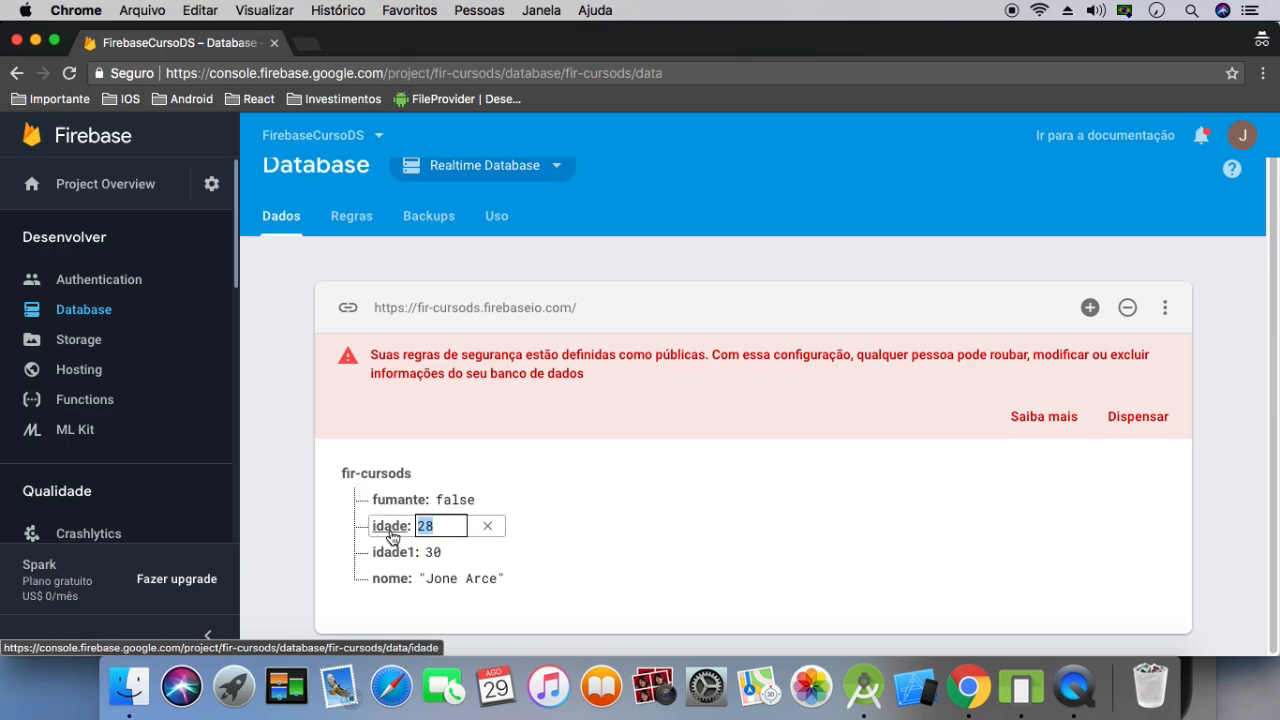
{"action": "left_click", "coordinate": [469, 497]}
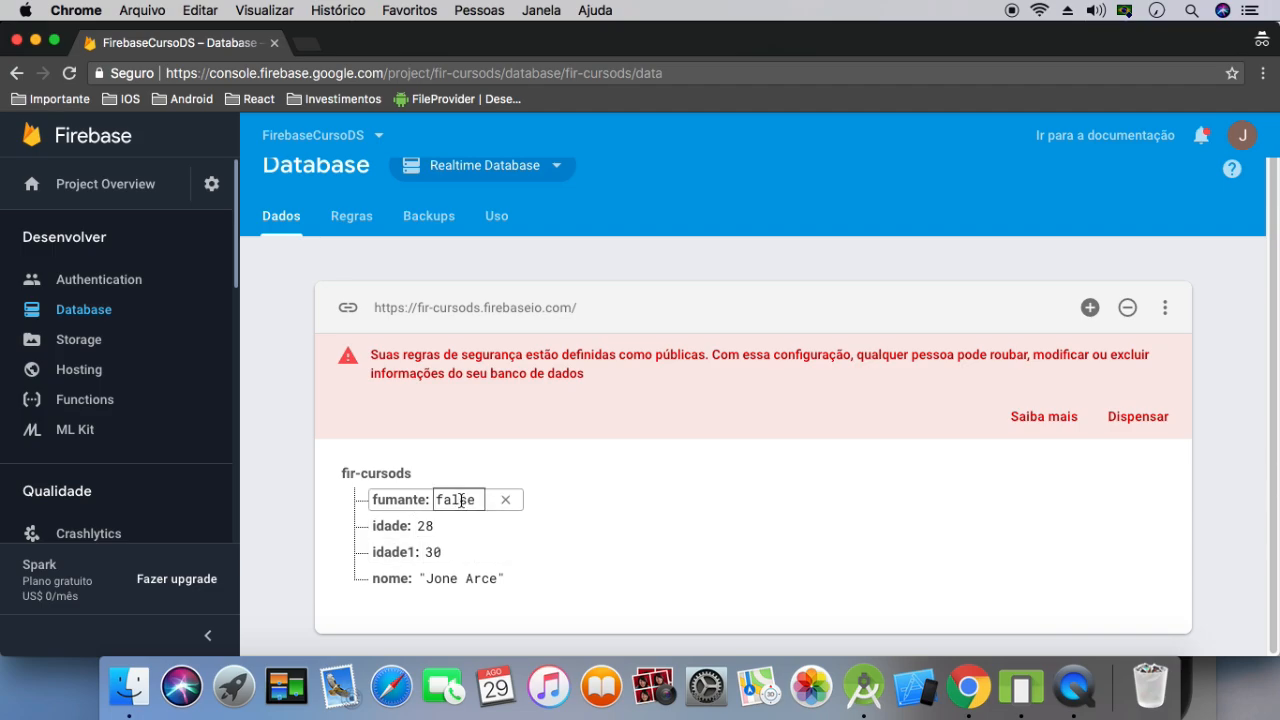
{"action": "left_click", "coordinate": [461, 500]}
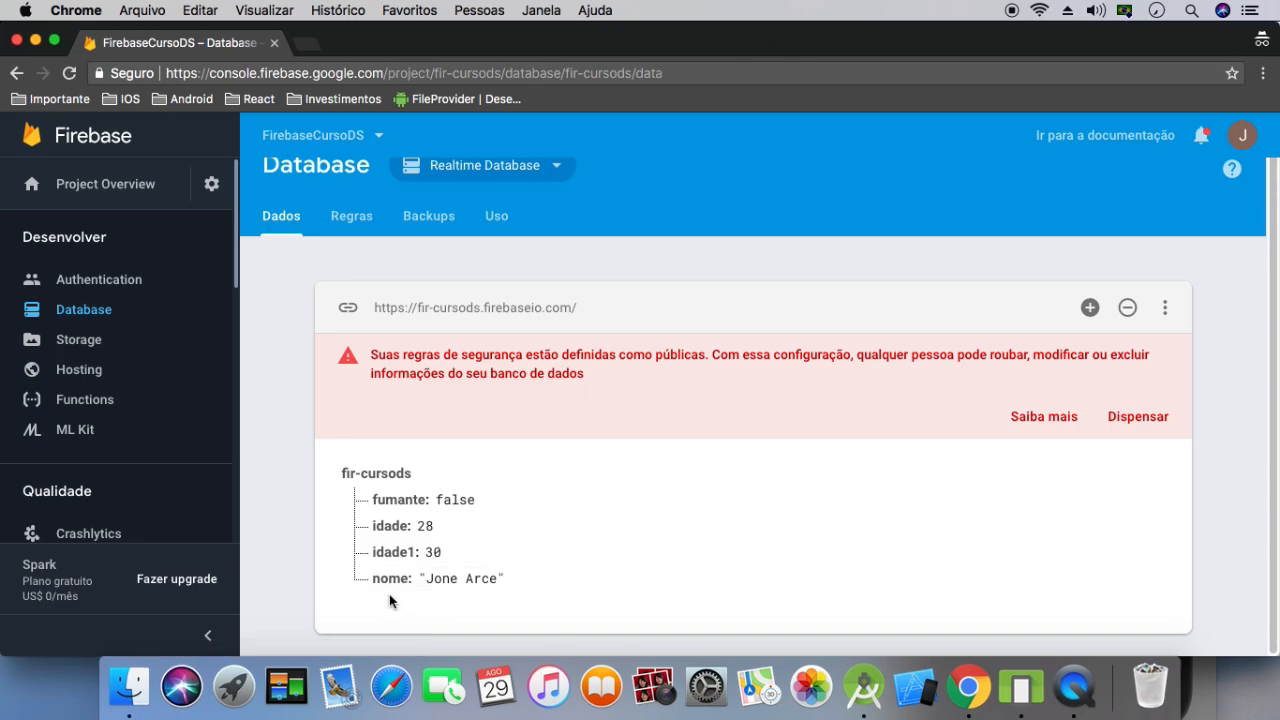
{"action": "left_click", "coordinate": [457, 578]}
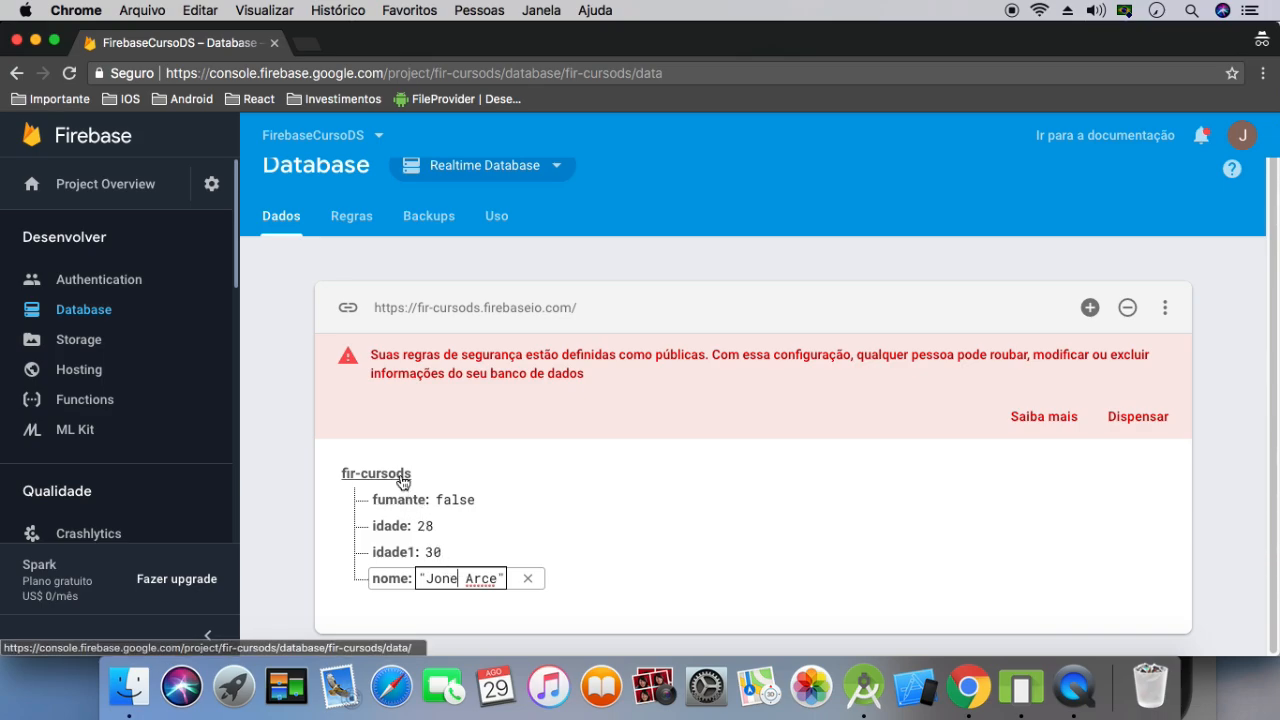
{"action": "left_click", "coordinate": [454, 532]}
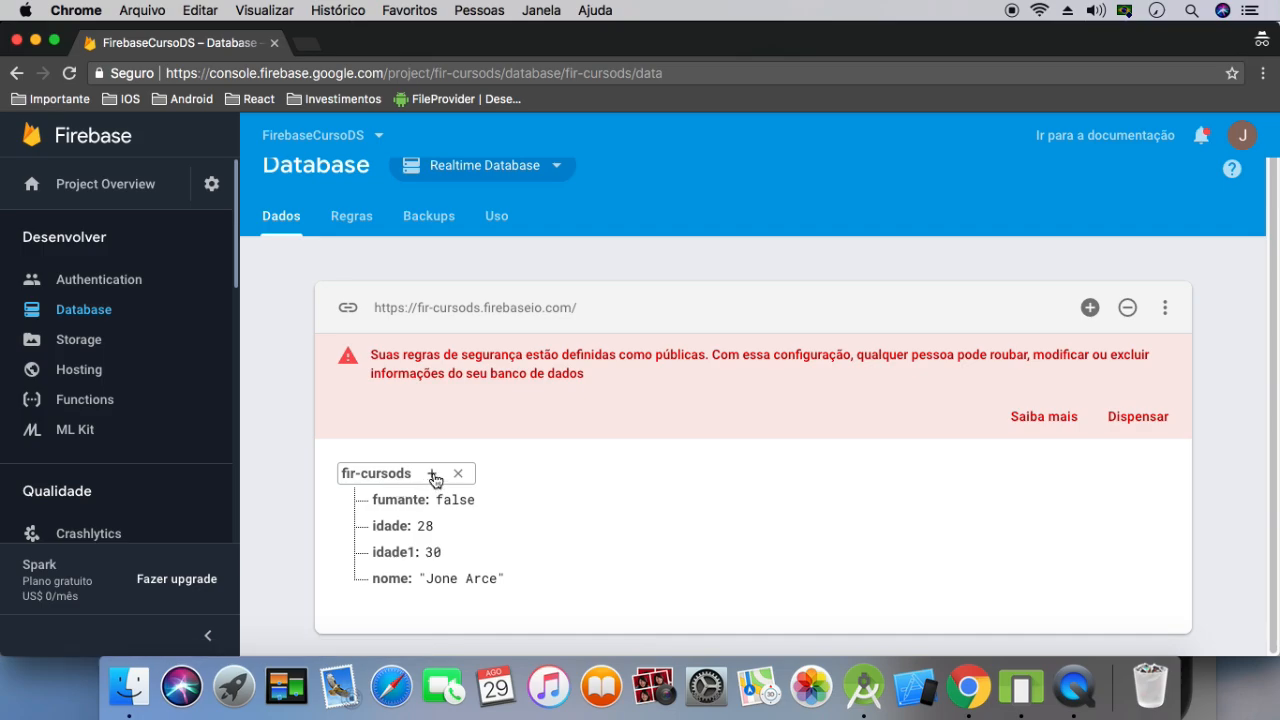
Add a child under fir-cursods reusing the existing name idade, with the value 500
{"action": "left_click", "coordinate": [433, 474]}
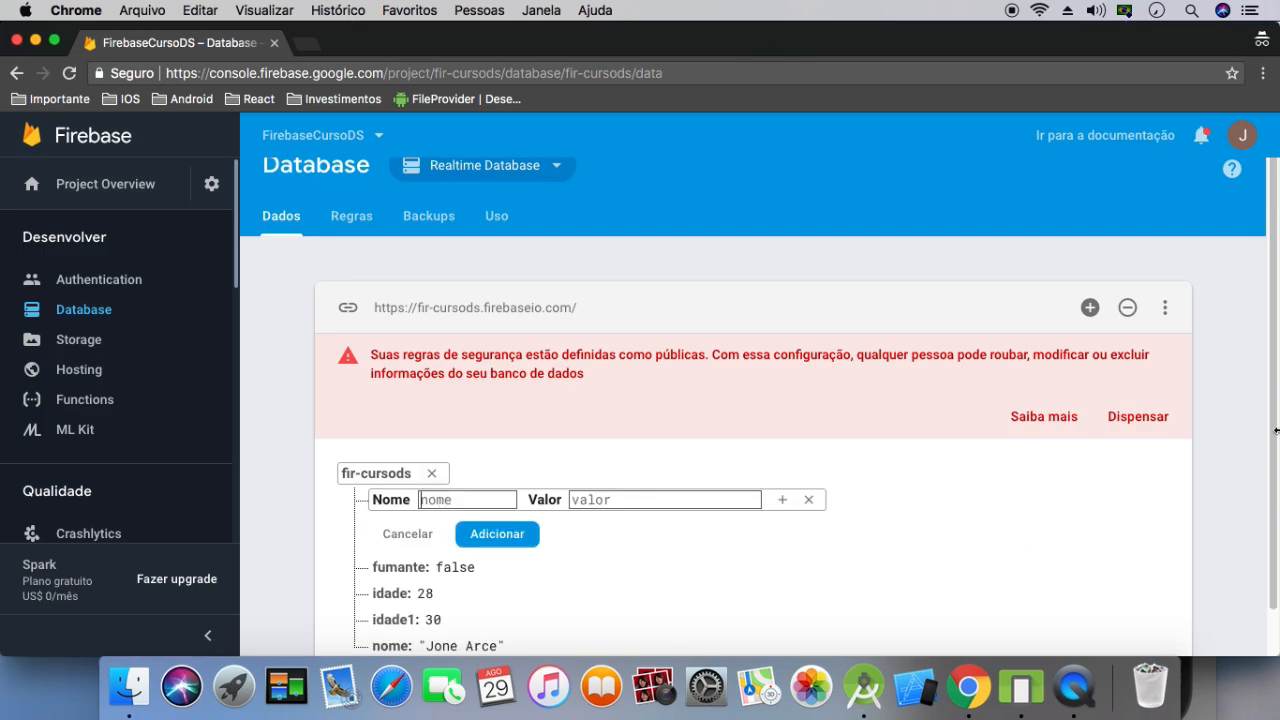
{"action": "scroll", "coordinate": [760, 470], "scroll_direction": "down", "scroll_amount": 1}
{"action": "left_click", "coordinate": [690, 451]}
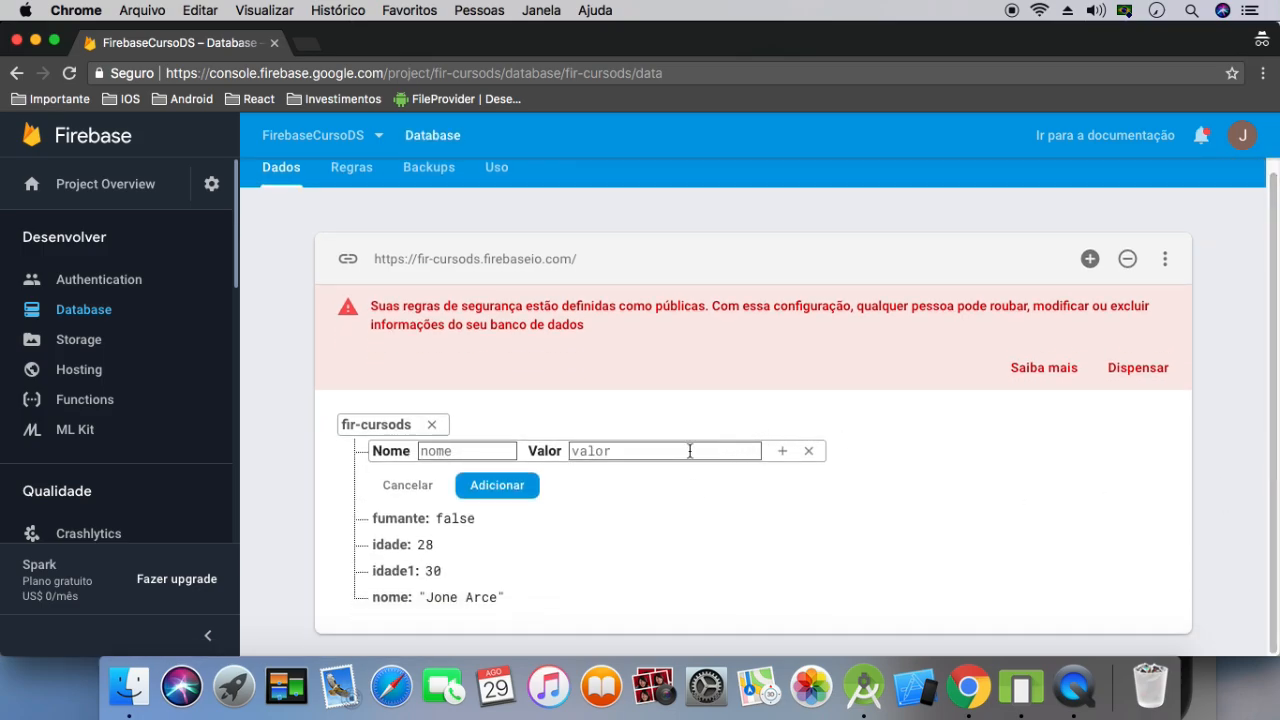
{"action": "type", "text": "500"}
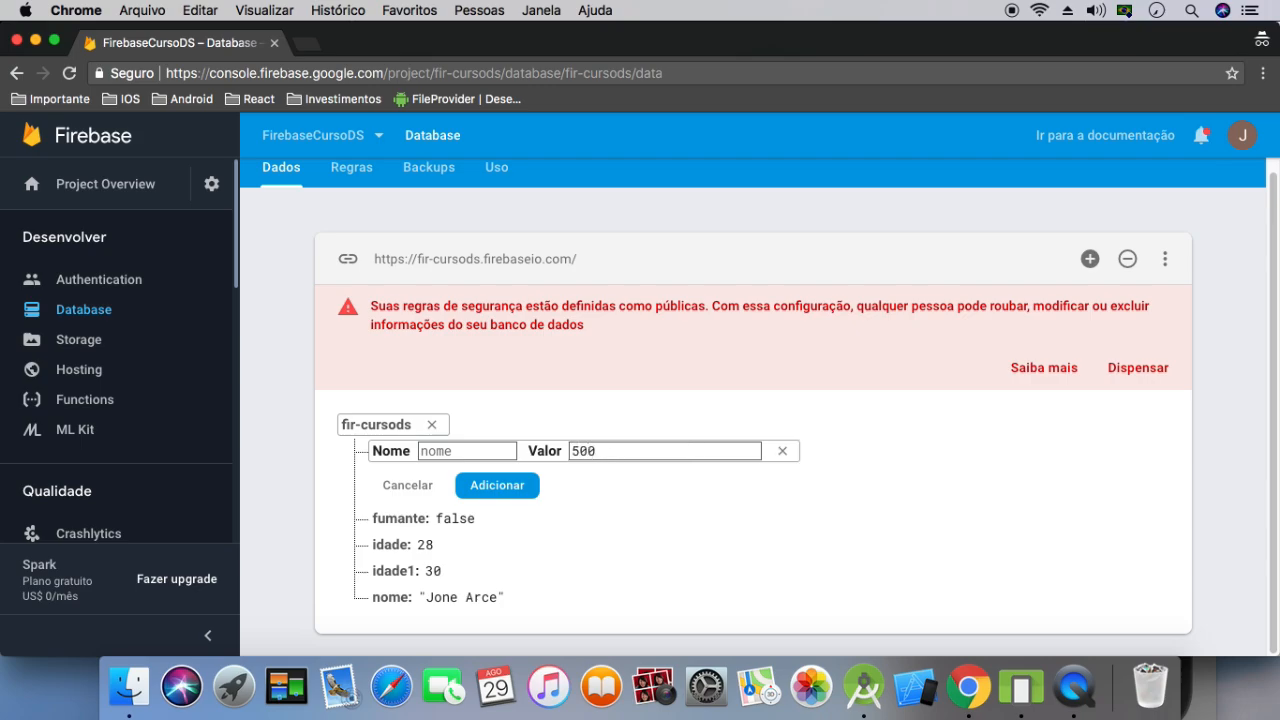
{"action": "left_click", "coordinate": [489, 450]}
{"action": "type", "text": "idade"}
{"action": "left_click", "coordinate": [495, 495]}
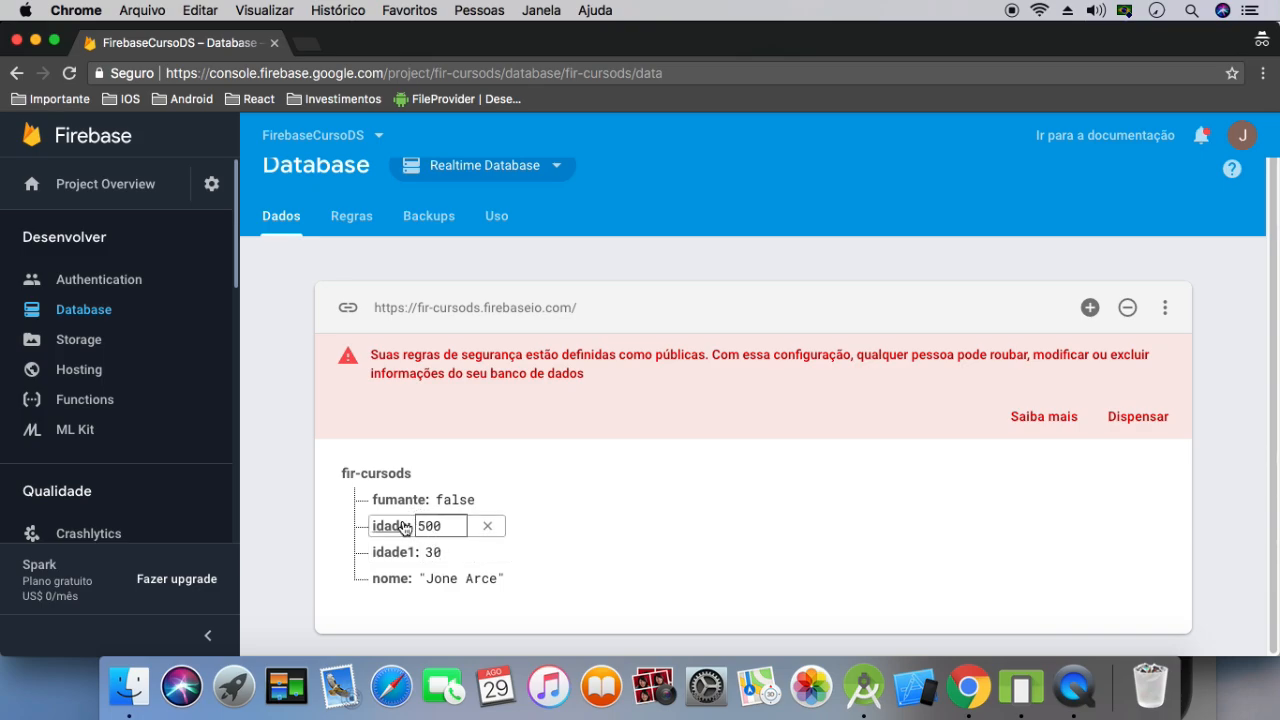
Delete the idade entry from the fir-cursods root, bypassing the deletion confirmation
{"action": "left_click", "coordinate": [489, 527]}
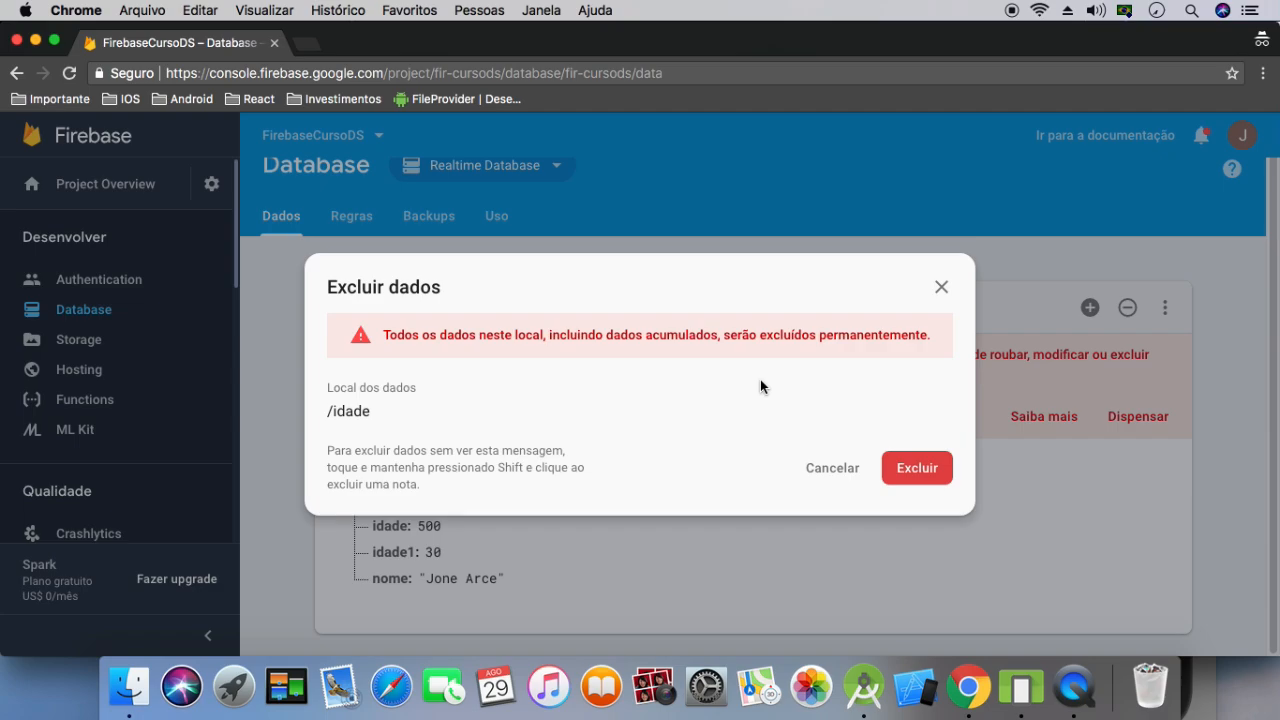
{"action": "left_click", "coordinate": [826, 466]}
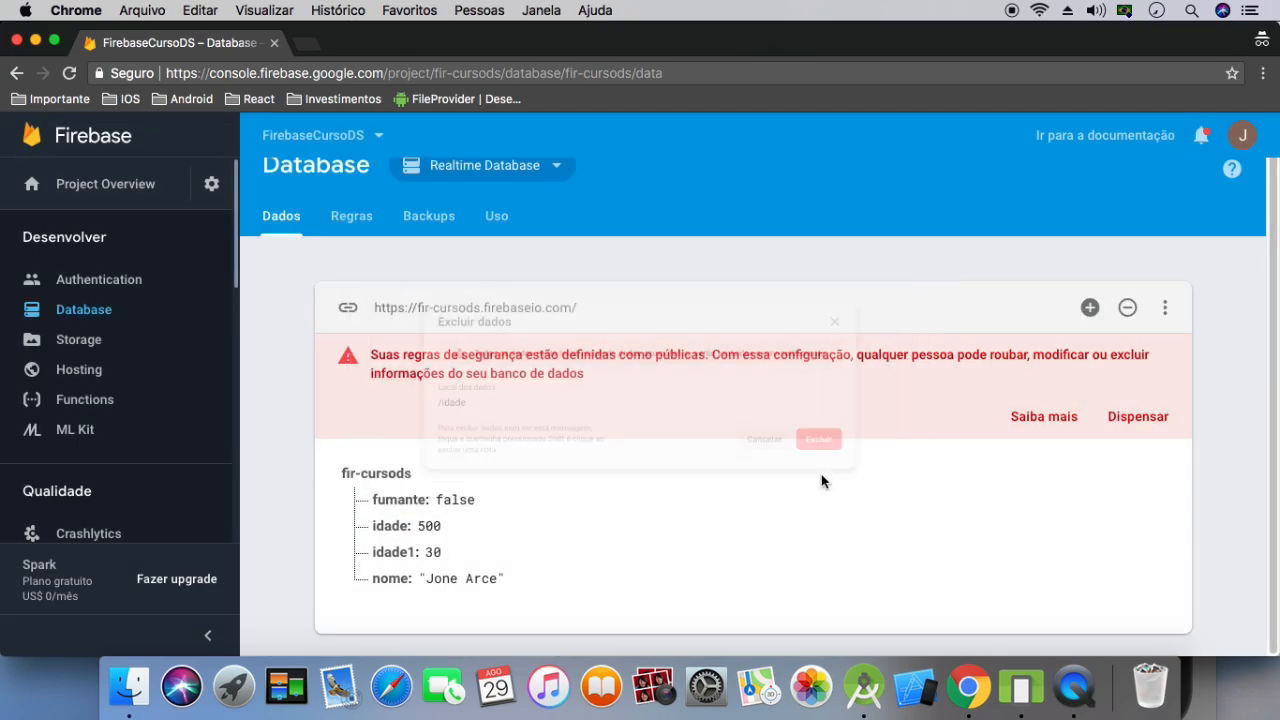
{"action": "left_click", "coordinate": [432, 552]}
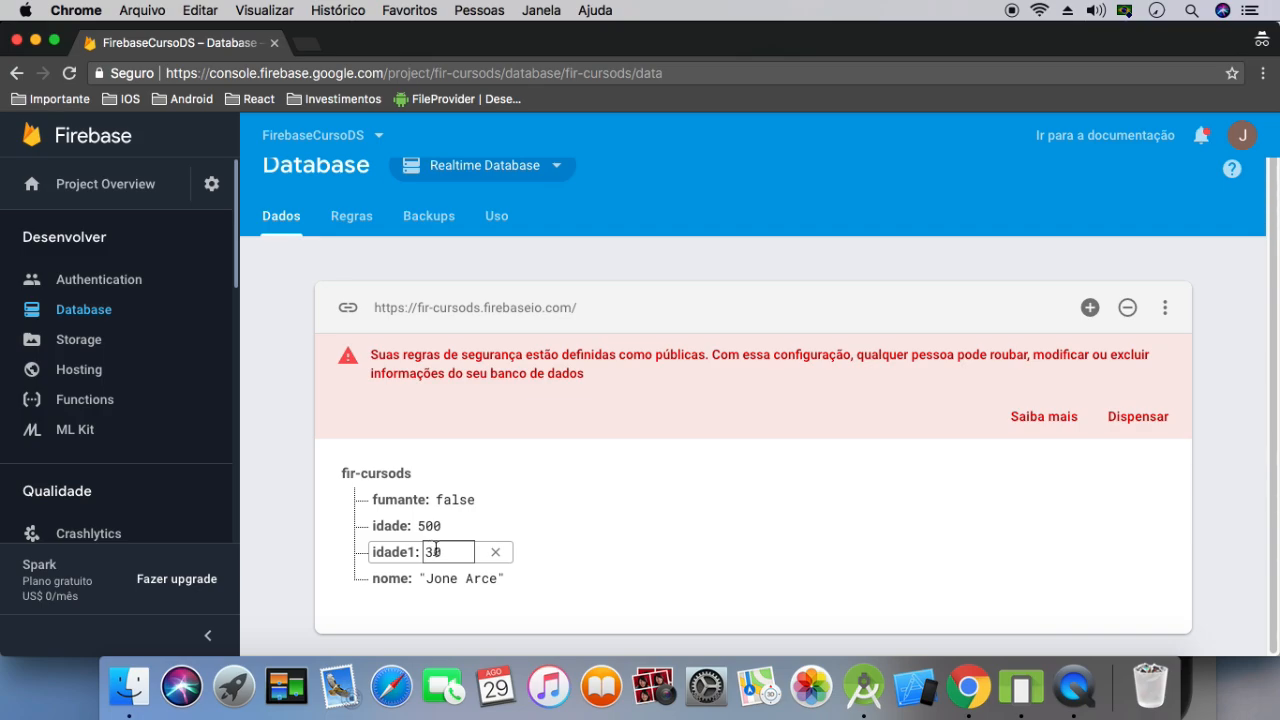
{"action": "left_click", "coordinate": [475, 525]}
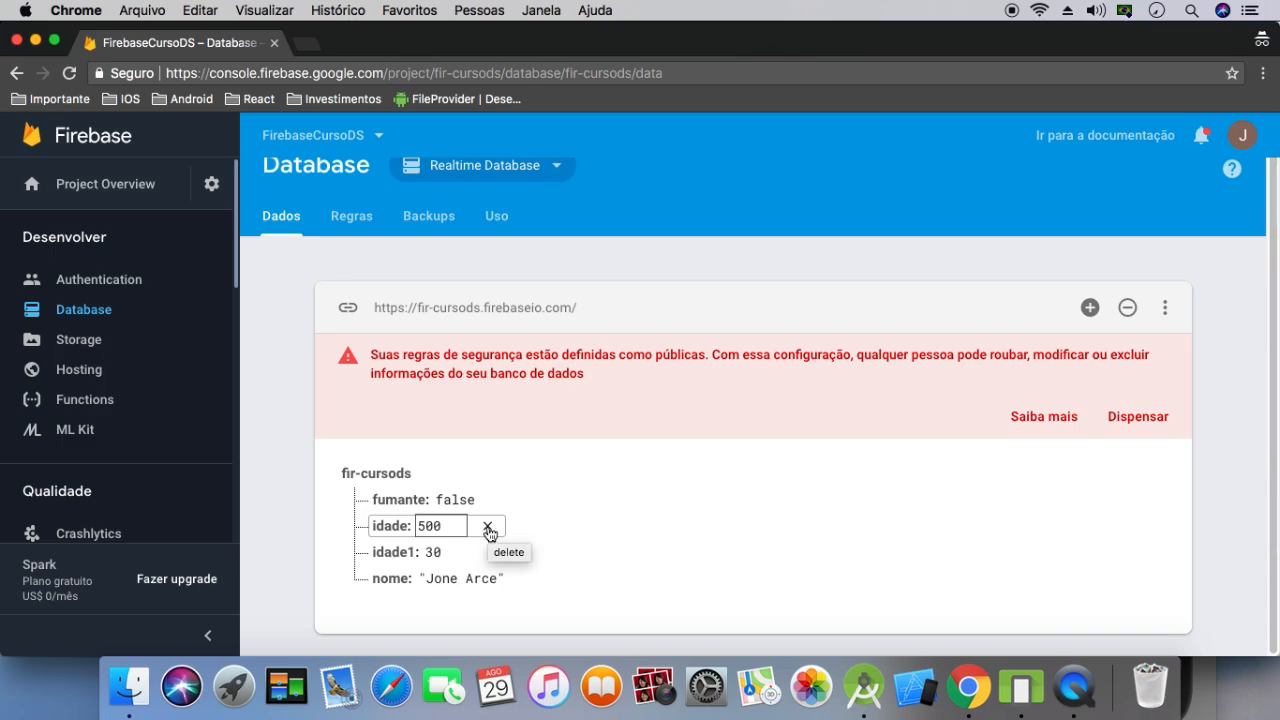
{"action": "left_click", "coordinate": [488, 529]}
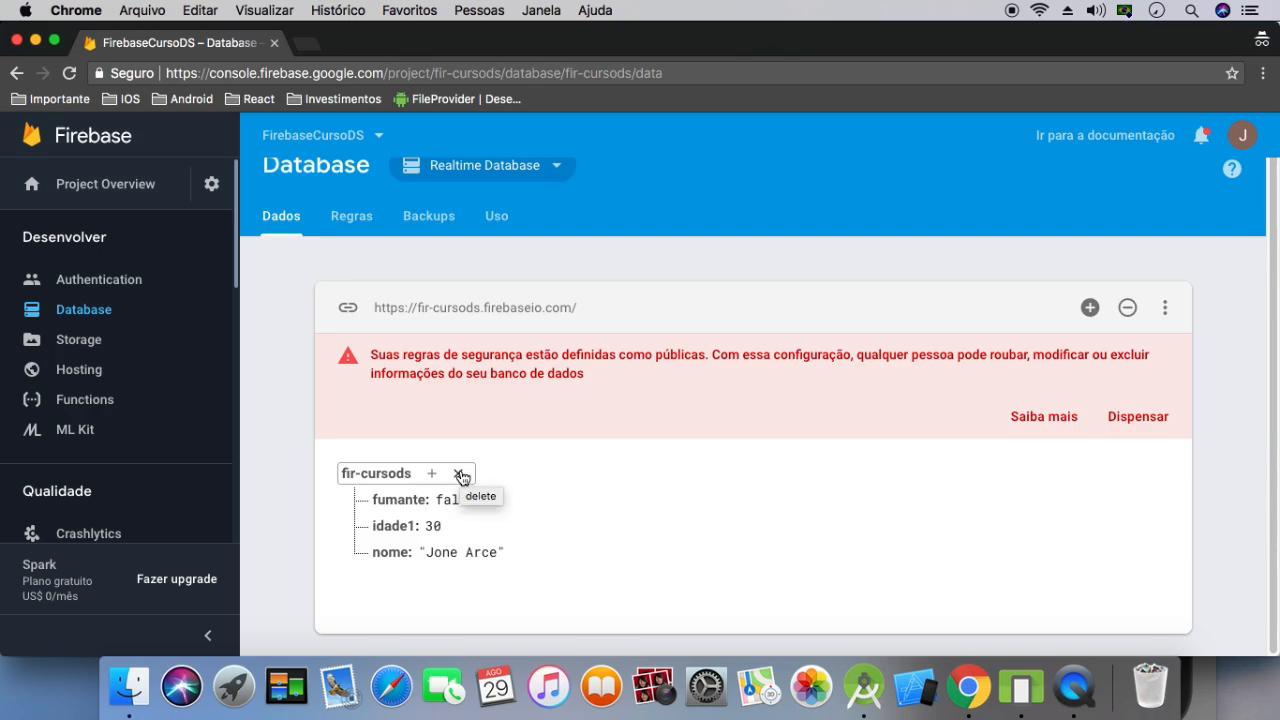
Delete all data under the fir-cursods root and accept the deletion confirmation
{"action": "left_click", "coordinate": [459, 475]}
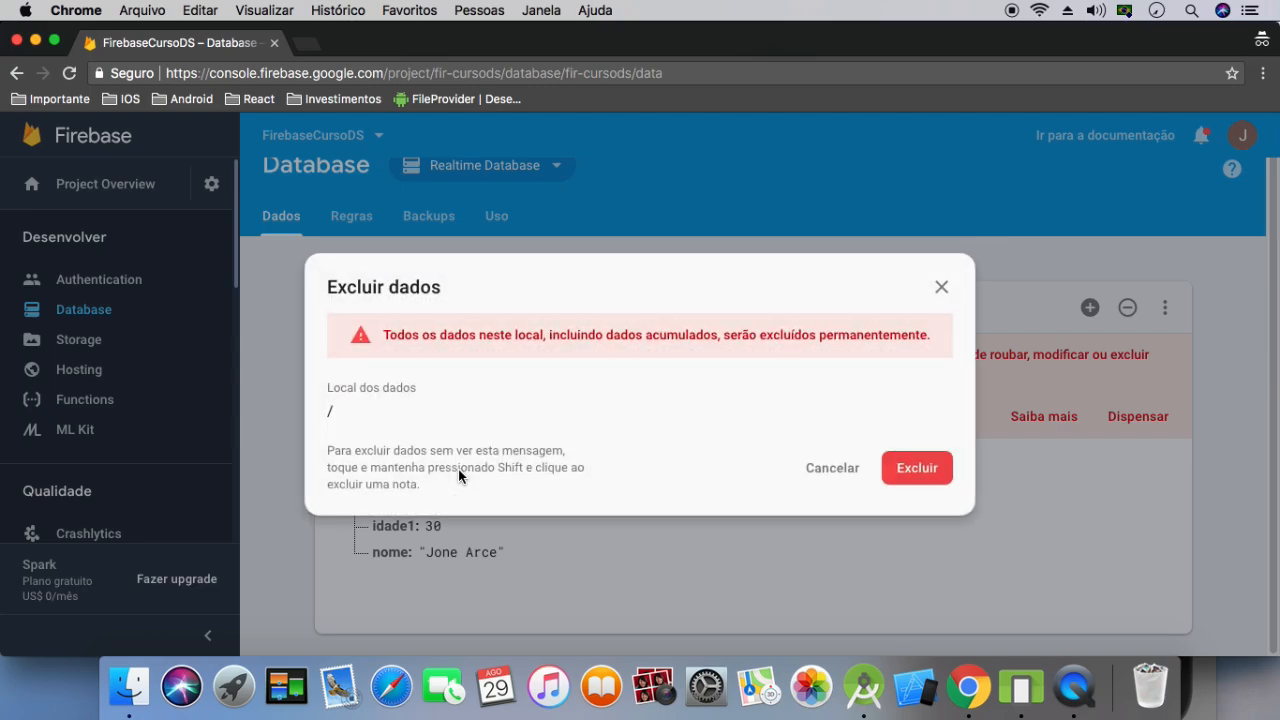
{"action": "left_click", "coordinate": [907, 470]}
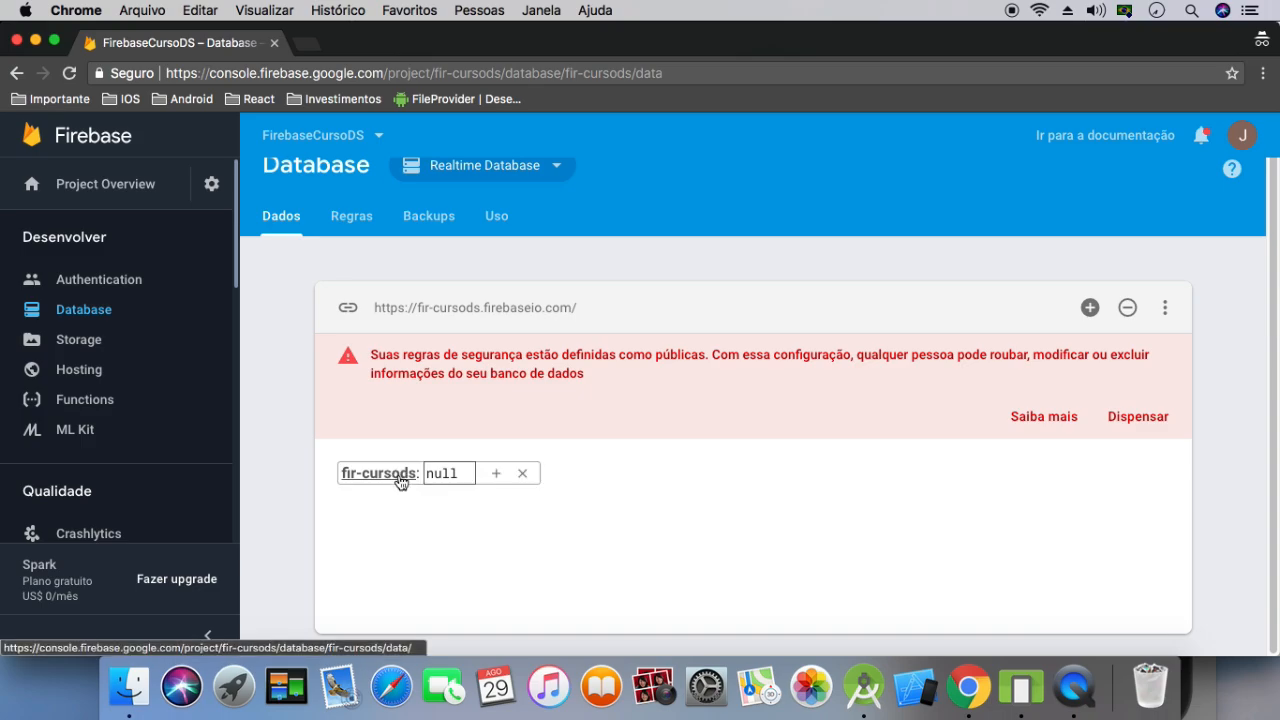
Begin a BD node under fir-cursods with a nested child nome holding the person's full name
{"action": "mouse_move", "coordinate": [453, 480]}
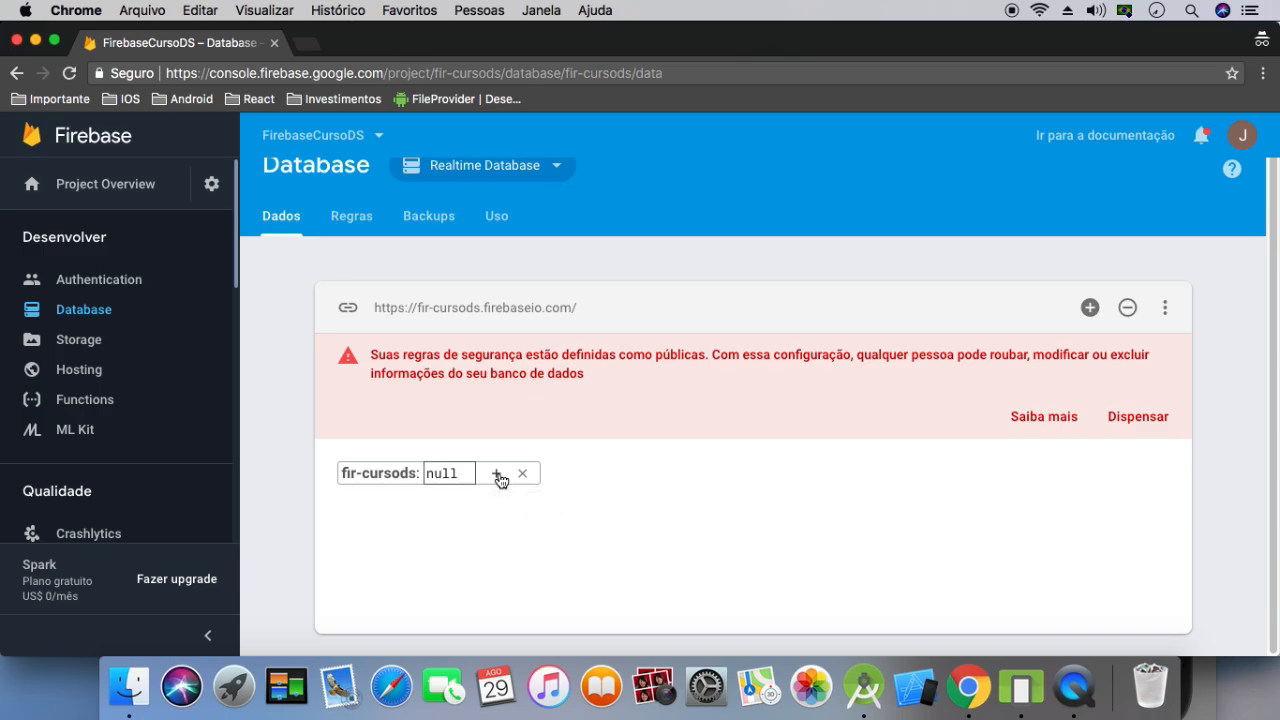
{"action": "left_click", "coordinate": [497, 474]}
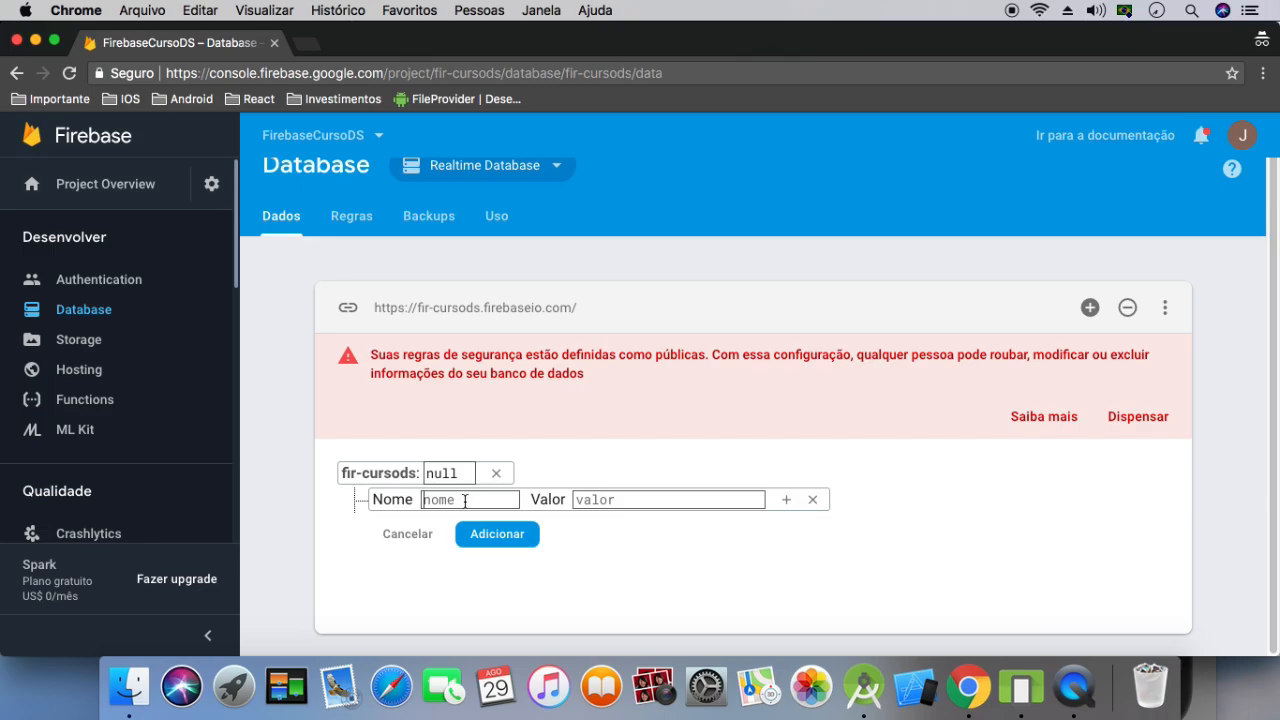
{"action": "type", "text": "BD"}
{"action": "left_click", "coordinate": [788, 500]}
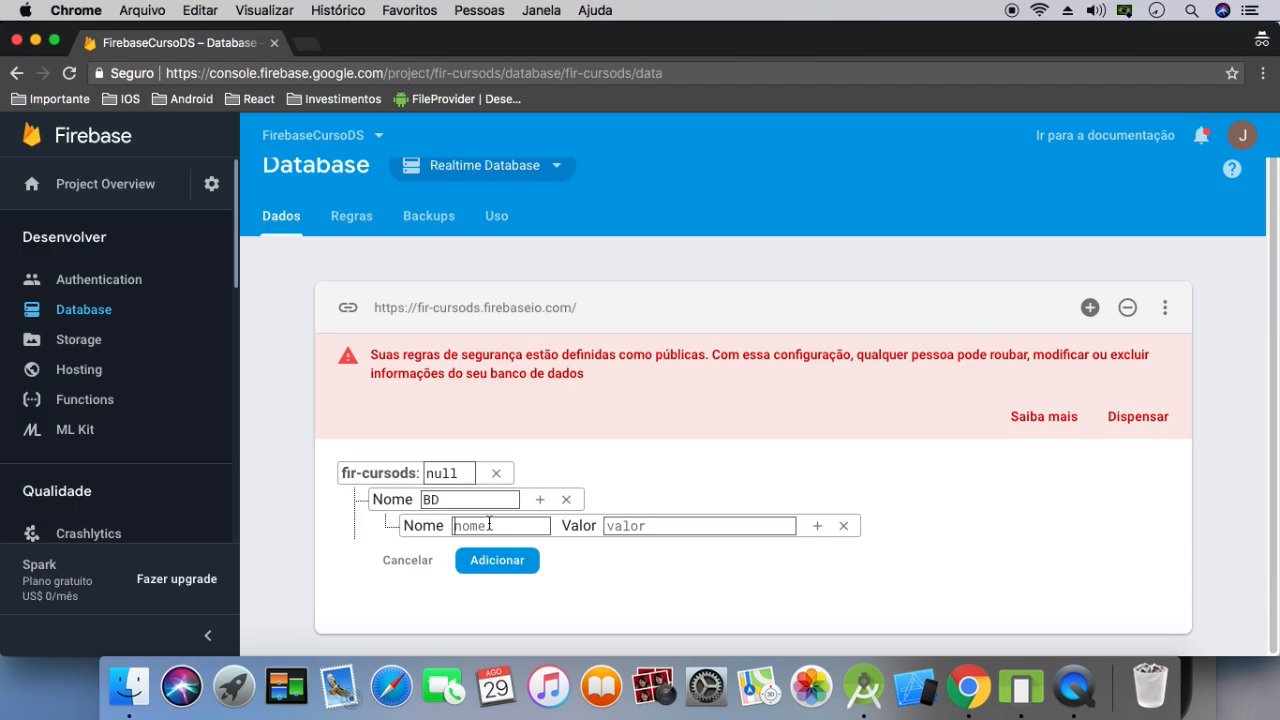
{"action": "left_click", "coordinate": [659, 528]}
{"action": "left_click", "coordinate": [505, 527]}
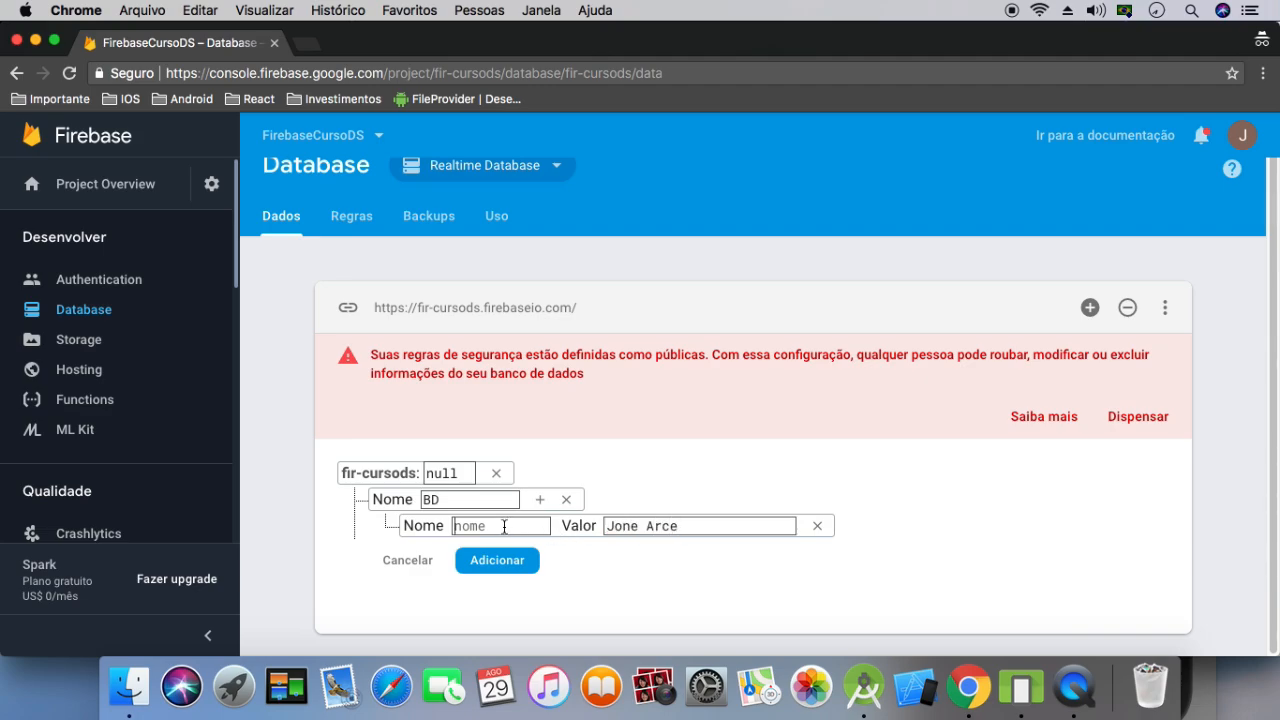
{"action": "type", "text": "nome"}
Give the BD node a second child named idade with the value 28
{"action": "left_click", "coordinate": [540, 499]}
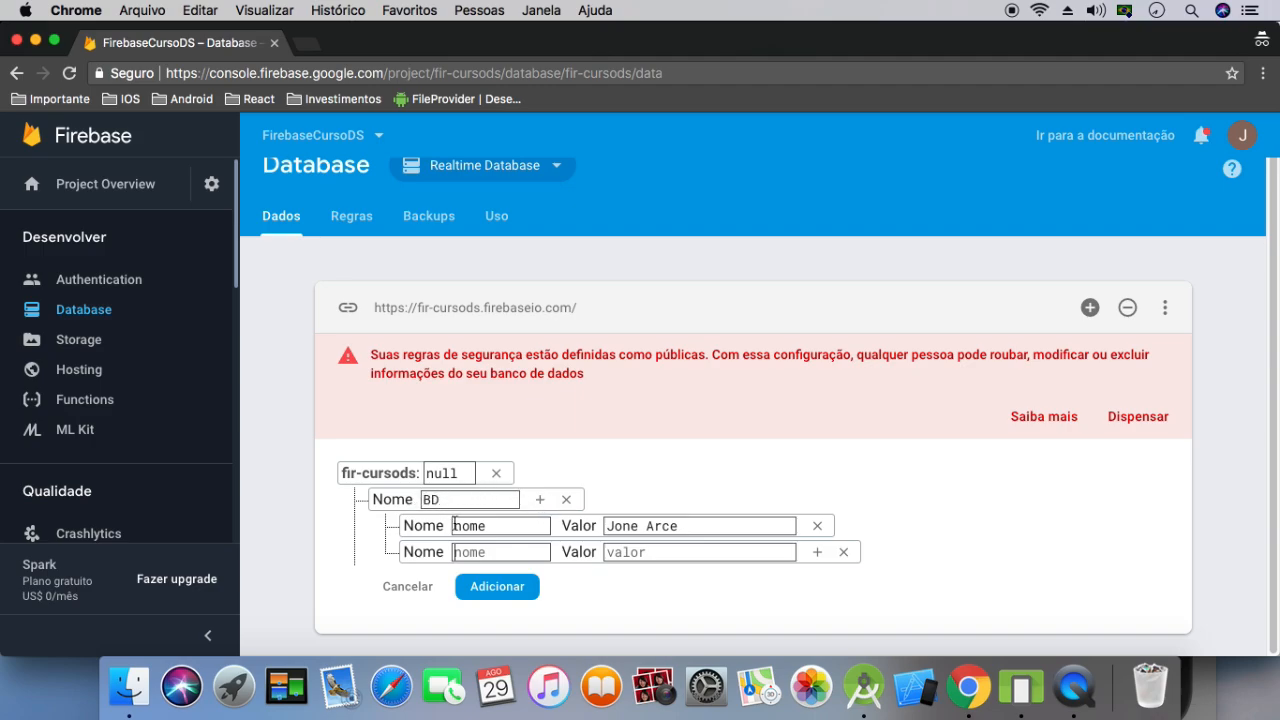
{"action": "left_click", "coordinate": [469, 553]}
{"action": "type", "text": "28"}
{"action": "type", "text": "idade"}
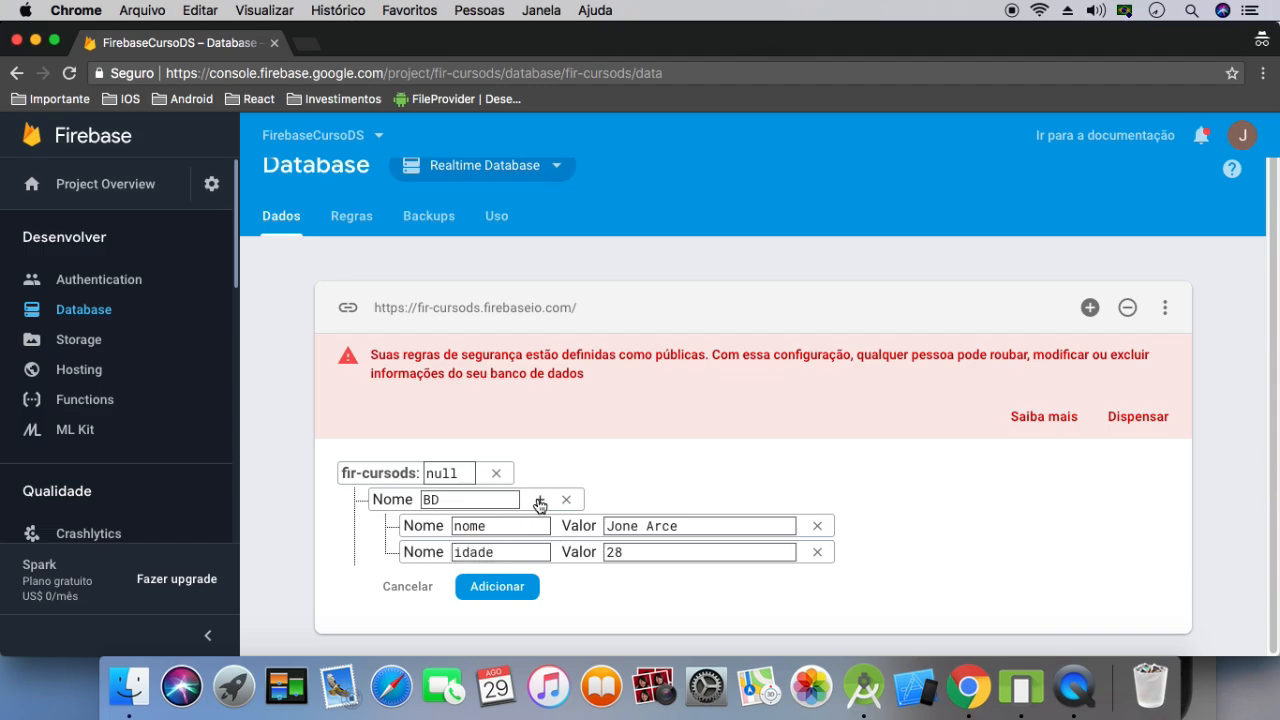
Give BD a third child named fumante with the value false, and save the new node to the database
{"action": "left_click", "coordinate": [539, 499]}
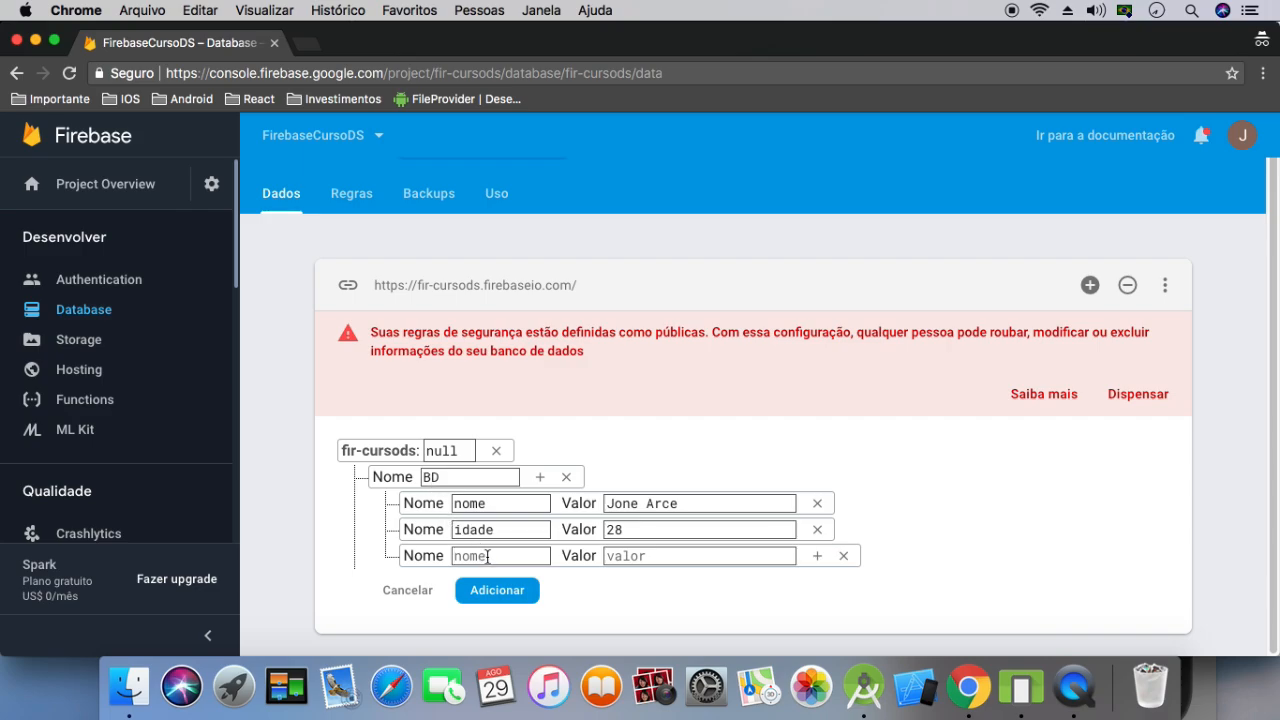
{"action": "key", "text": "Tab"}
{"action": "type", "text": "false"}
{"action": "left_click", "coordinate": [507, 562]}
{"action": "type", "text": "fumante"}
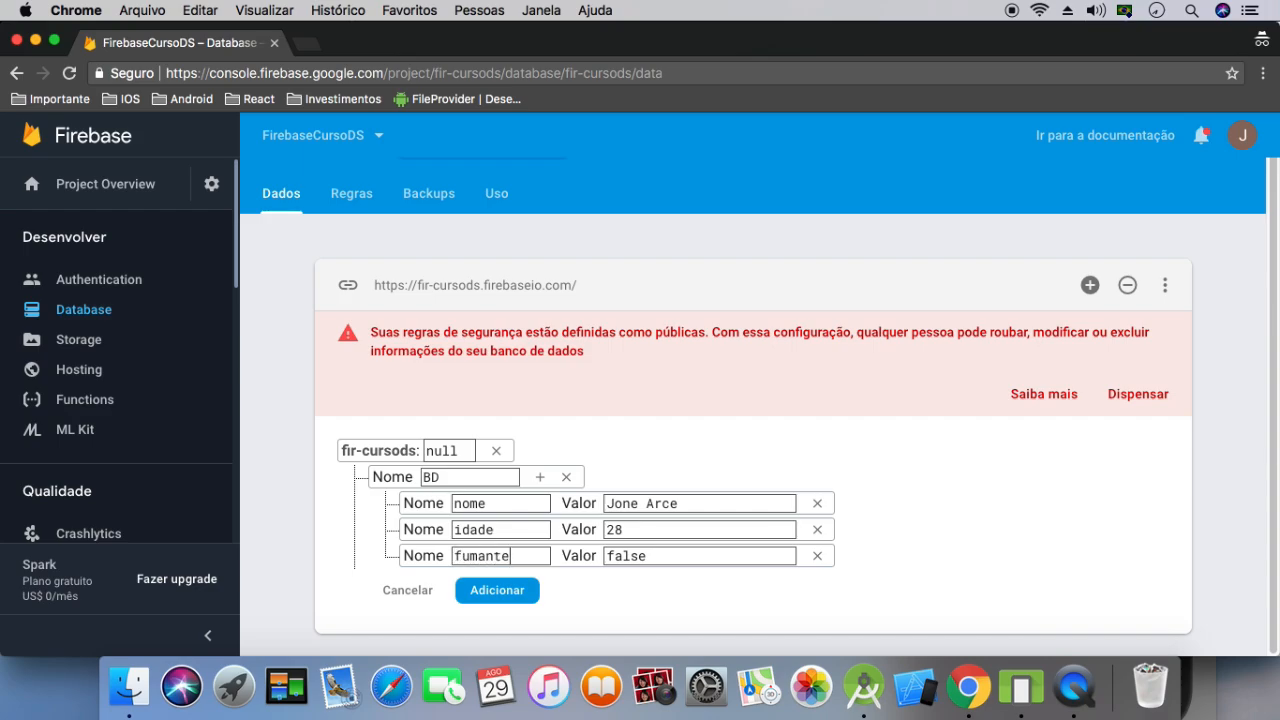
{"action": "left_click", "coordinate": [500, 592]}
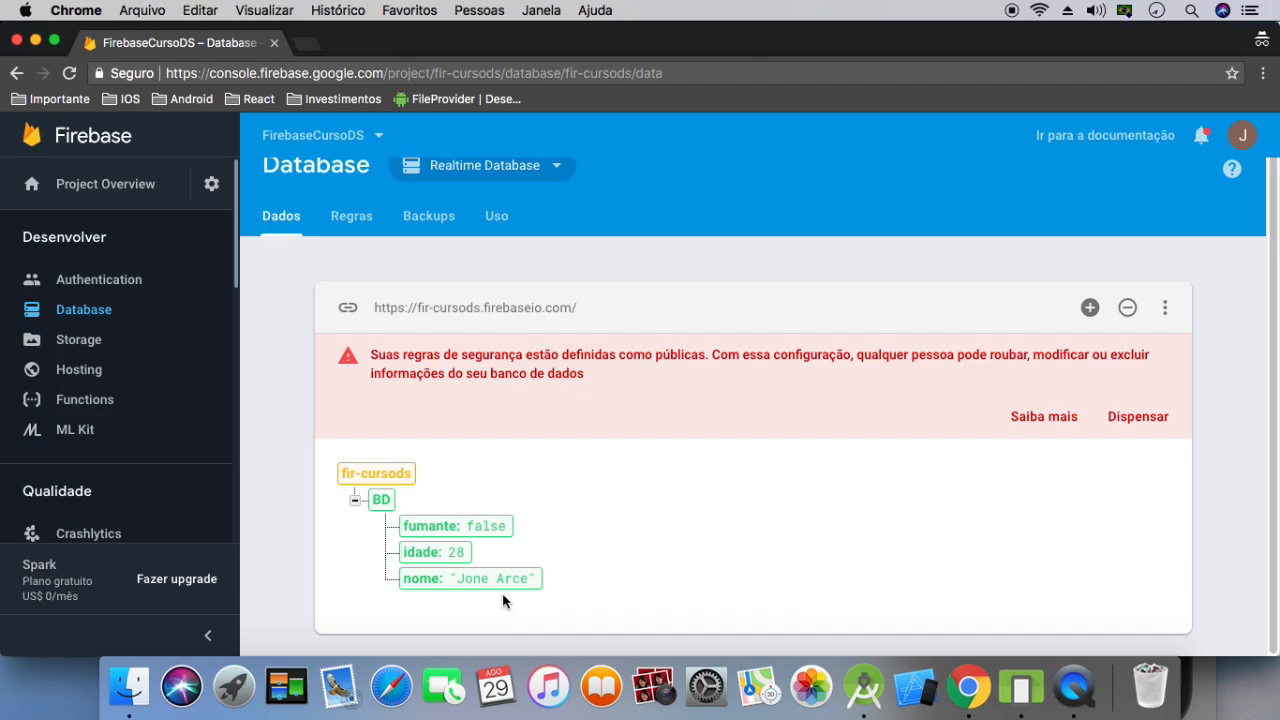
Collapse and re-expand the BD node to view its children, leaving it collapsed
{"action": "left_click", "coordinate": [355, 501]}
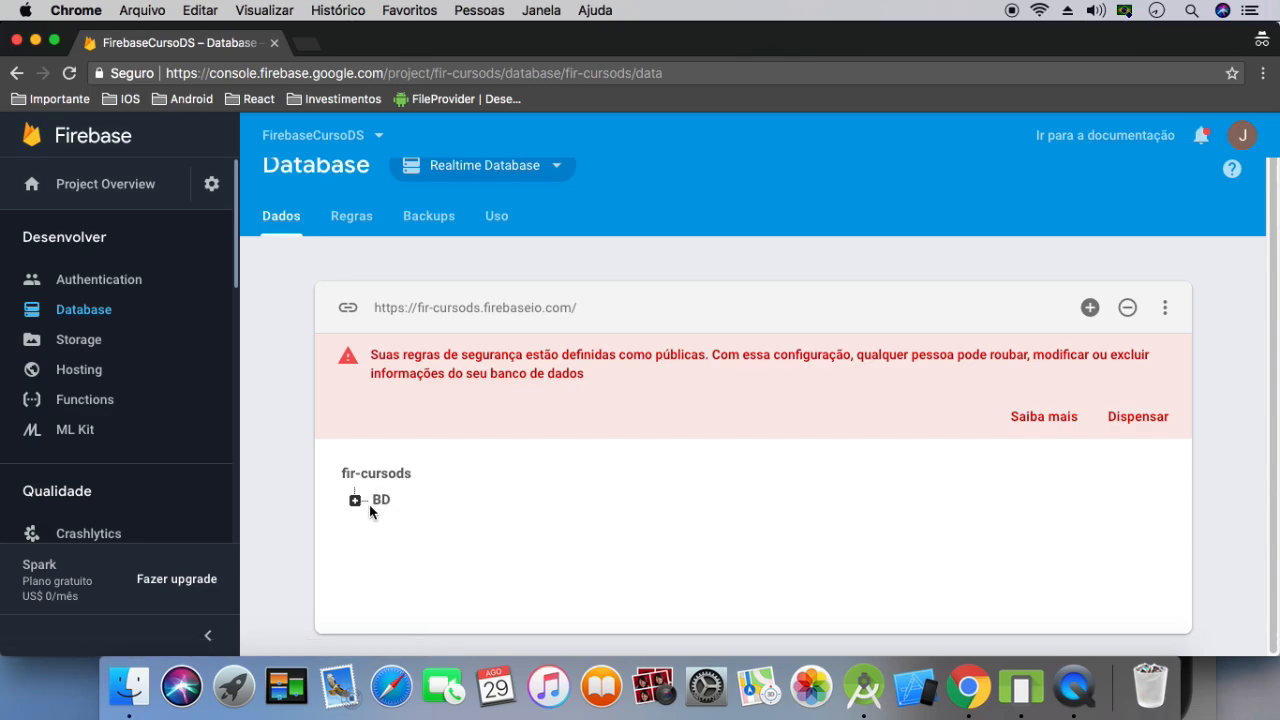
{"action": "left_click", "coordinate": [355, 502]}
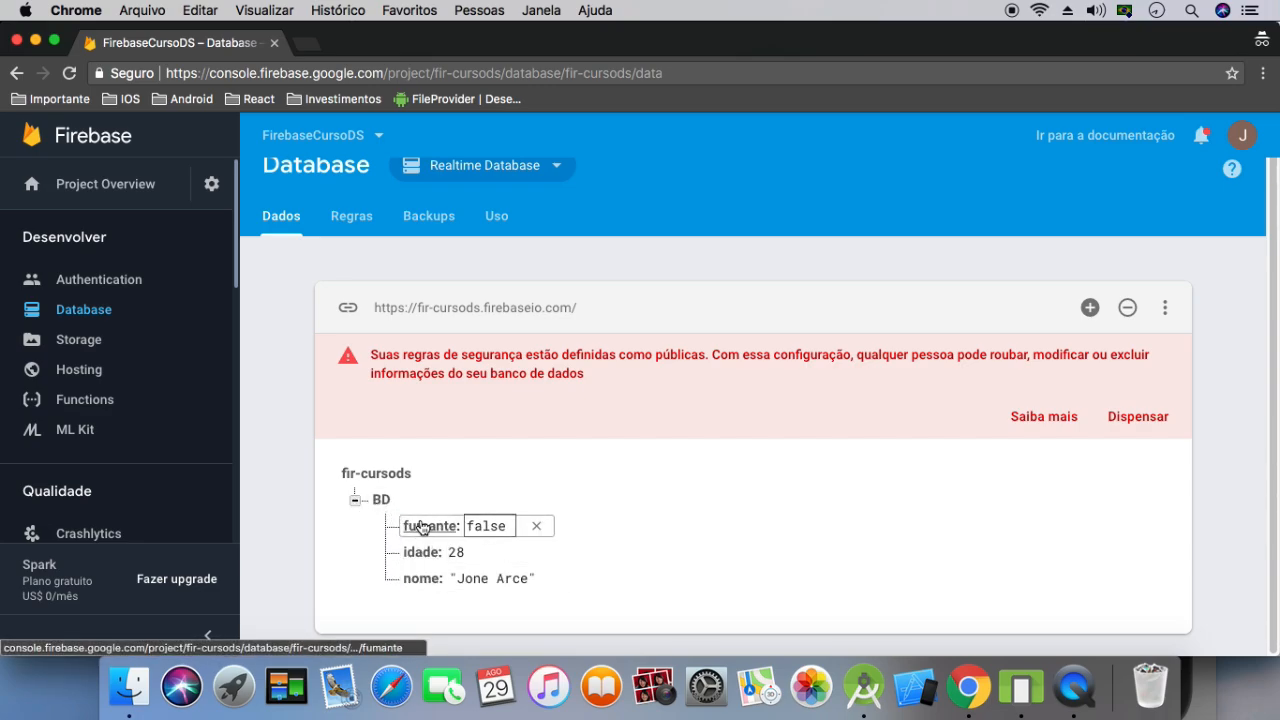
{"action": "left_click", "coordinate": [355, 500]}
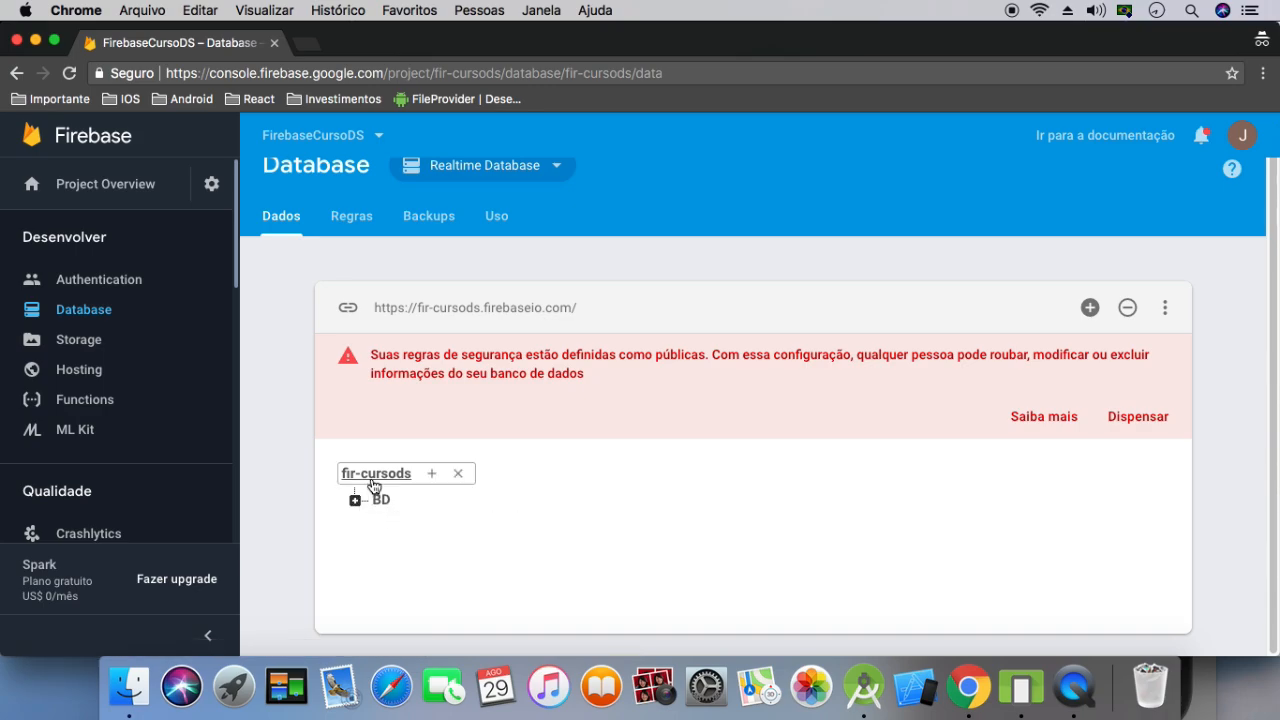
Begin a second node named NOMES under fir-cursods with a nested child nome holding a person's first name
{"action": "left_click", "coordinate": [432, 473]}
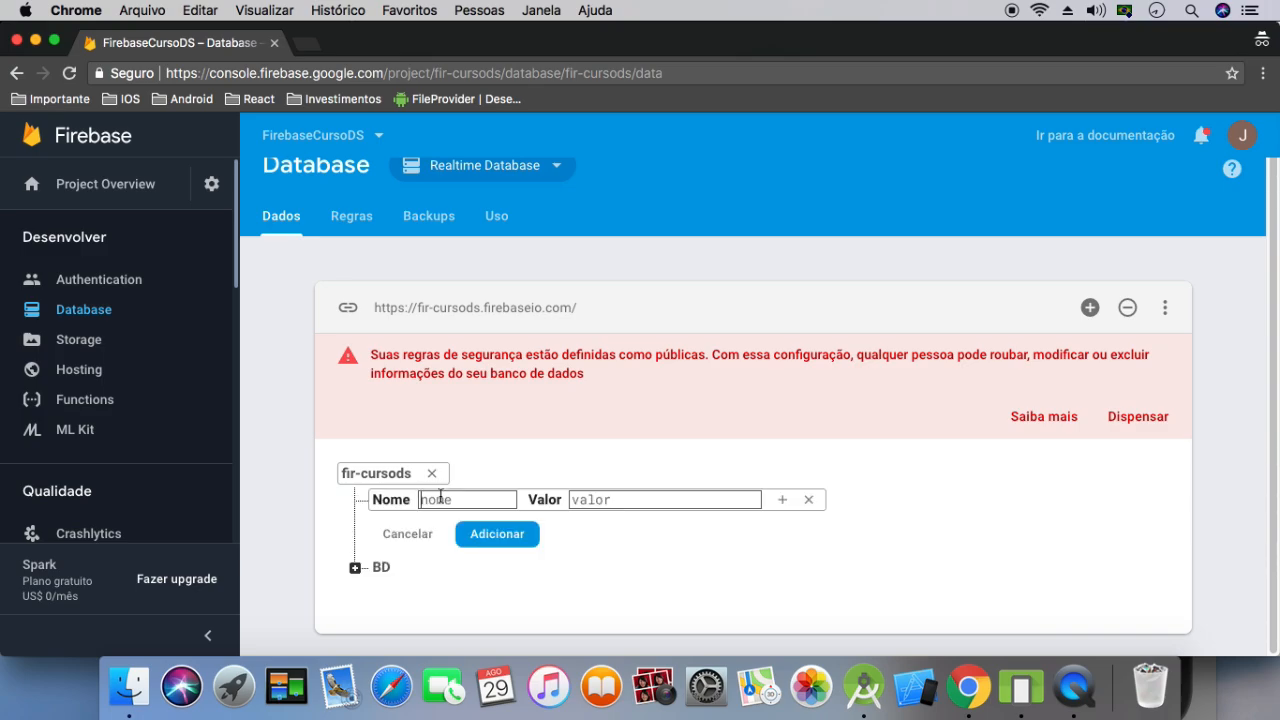
{"action": "type", "text": "NOMES"}
{"action": "left_click", "coordinate": [783, 500]}
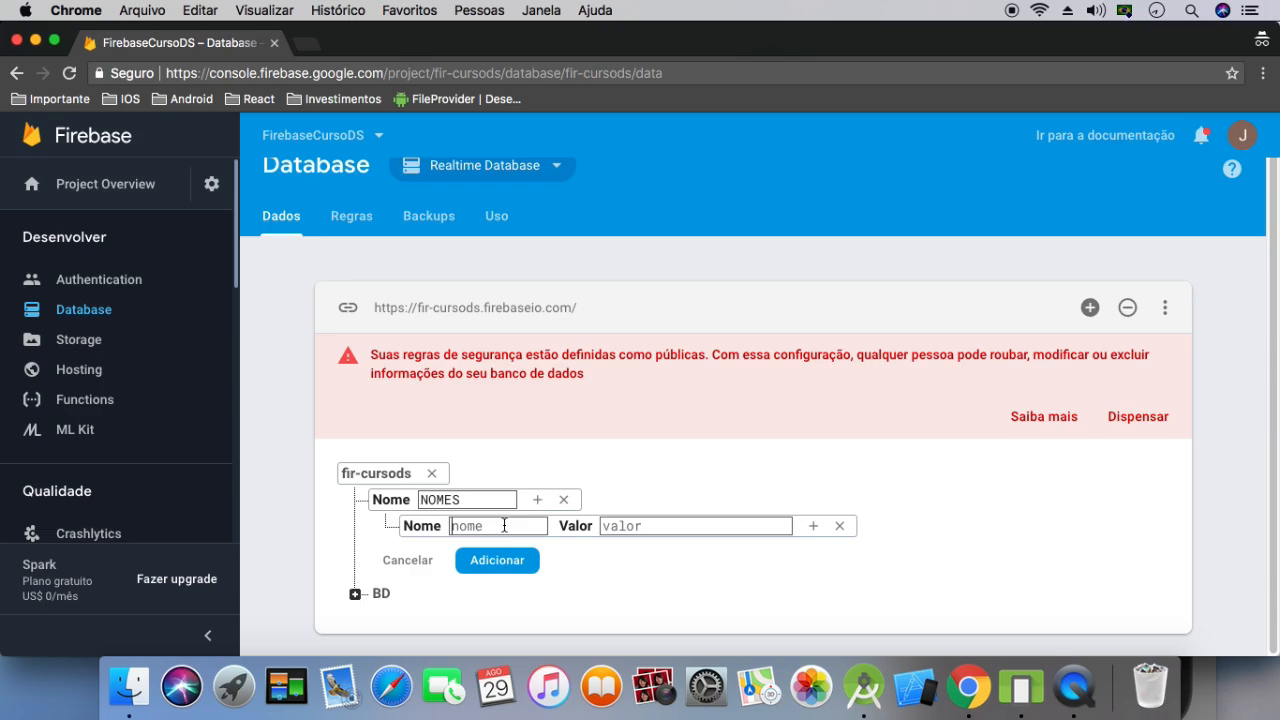
{"action": "left_click", "coordinate": [504, 526]}
{"action": "type", "text": "nome"}
{"action": "left_click", "coordinate": [637, 526]}
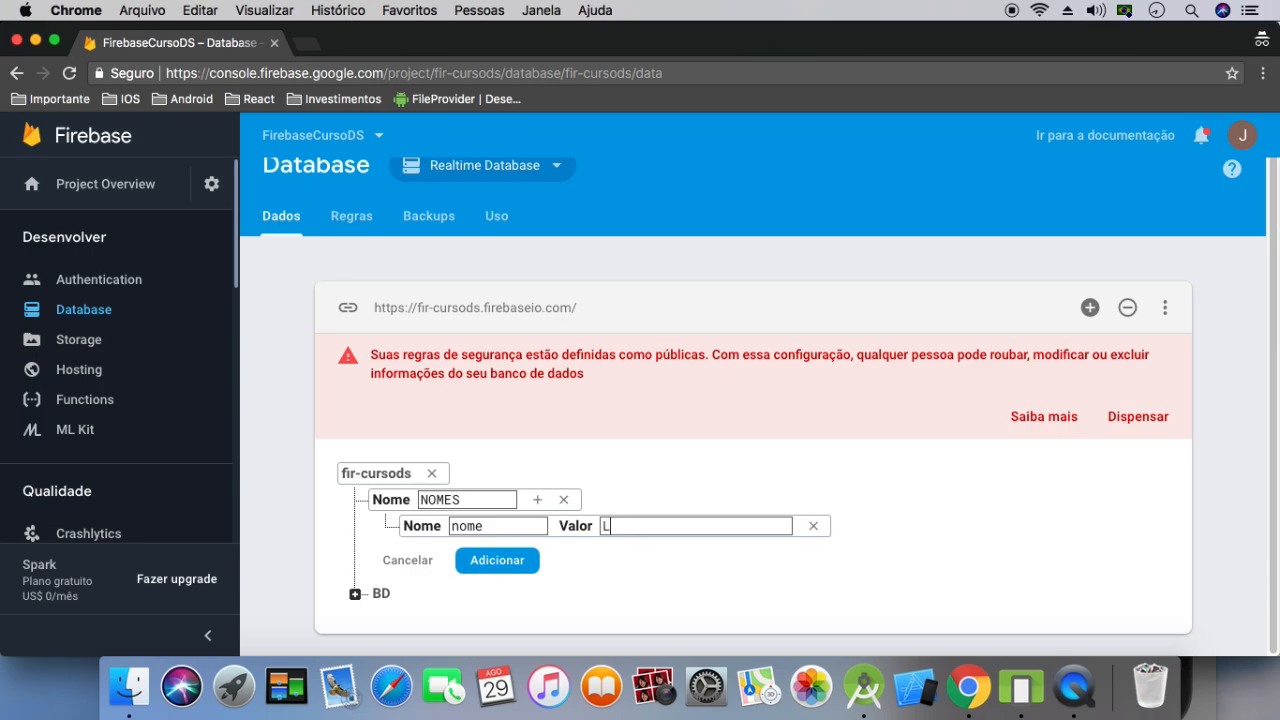
Give the NOMES node a second child nome1 holding another person's name
{"action": "left_click", "coordinate": [537, 499]}
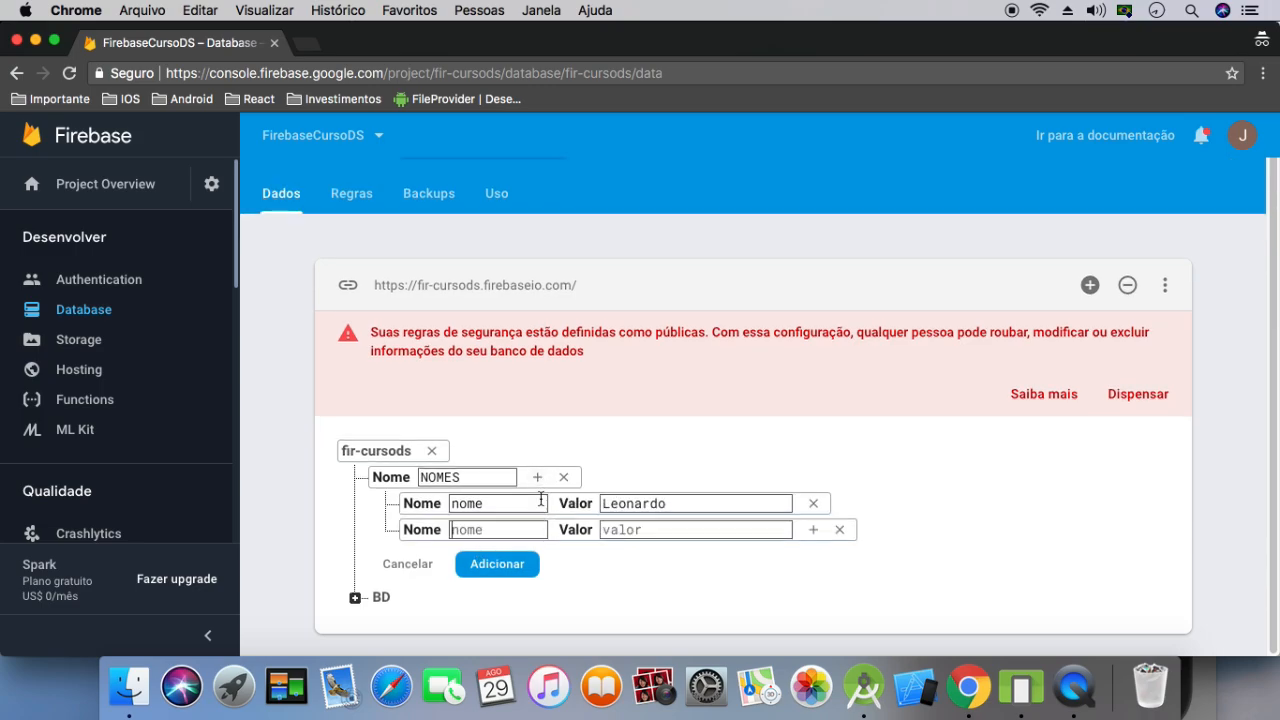
{"action": "left_click", "coordinate": [495, 534]}
{"action": "type", "text": "nome1"}
{"action": "left_click", "coordinate": [638, 530]}
{"action": "type", "text": "Franco"}
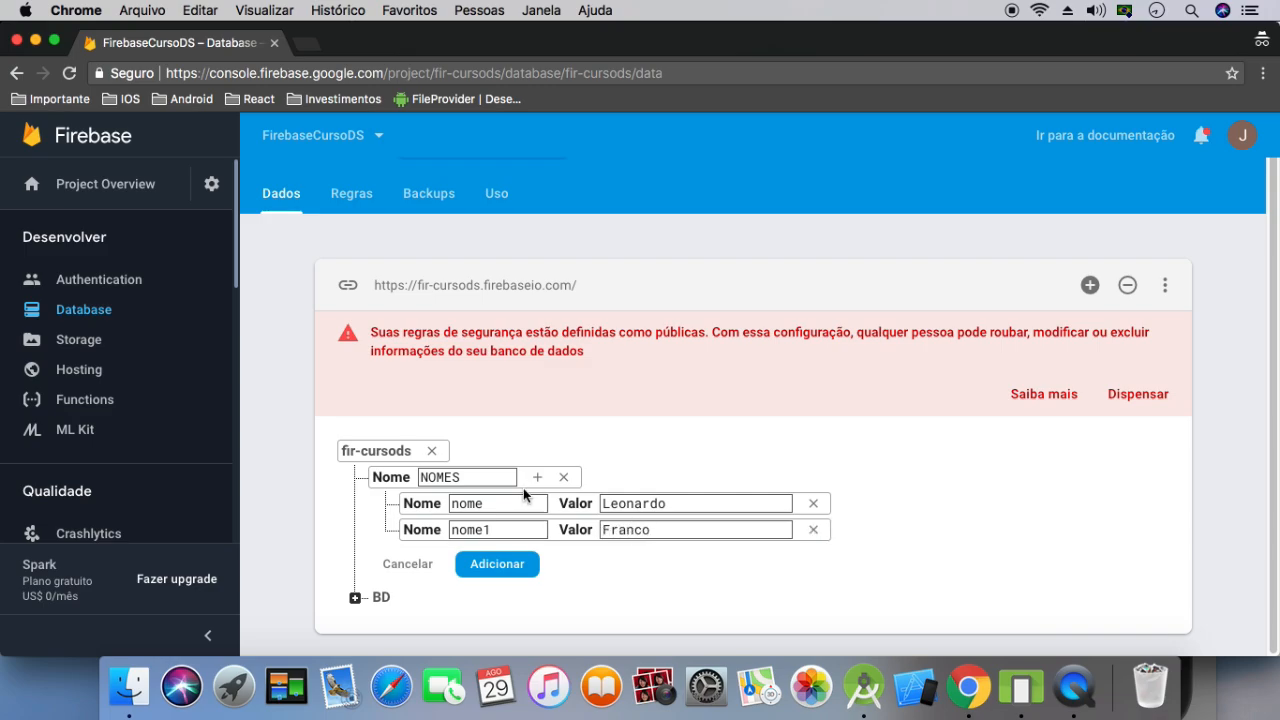
Give NOMES a third child nome2 holding a person's name, and save the node to the database
{"action": "left_click", "coordinate": [537, 477]}
{"action": "type", "text": "nom"}
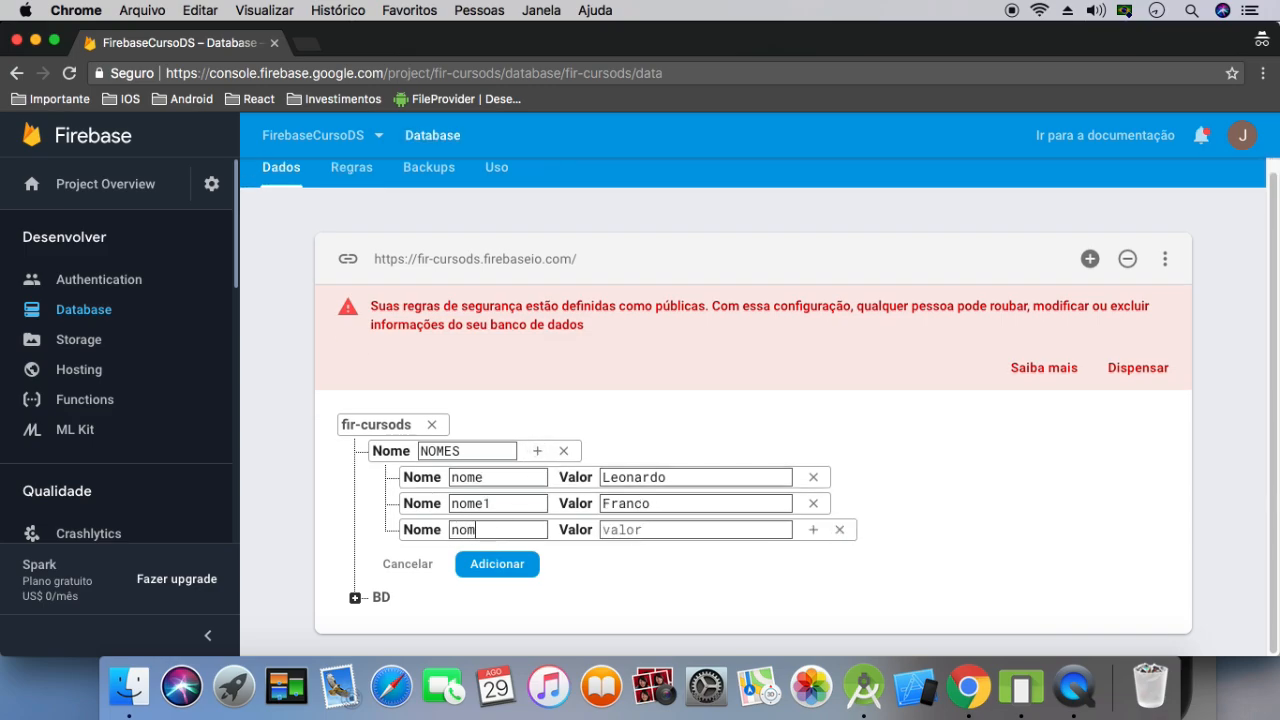
{"action": "type", "text": "e2"}
{"action": "type", "text": "Arce"}
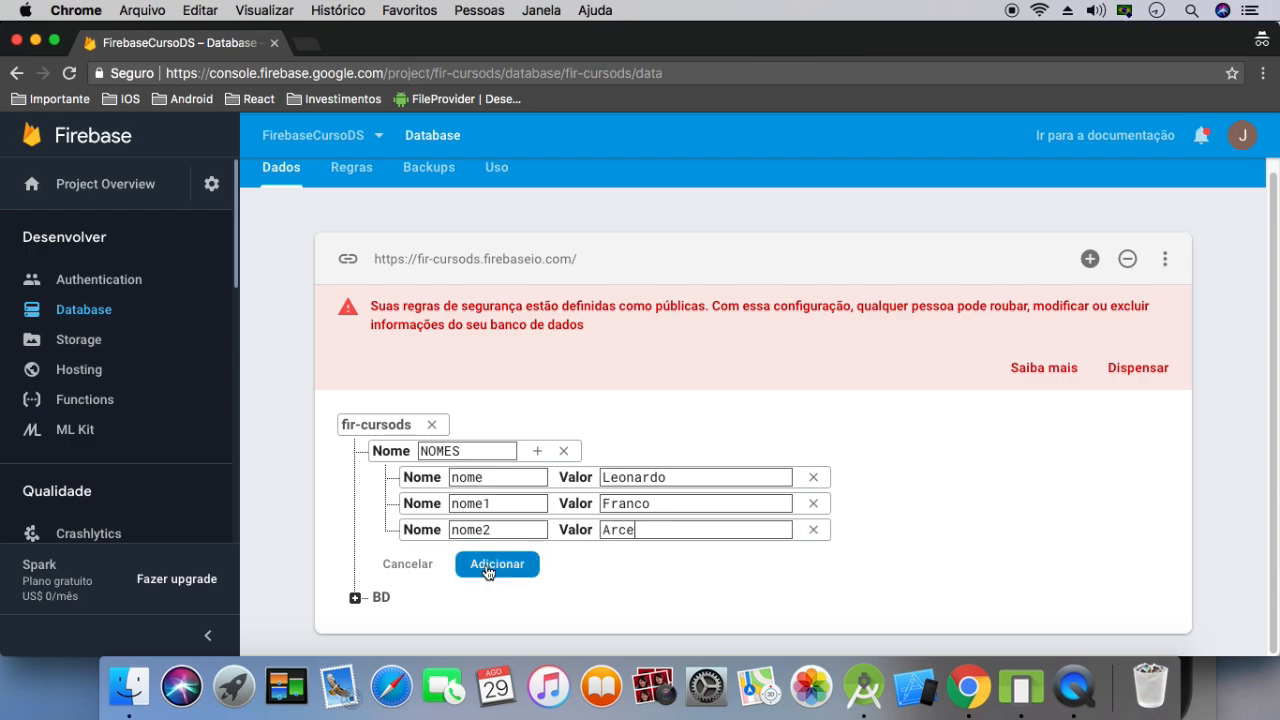
{"action": "left_click", "coordinate": [488, 566]}
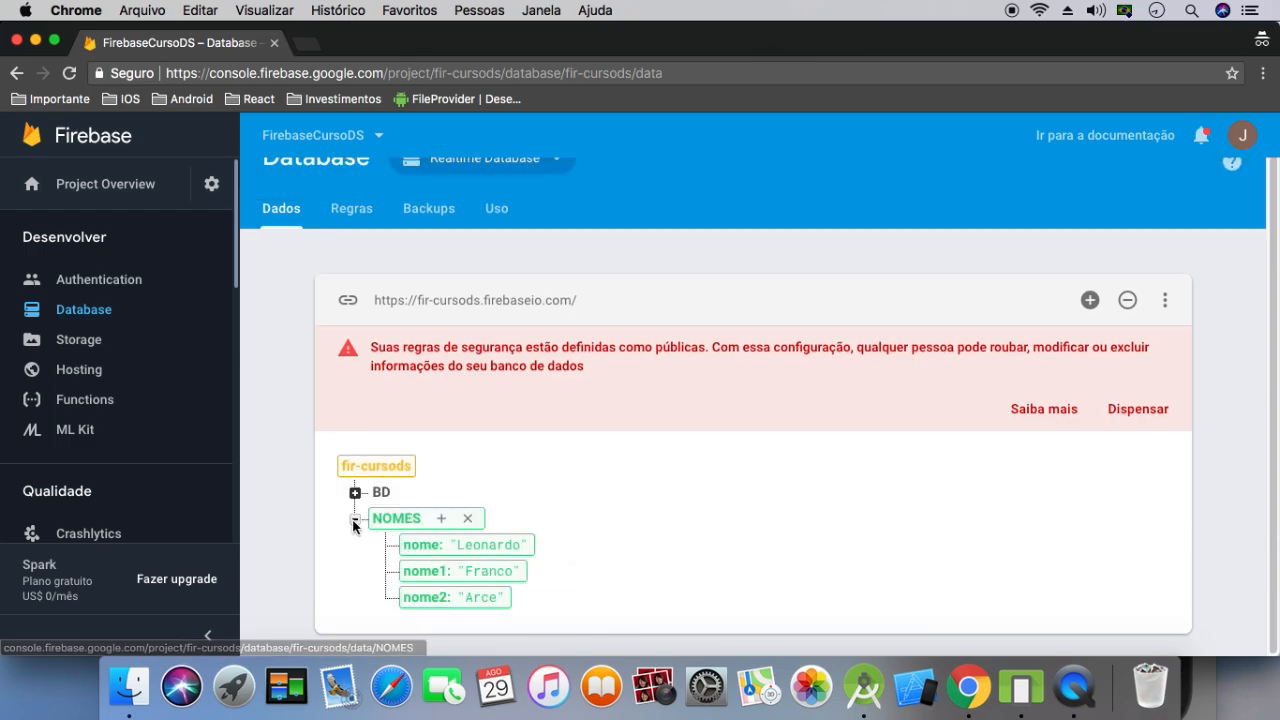
Collapse and expand the BD and NOMES nodes to compare them, leaving only NOMES expanded
{"action": "left_click", "coordinate": [354, 521]}
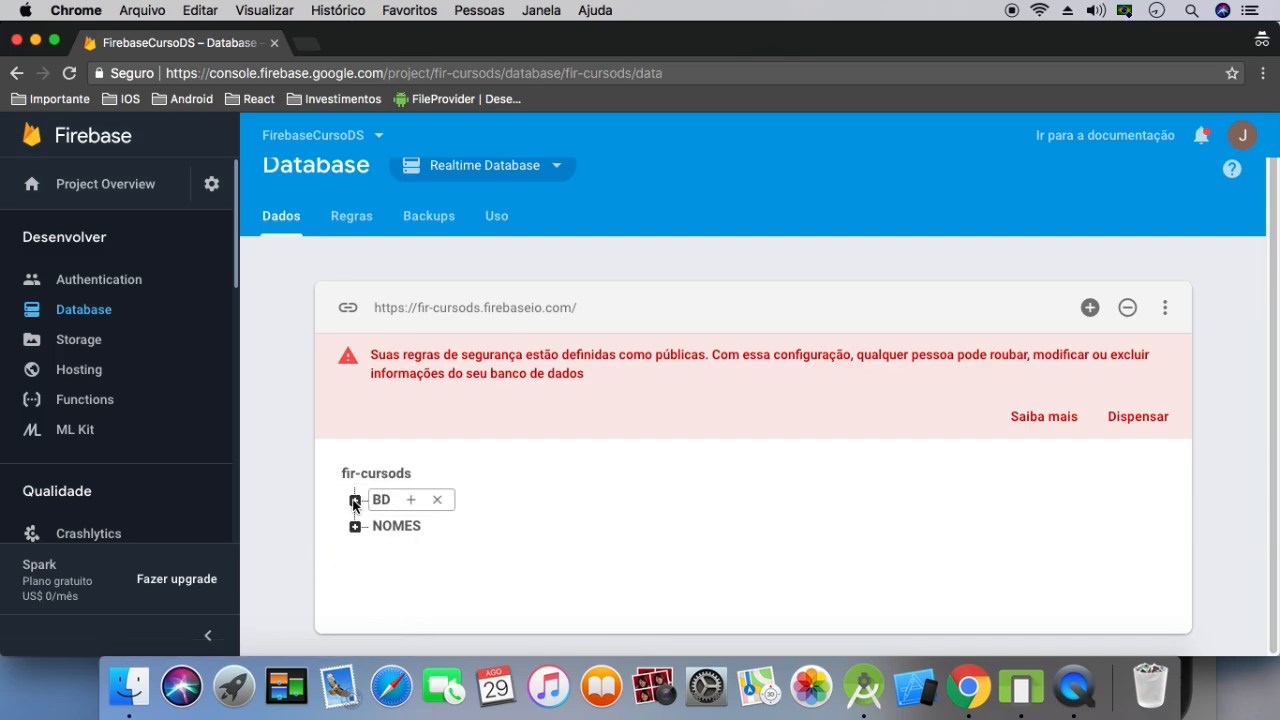
{"action": "left_click", "coordinate": [355, 500]}
{"action": "left_click", "coordinate": [355, 492]}
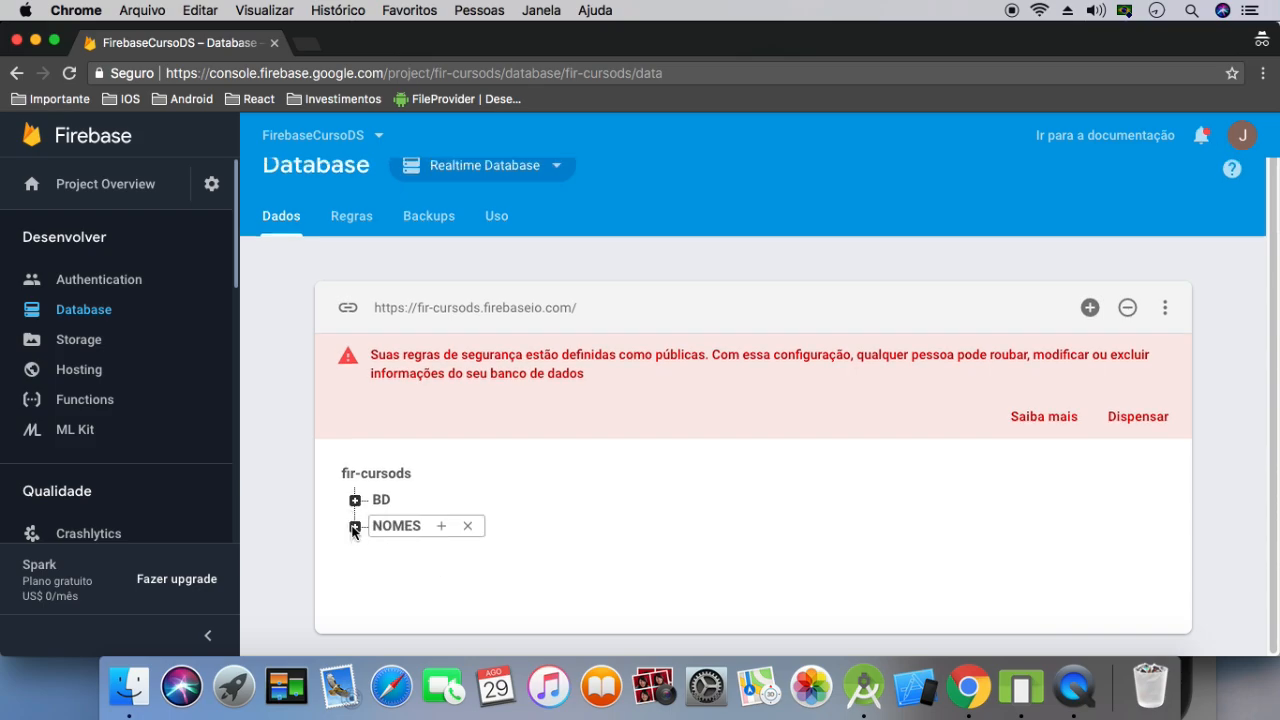
{"action": "left_click", "coordinate": [354, 525]}
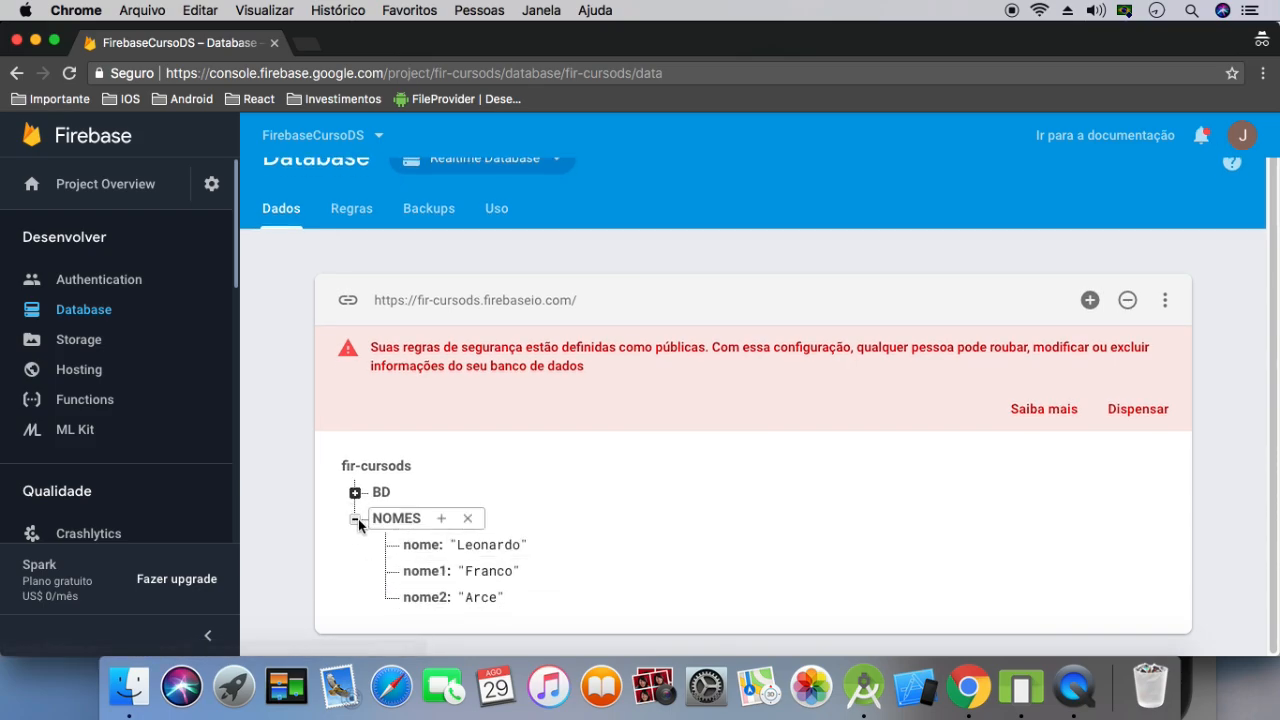
Begin a child node named SobreNome under NOMES and open a nested entry inside it
{"action": "left_click", "coordinate": [439, 518]}
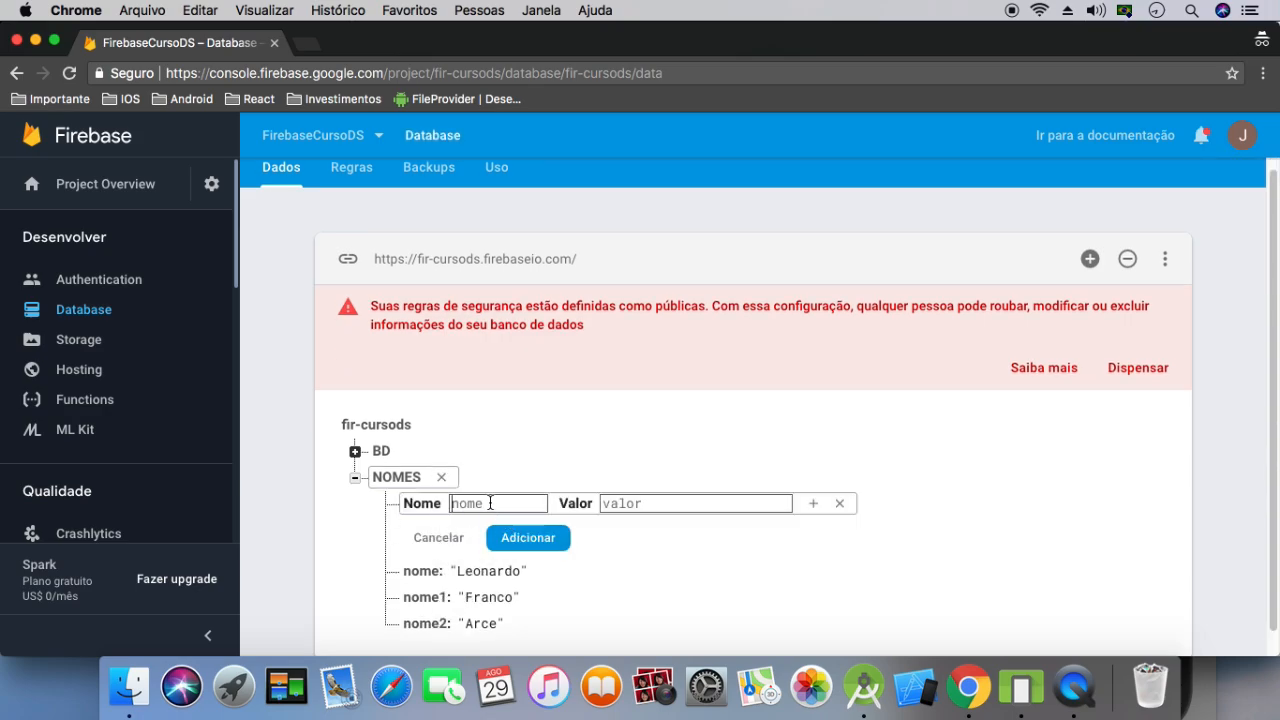
{"action": "type", "text": "SobreNOmeome"}
{"action": "left_click", "coordinate": [814, 504]}
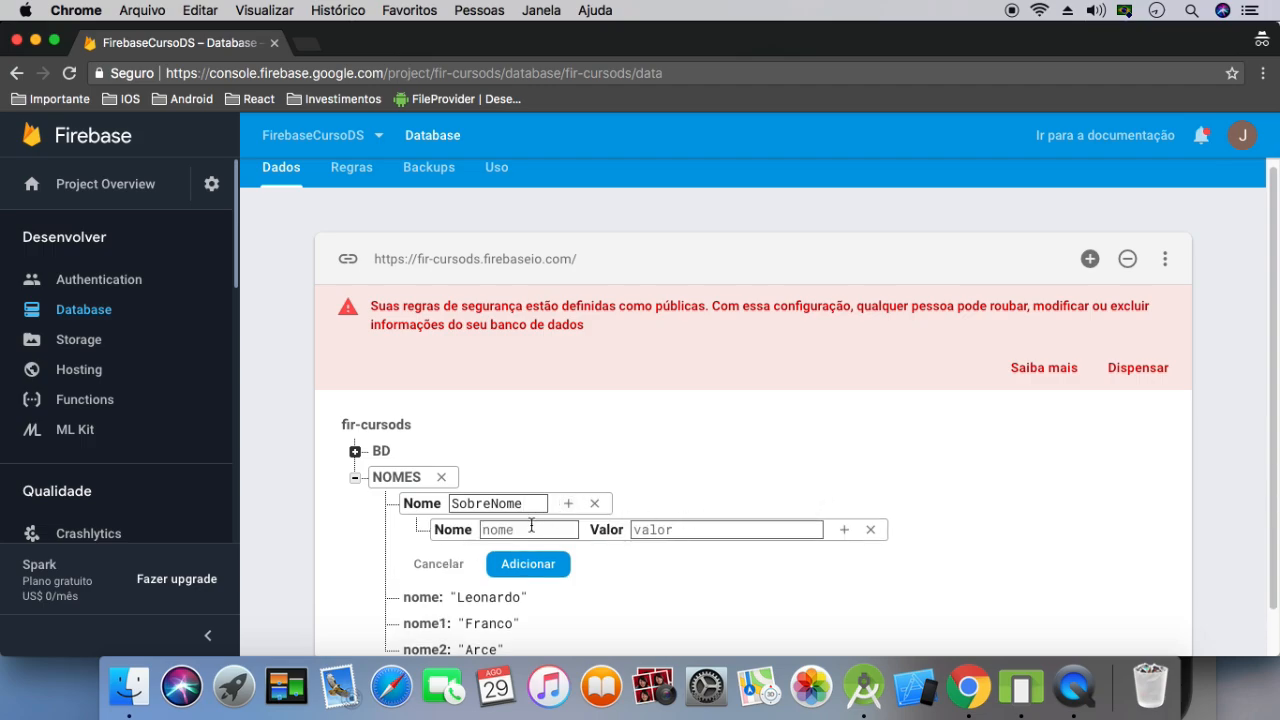
Name the nested entry under SobreNome sobrenome1 and enter a surname as its value
{"action": "scroll", "coordinate": [531, 526], "scroll_direction": "down", "scroll_amount": 2}
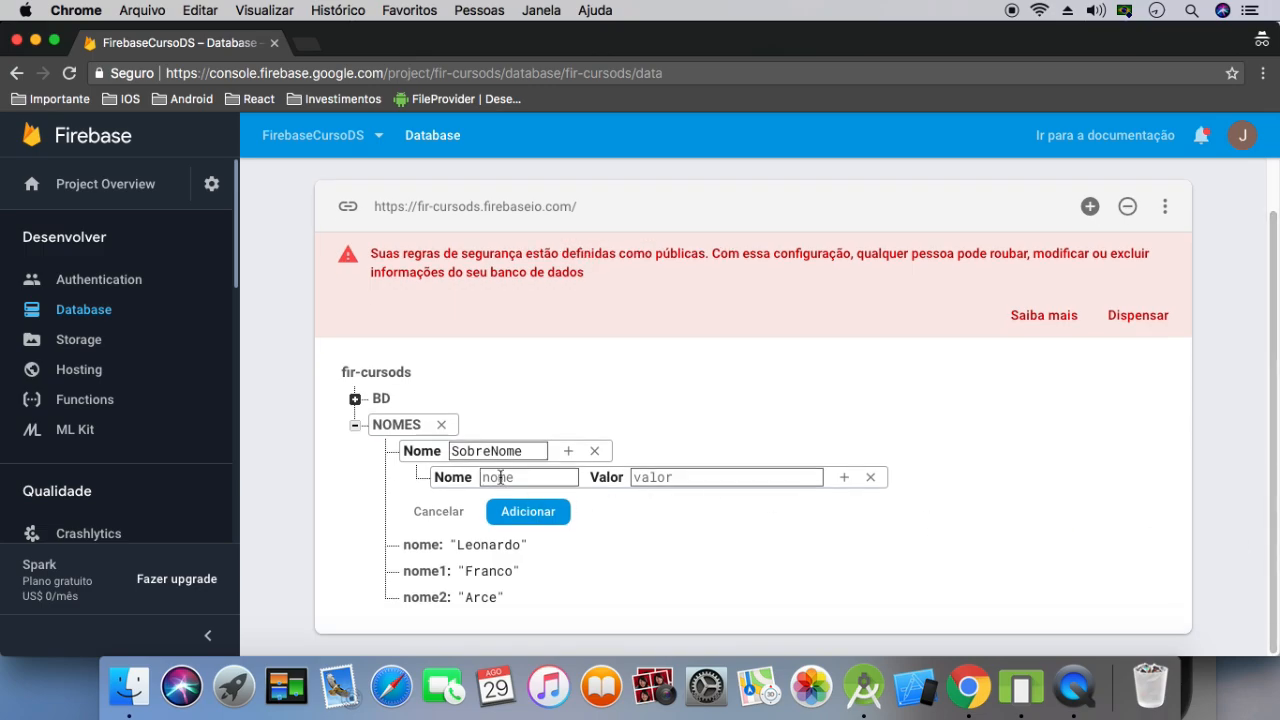
{"action": "type", "text": "sobrenome1"}
{"action": "left_click", "coordinate": [656, 478]}
{"action": "type", "text": "Arce"}
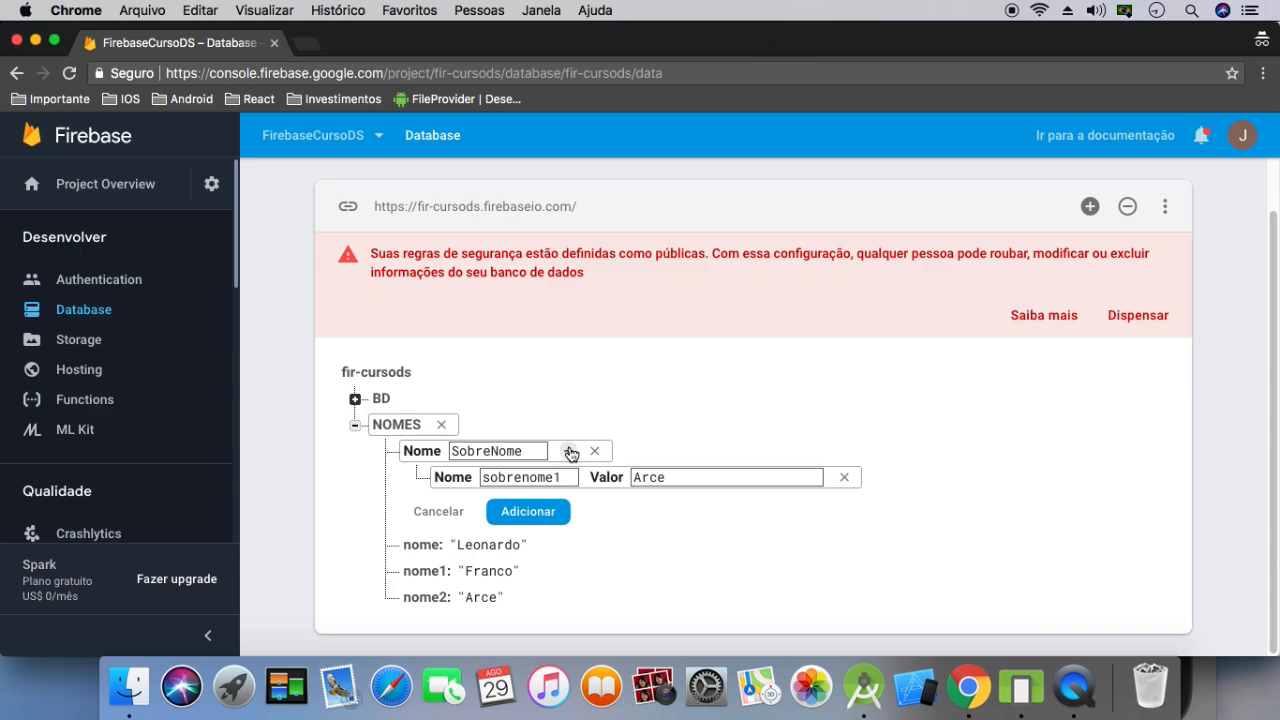
Give SobreNome a second child sobrenome2 holding another surname, and save the node to the database
{"action": "left_click", "coordinate": [569, 451]}
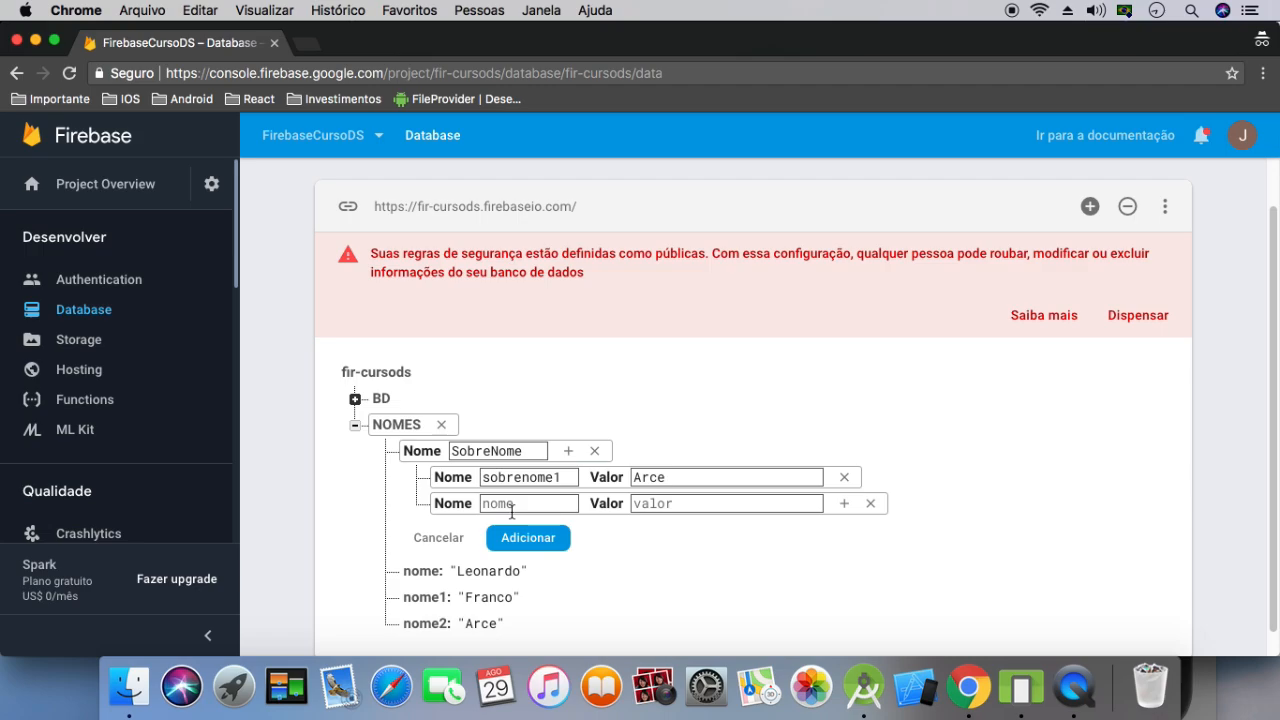
{"action": "type", "text": "sobr"}
{"action": "type", "text": "enome2: \""}
{"action": "type", "text": "Fran"}
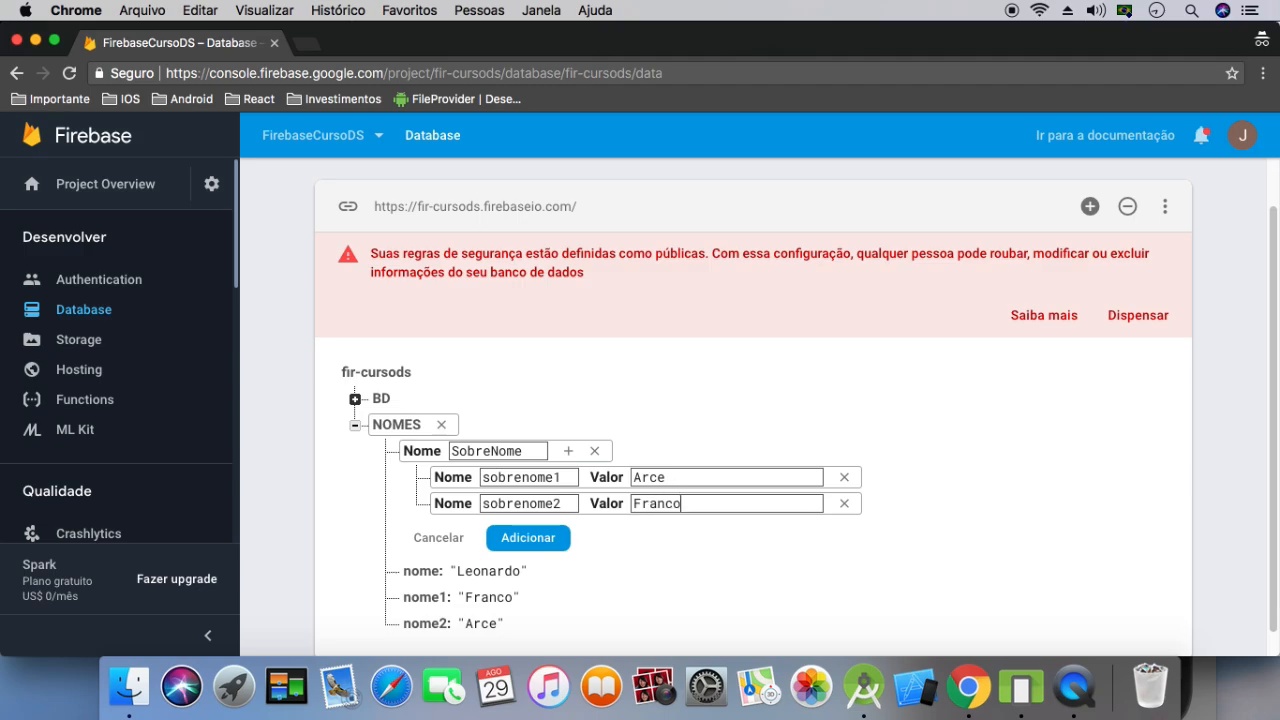
{"action": "type", "text": "co"}
{"action": "left_click", "coordinate": [527, 541]}
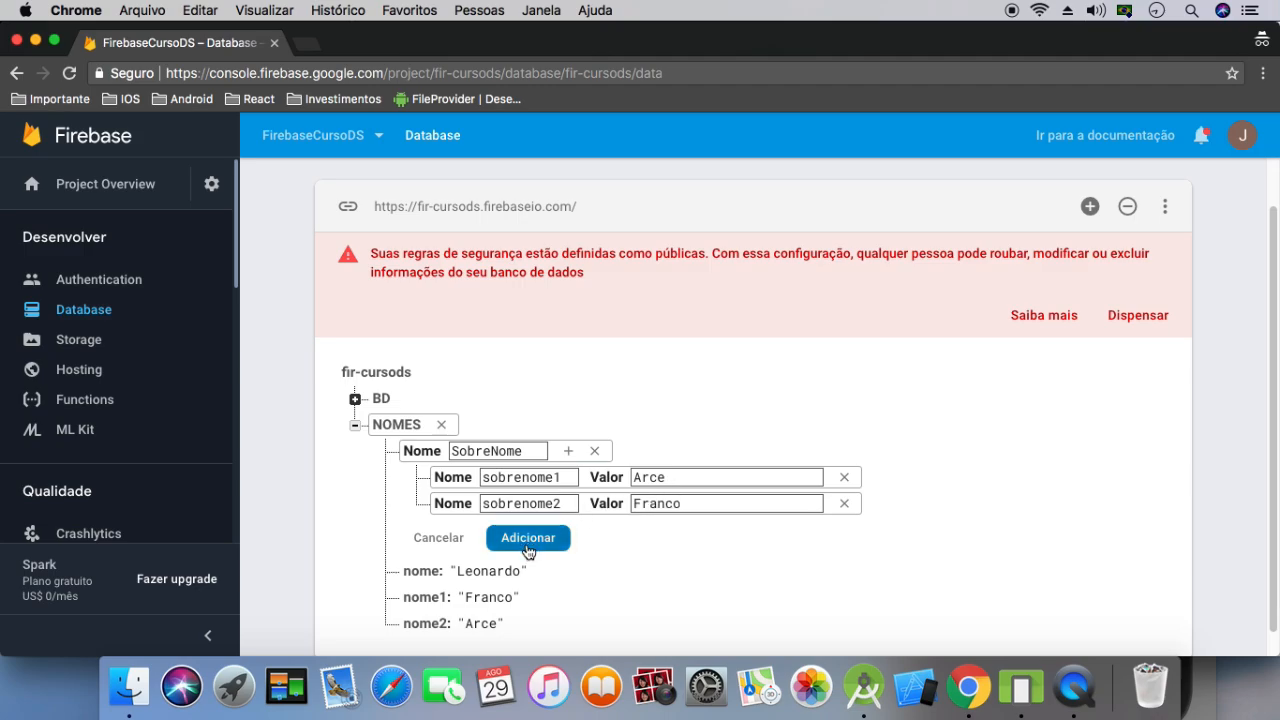
Expand the BD and NOMES nodes together to review the nested database structure
{"action": "left_click", "coordinate": [385, 466]}
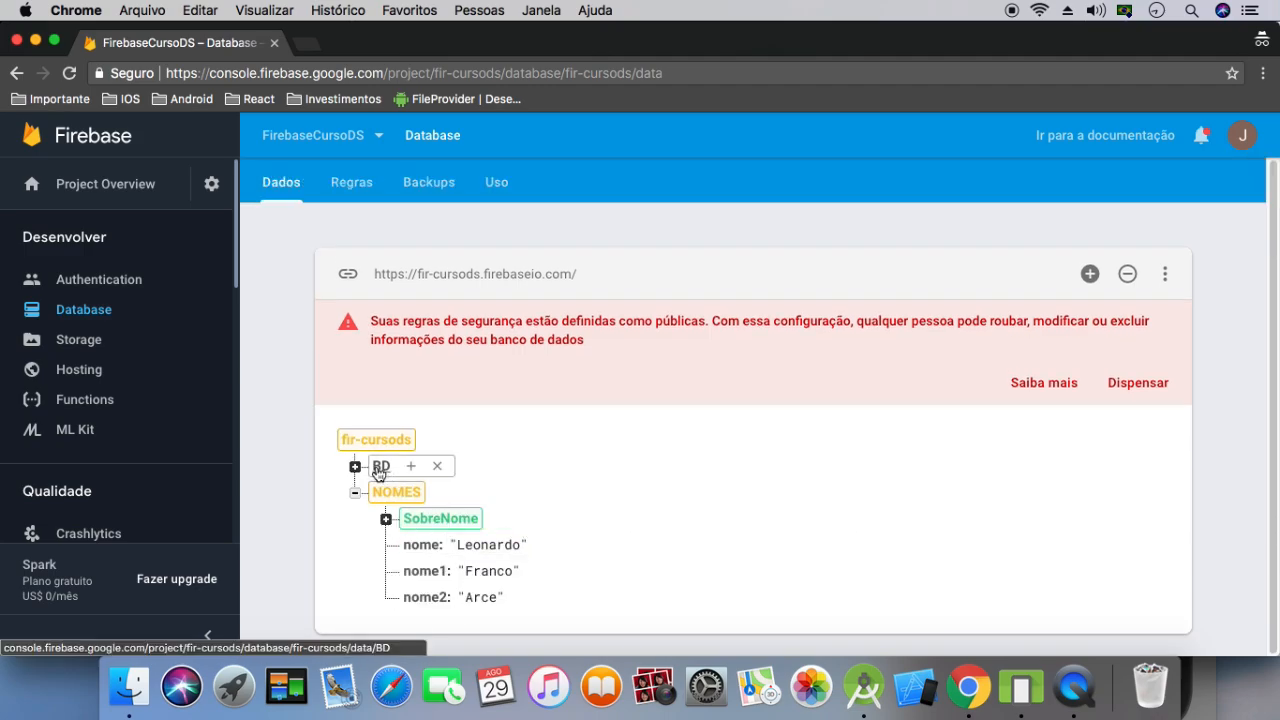
{"action": "left_click", "coordinate": [355, 492]}
{"action": "left_click", "coordinate": [355, 499]}
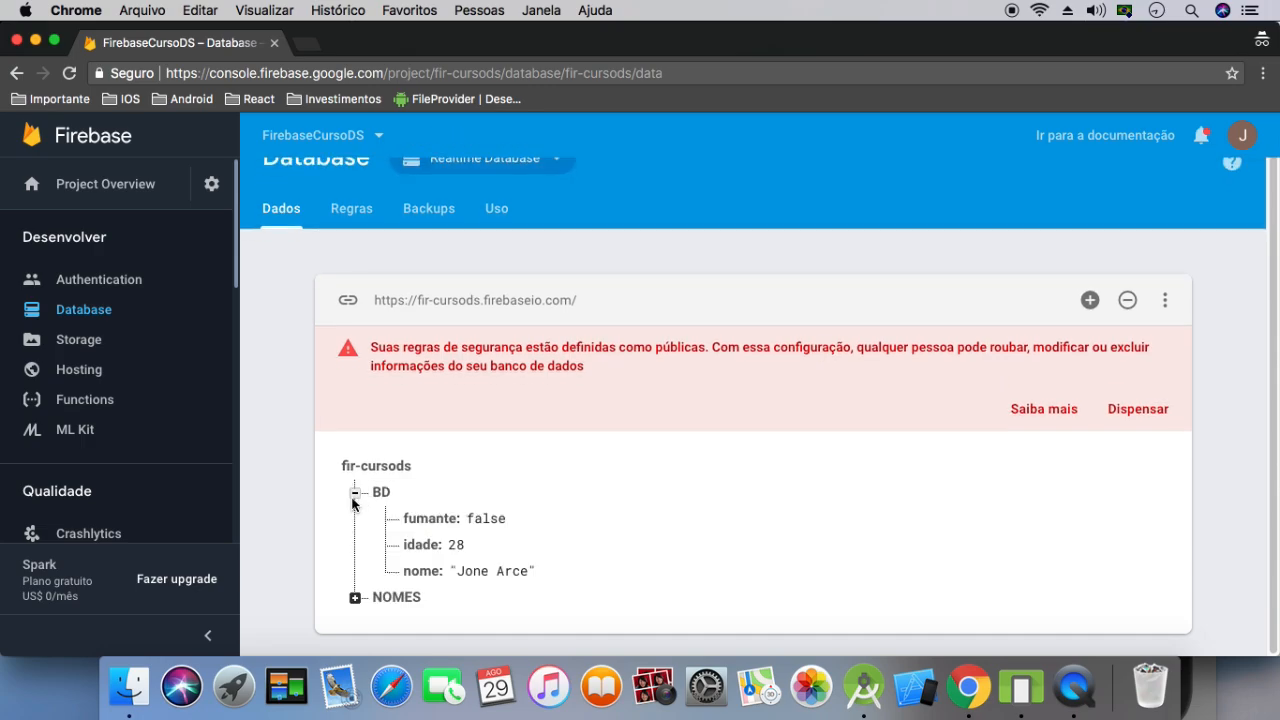
{"action": "left_click", "coordinate": [355, 597]}
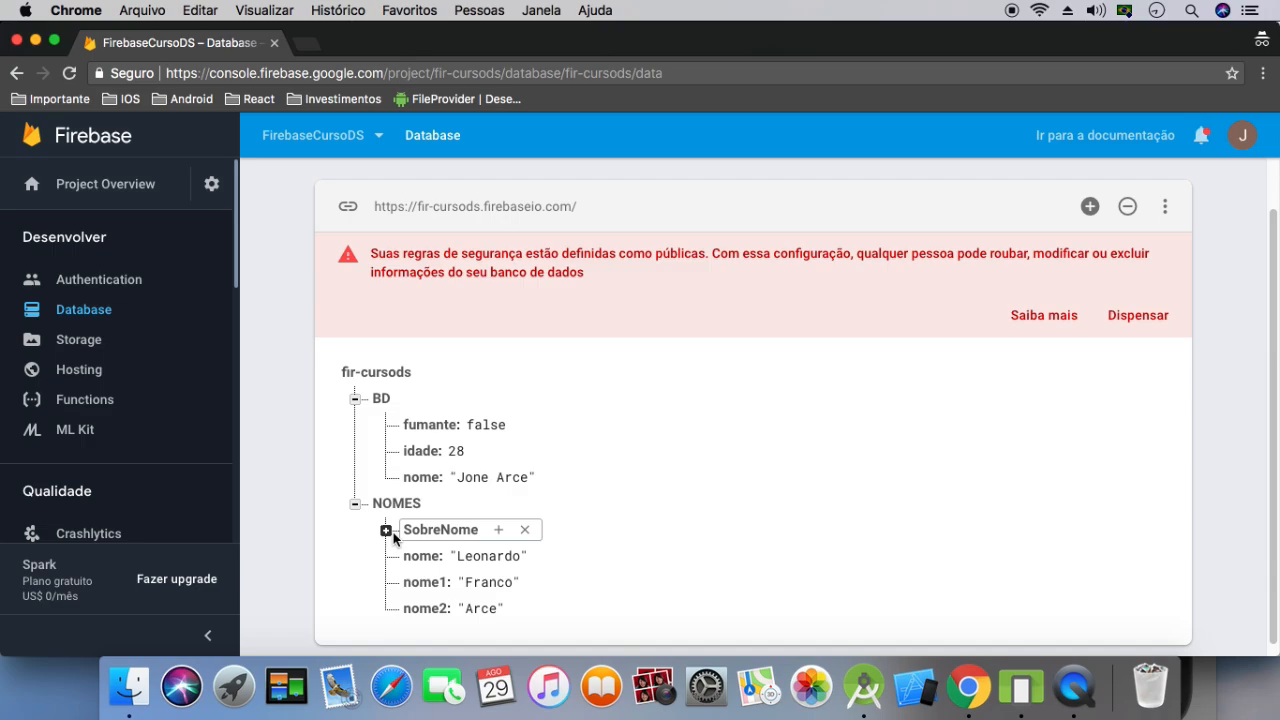
Examine the entries nested under SobreNome, and collapse the SobreNome, BD and NOMES nodes
{"action": "left_click", "coordinate": [386, 531]}
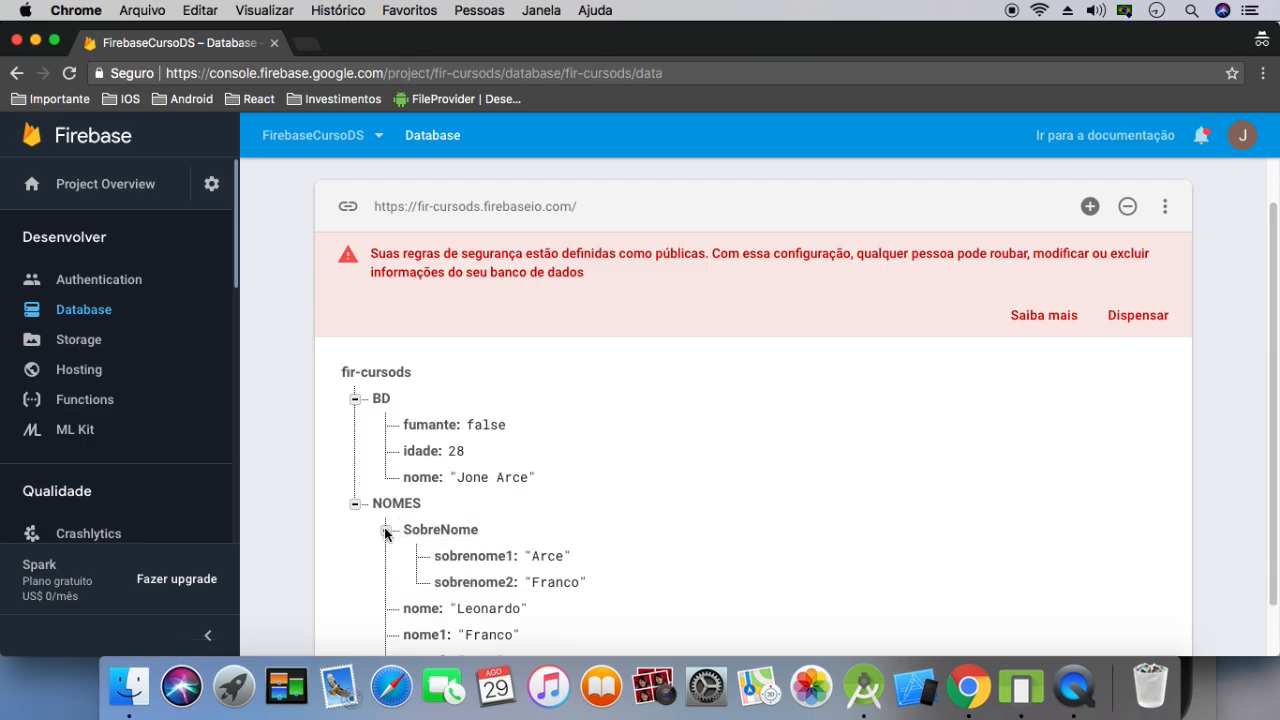
{"action": "scroll", "coordinate": [912, 540], "scroll_direction": "down", "scroll_amount": 2}
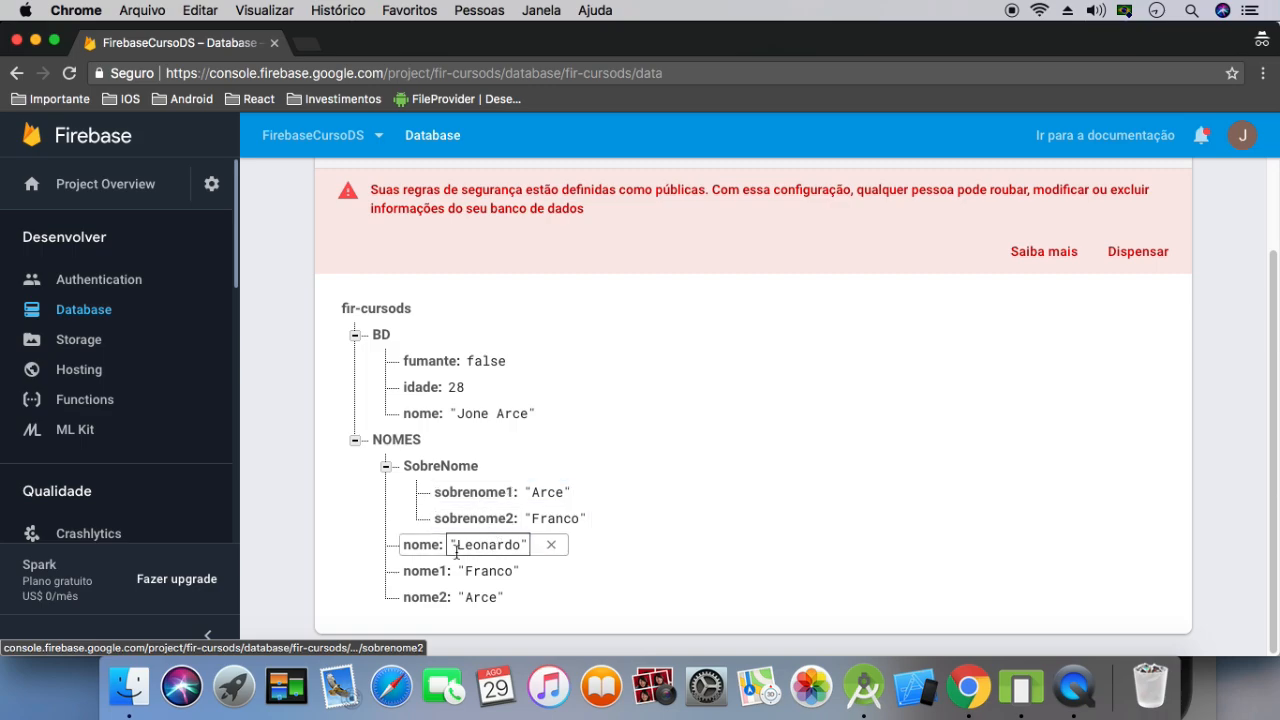
{"action": "left_click", "coordinate": [385, 466]}
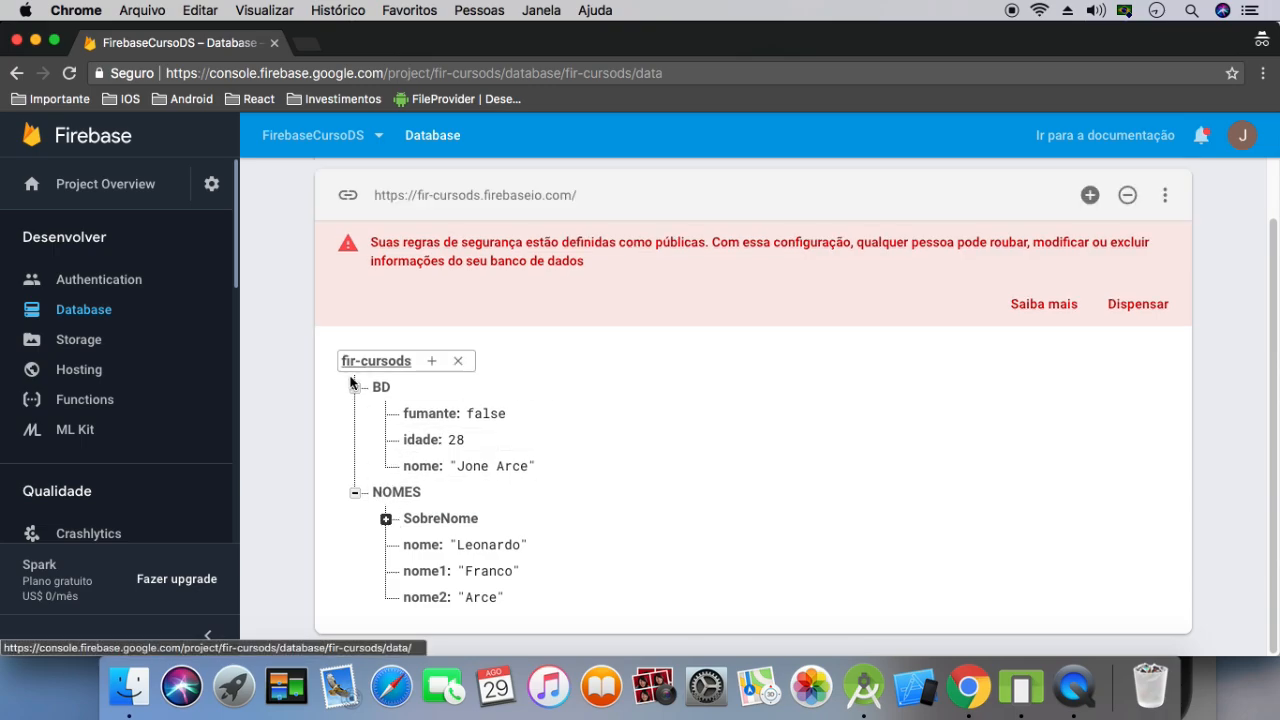
{"action": "left_click", "coordinate": [354, 387]}
{"action": "left_click", "coordinate": [354, 492]}
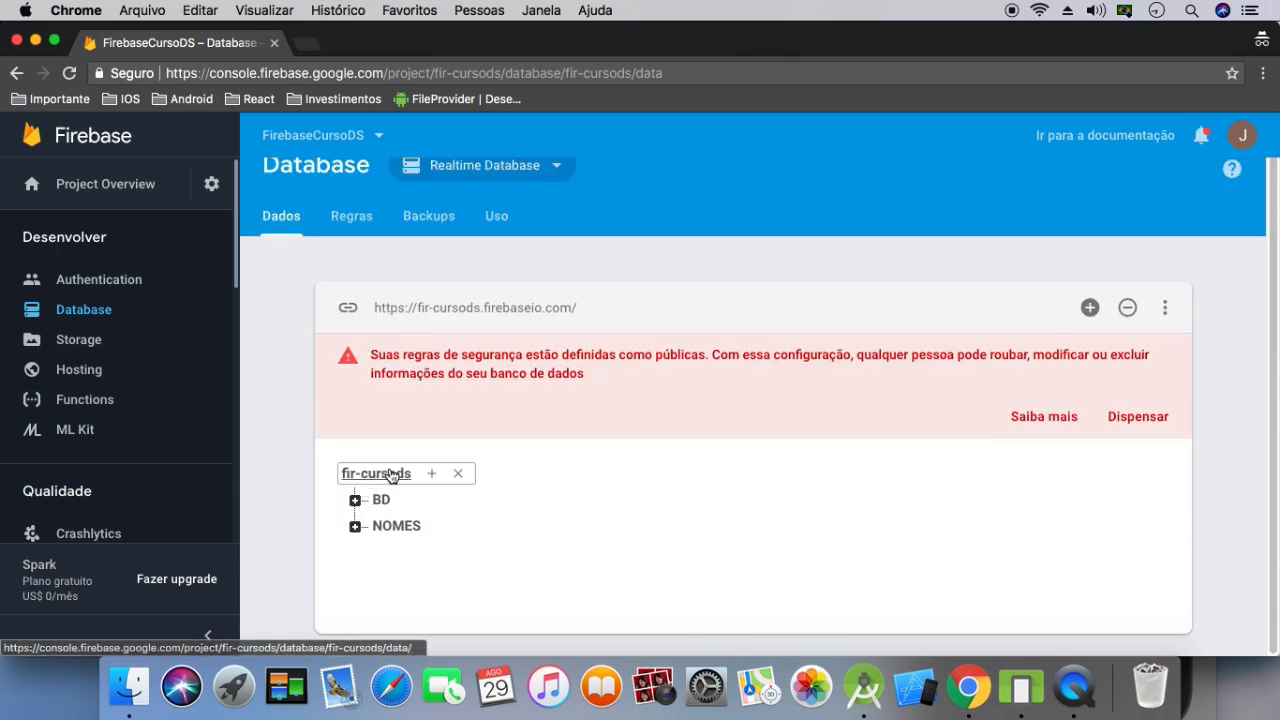
Add an entry named curso with the value Modulo 2 directly under the fir-cursods root
{"action": "left_click", "coordinate": [433, 476]}
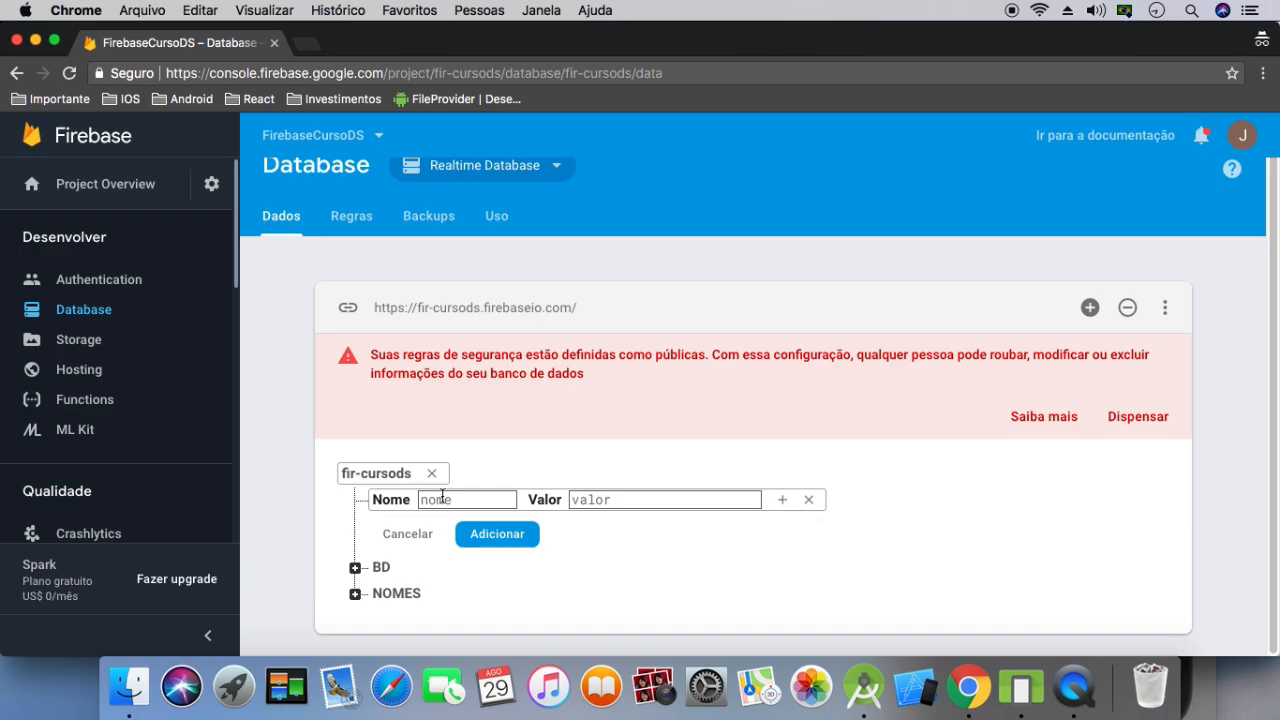
{"action": "type", "text": "curso"}
{"action": "left_click", "coordinate": [629, 500]}
{"action": "type", "text": "Modulo 2"}
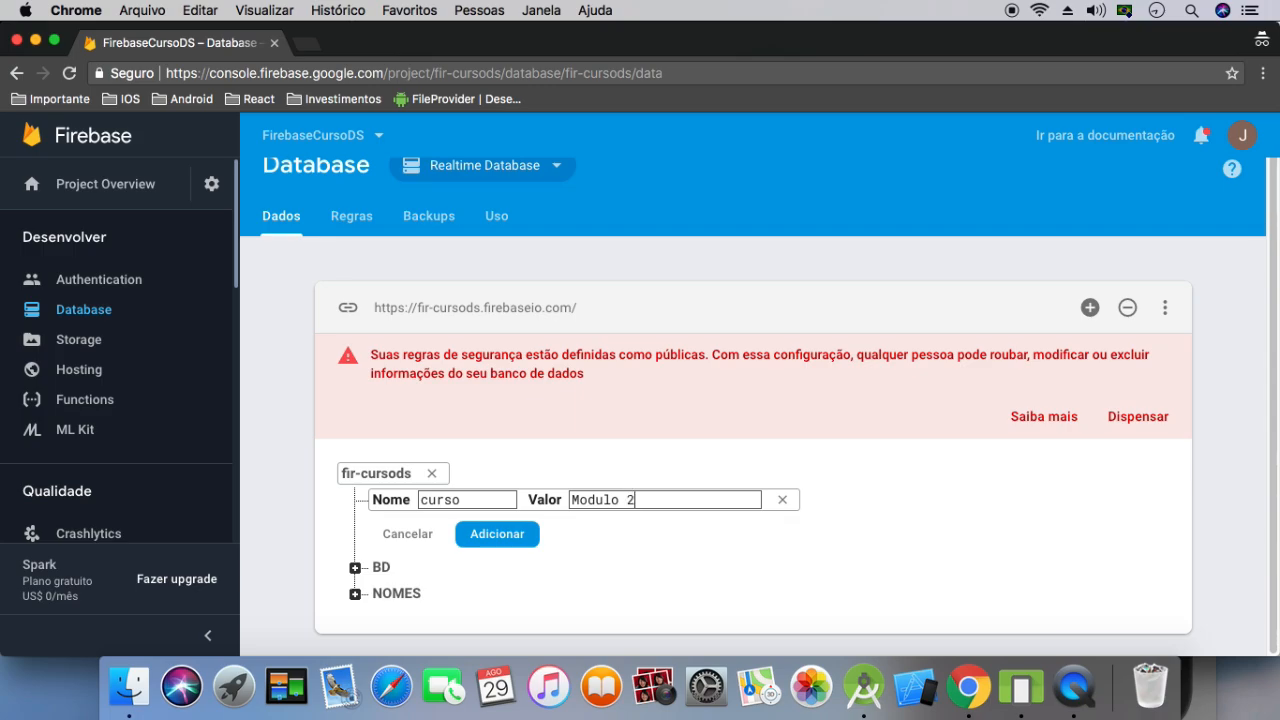
{"action": "left_click", "coordinate": [506, 535]}
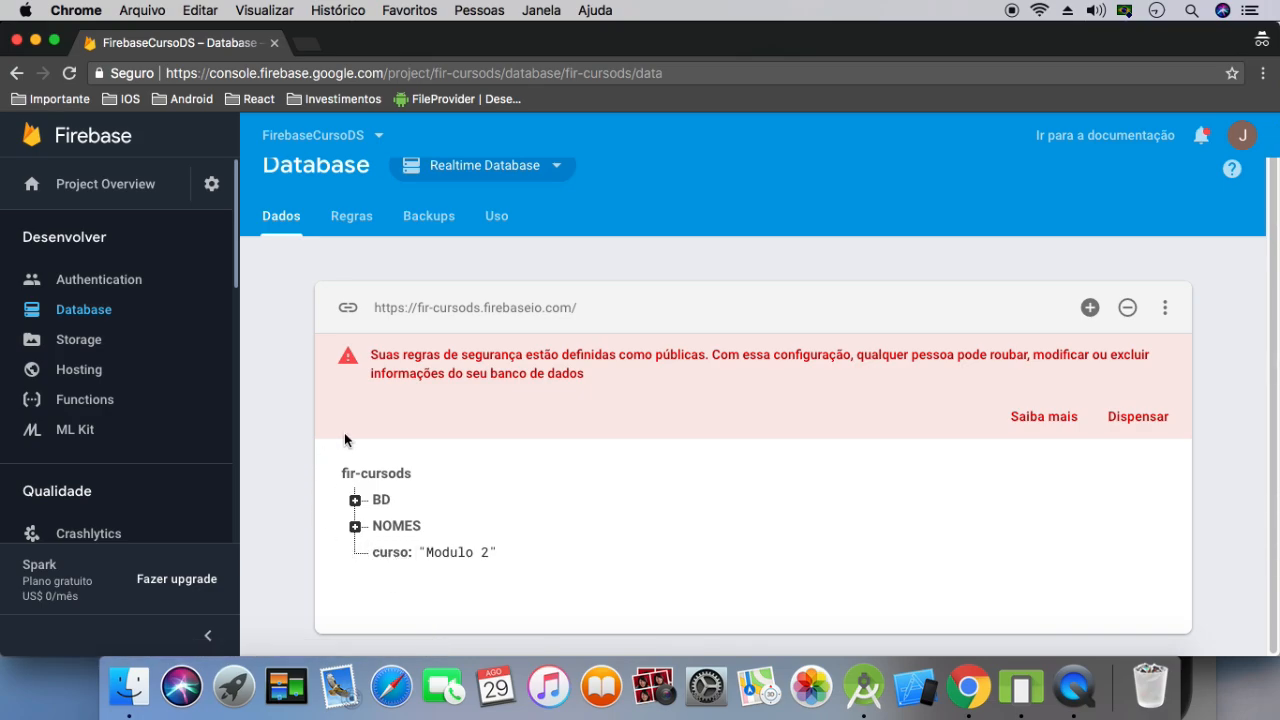
Examine the contents of the NOMES, SobreNome and BD nodes one after another, collapsing each again
{"action": "left_click", "coordinate": [355, 526]}
{"action": "scroll", "coordinate": [356, 527], "scroll_direction": "down", "scroll_amount": 1}
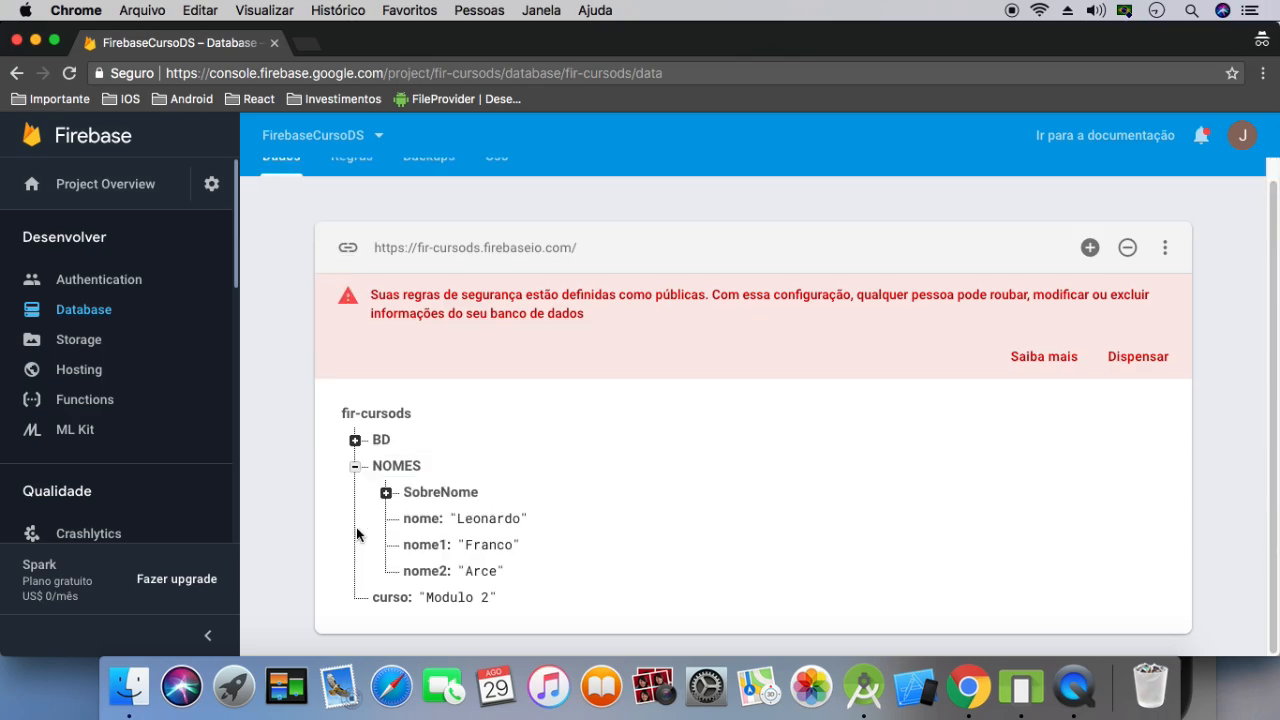
{"action": "left_click", "coordinate": [386, 494]}
{"action": "scroll", "coordinate": [387, 492], "scroll_direction": "down", "scroll_amount": 1}
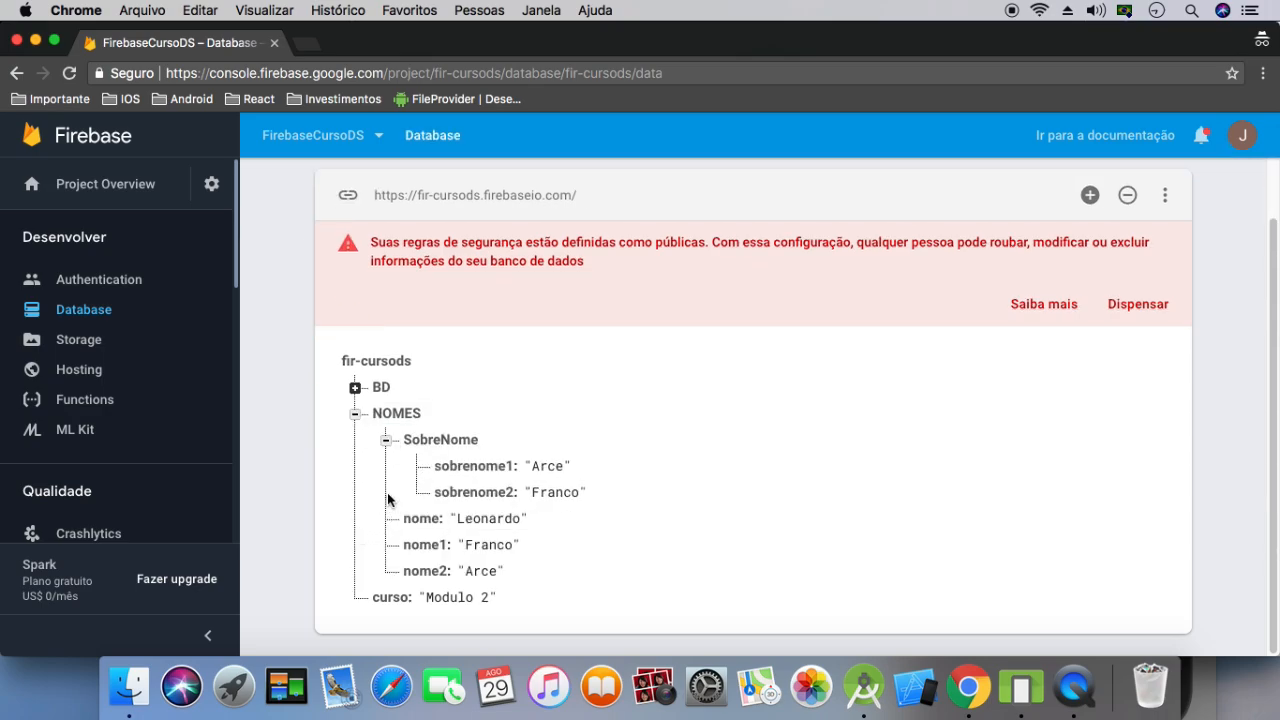
{"action": "left_click", "coordinate": [385, 442]}
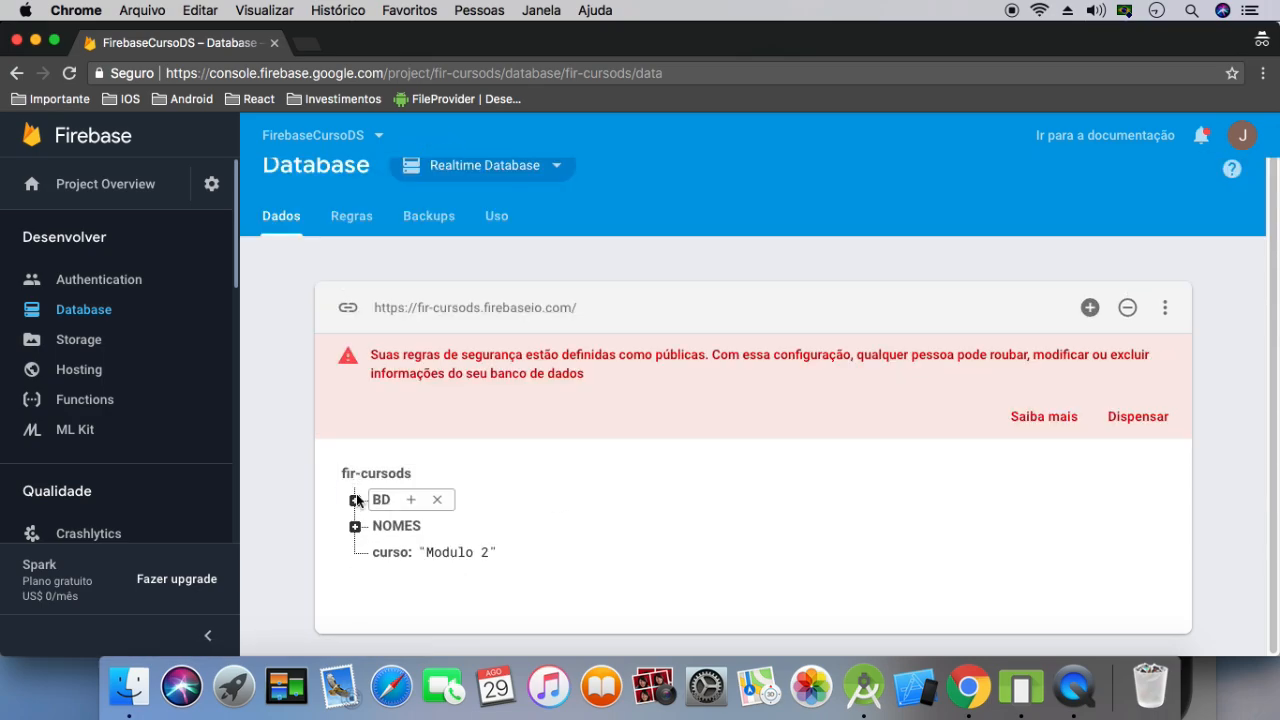
{"action": "left_click", "coordinate": [355, 500]}
{"action": "scroll", "coordinate": [357, 495], "scroll_direction": "down", "scroll_amount": 1}
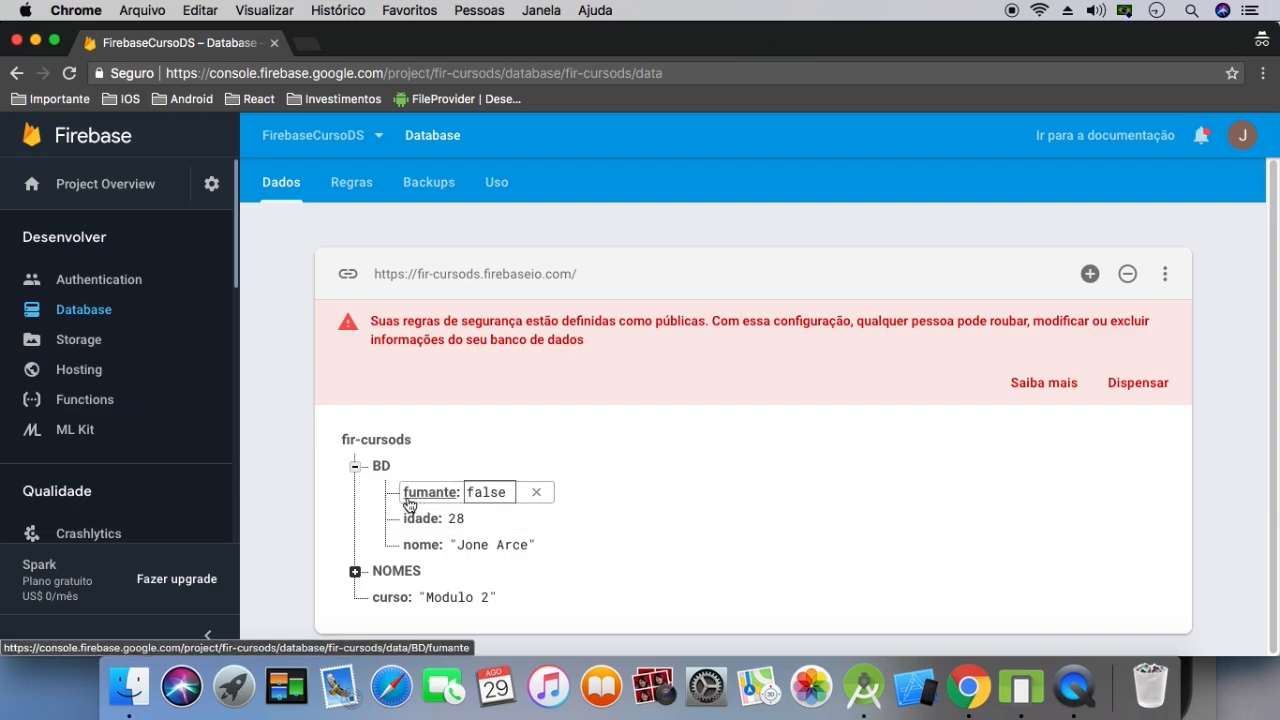
{"action": "left_click", "coordinate": [495, 491]}
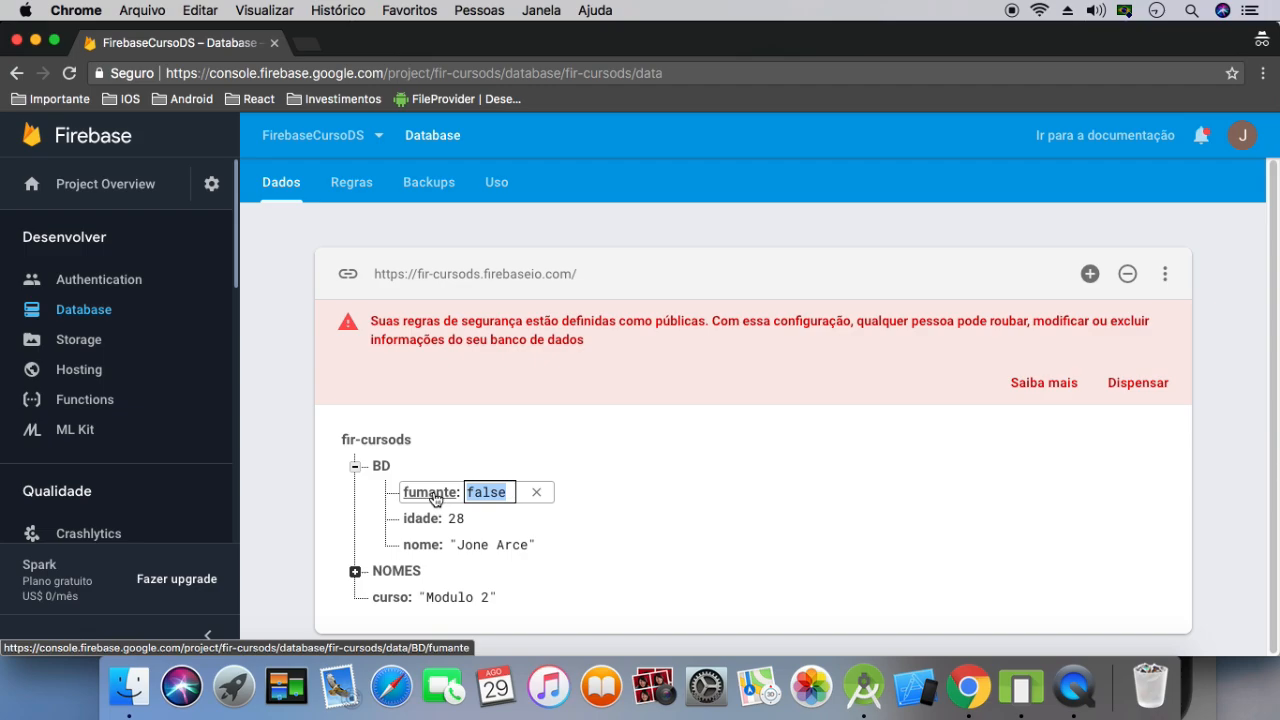
{"action": "left_click", "coordinate": [355, 466]}
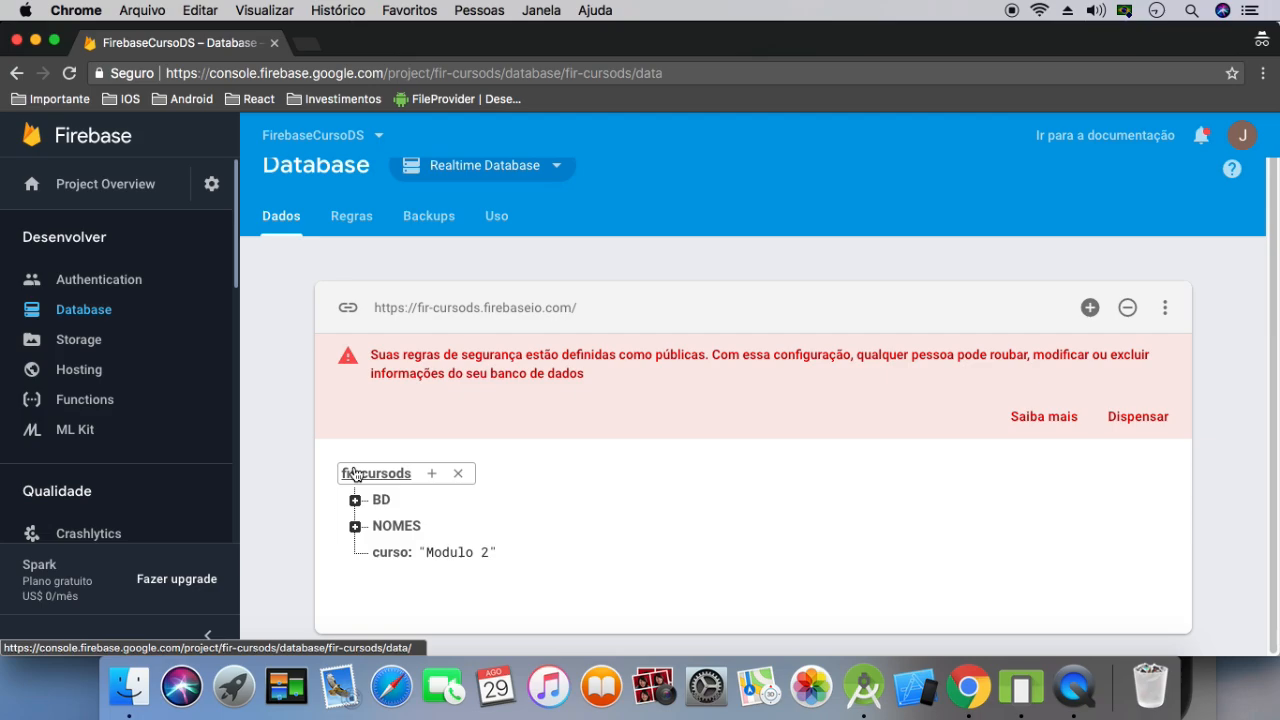
{"action": "left_click", "coordinate": [355, 523]}
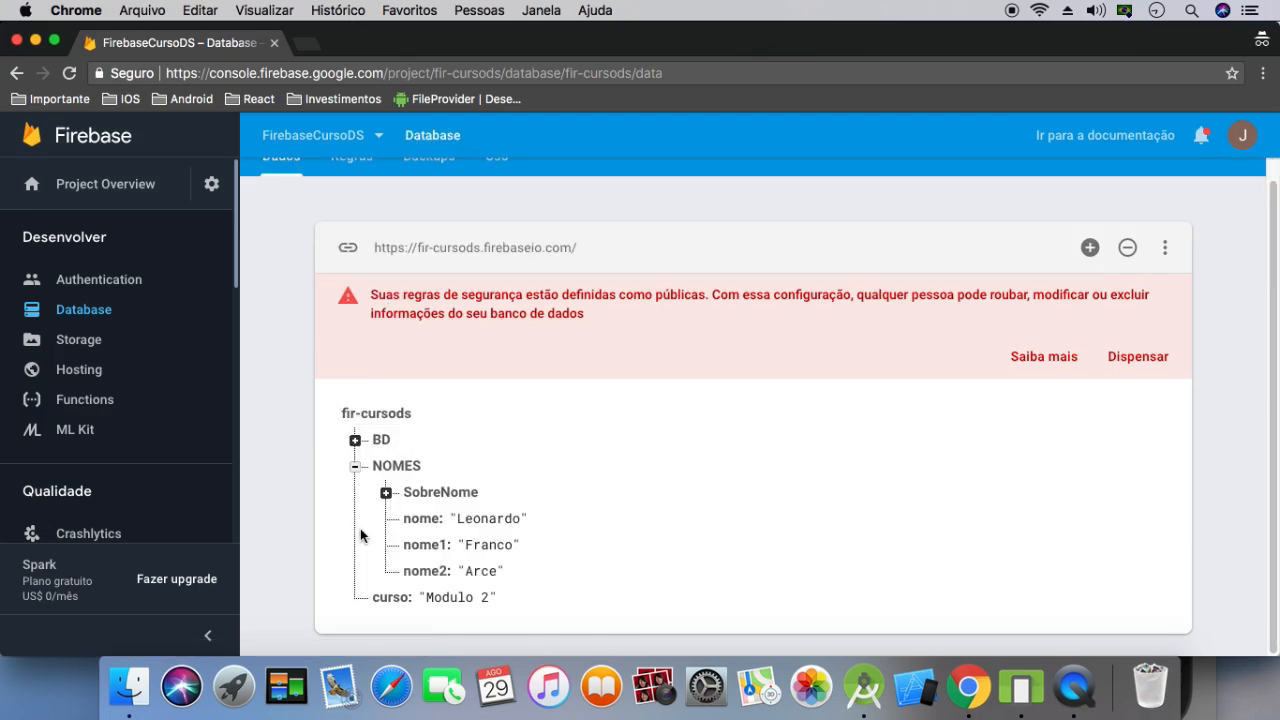
{"action": "left_click", "coordinate": [355, 466]}
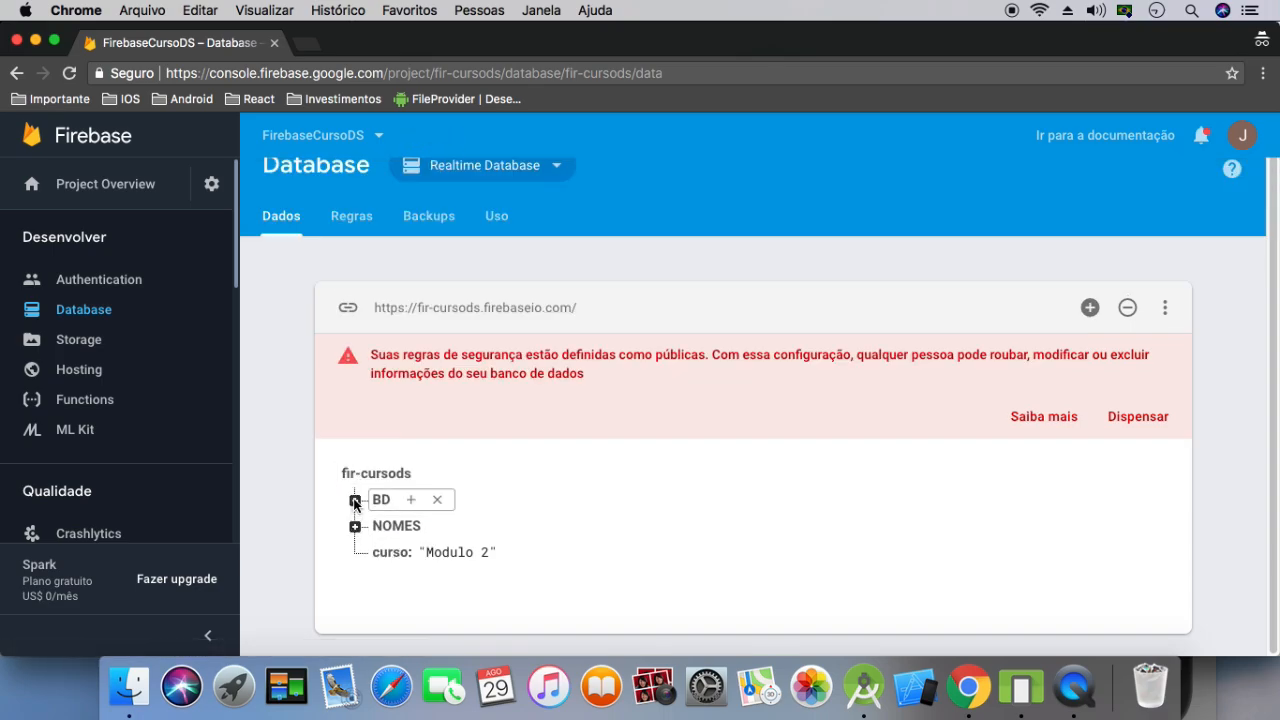
Add an entry named idade with the value 600 under the BD node
{"action": "left_click", "coordinate": [355, 500]}
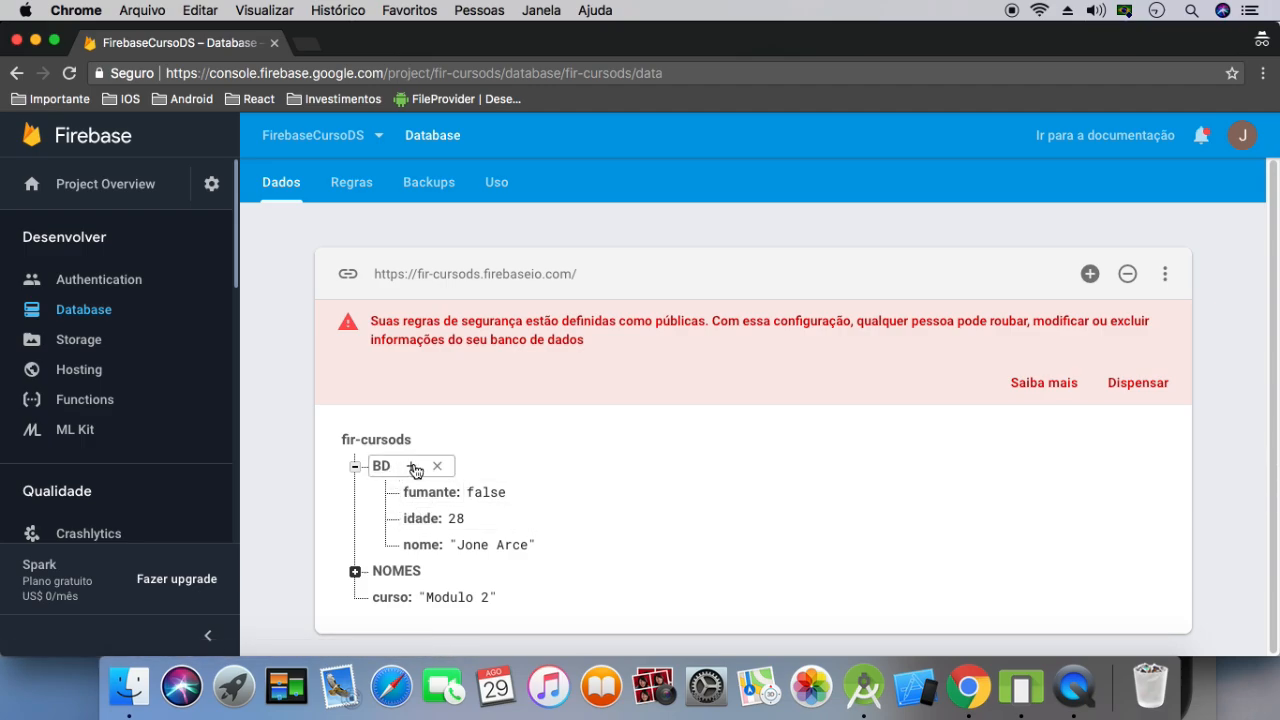
{"action": "left_click", "coordinate": [411, 466]}
{"action": "type", "text": "idade"}
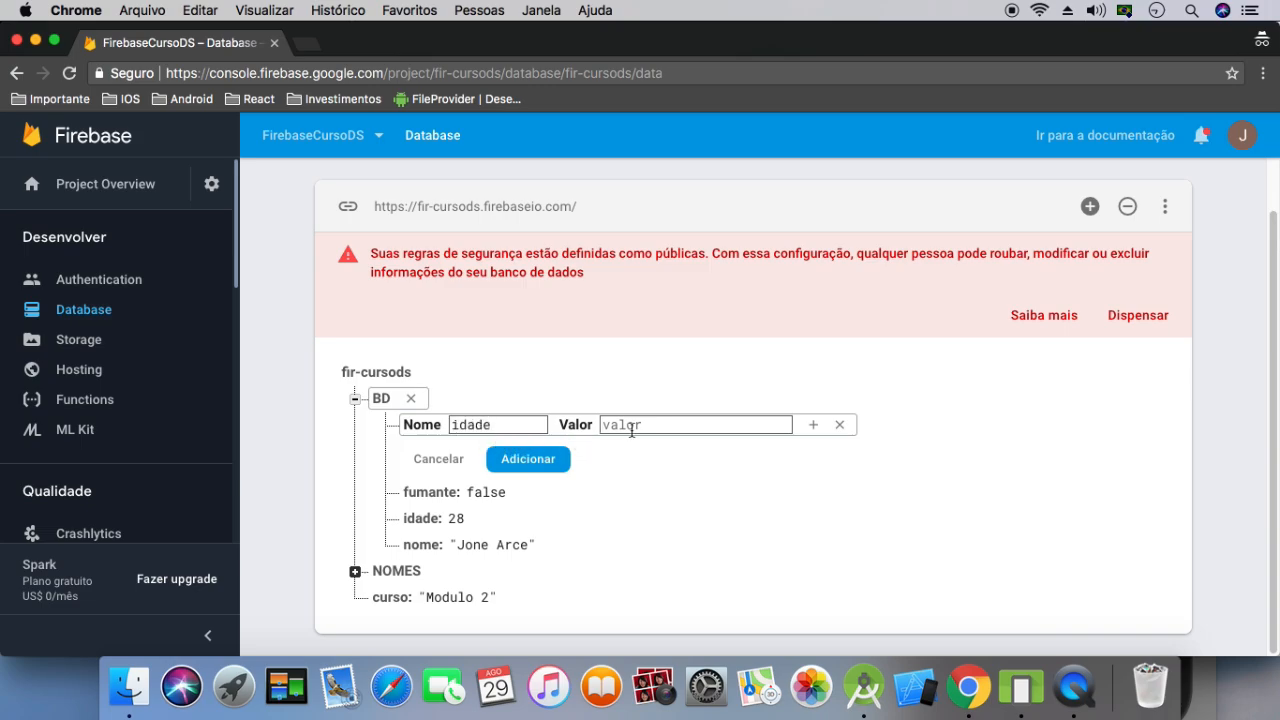
{"action": "type", "text": ": 600"}
{"action": "left_click", "coordinate": [528, 459]}
{"action": "left_click", "coordinate": [472, 514]}
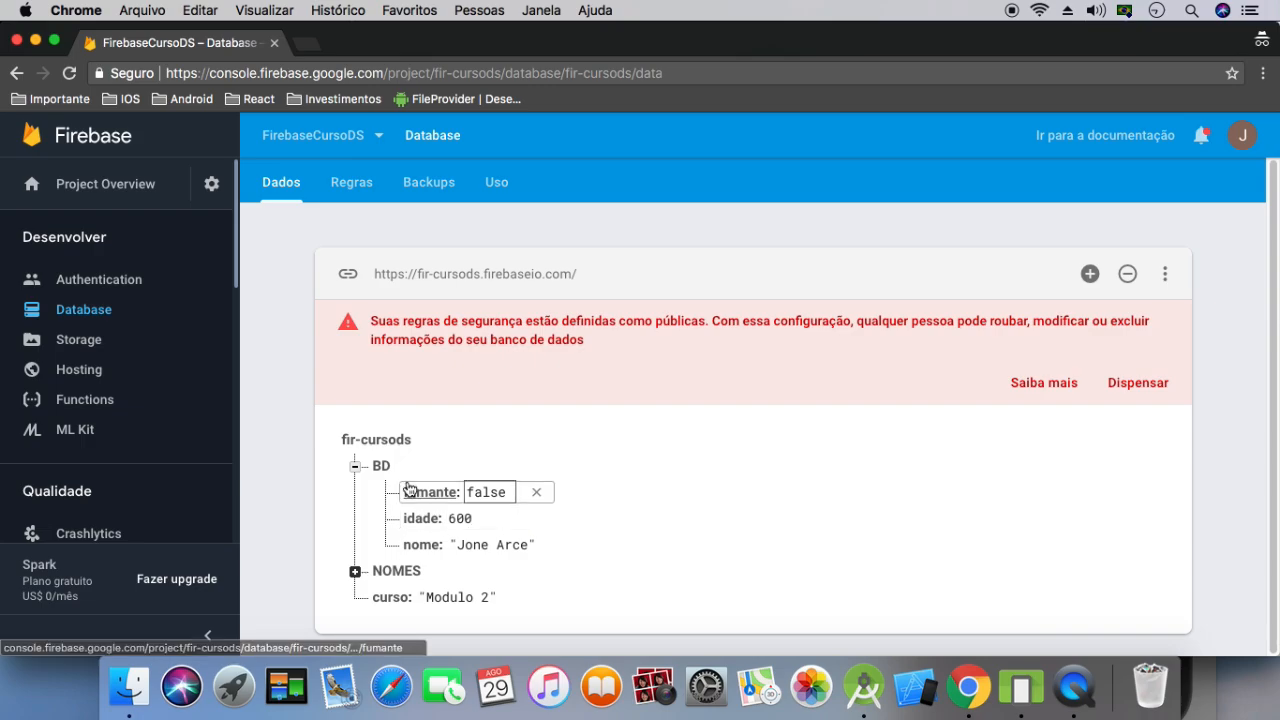
Add another BD node at the database root, containing a single nested entry nome with a surname as its value
{"action": "left_click", "coordinate": [354, 466]}
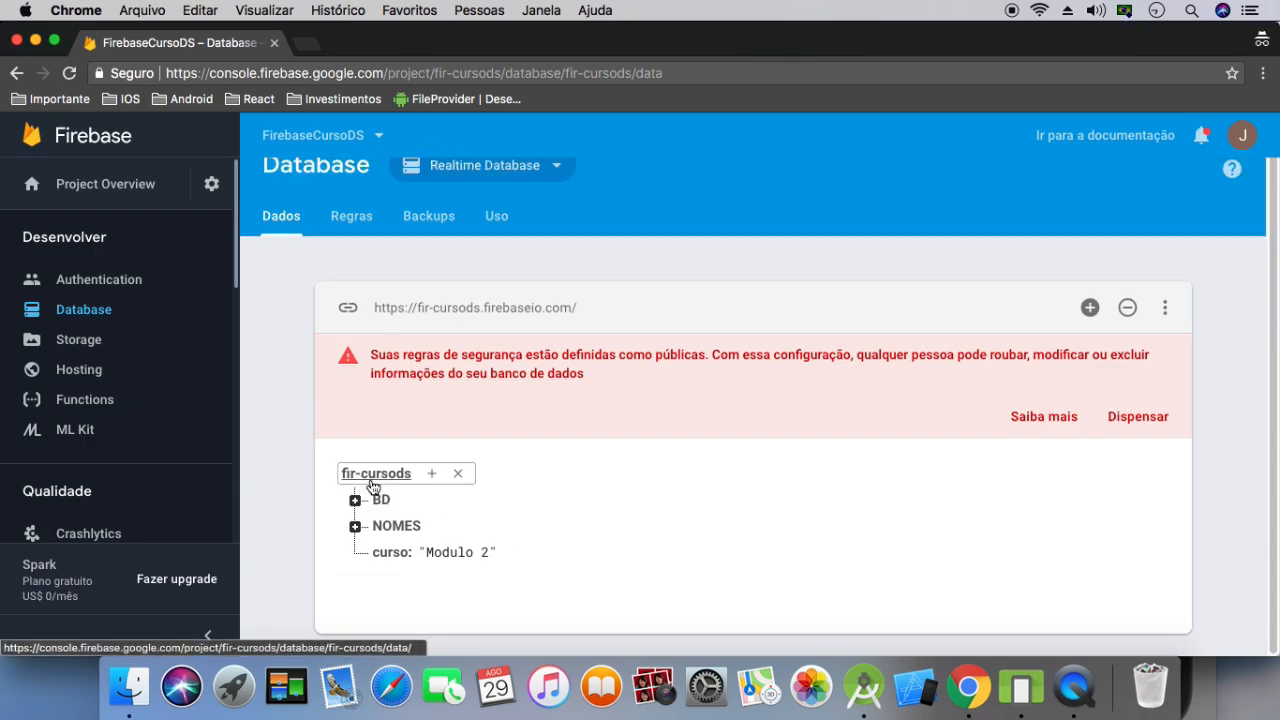
{"action": "left_click", "coordinate": [355, 500]}
{"action": "left_click", "coordinate": [436, 438]}
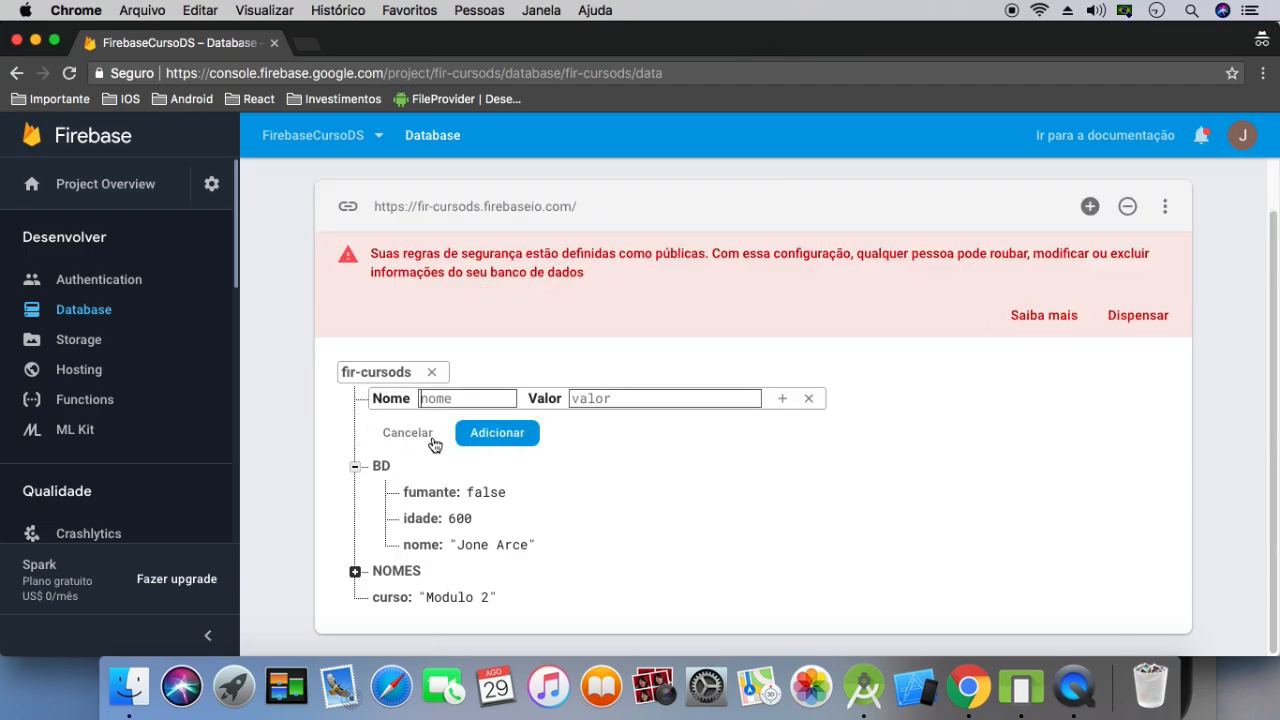
{"action": "type", "text": "BD"}
{"action": "left_click", "coordinate": [782, 398]}
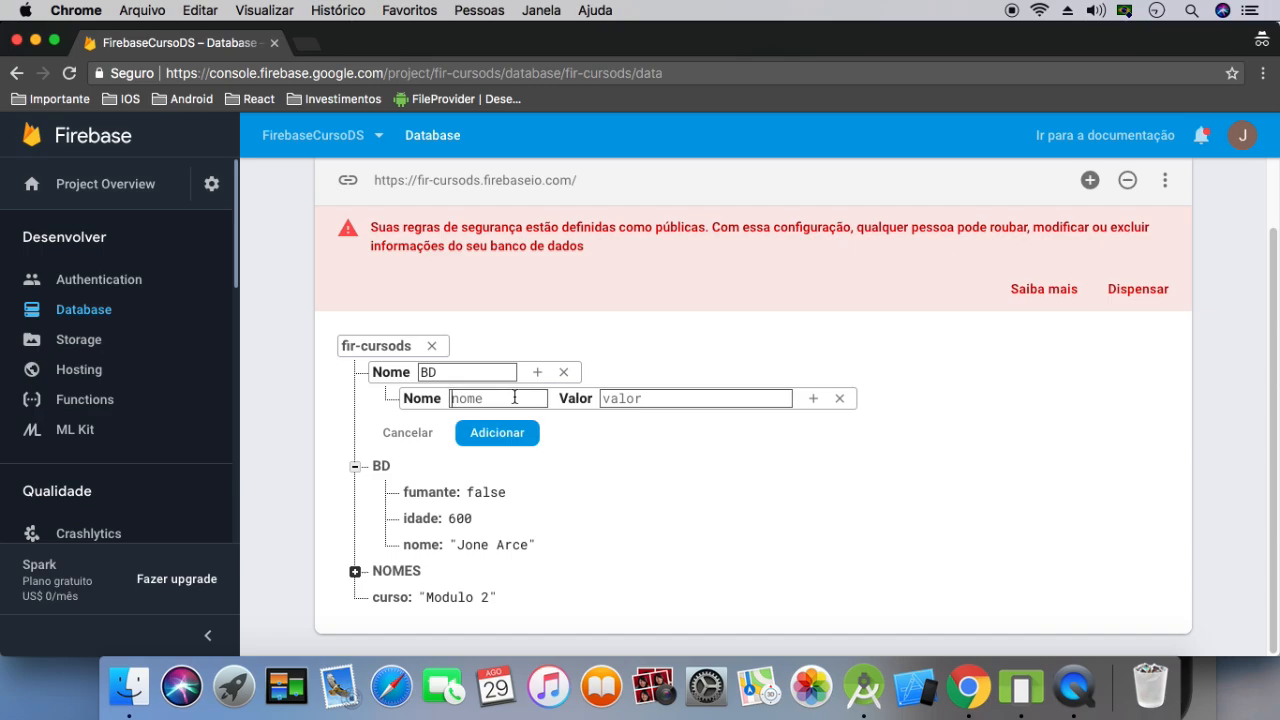
{"action": "type", "text": "nome"}
{"action": "left_click", "coordinate": [632, 397]}
{"action": "type", "text": "Franco"}
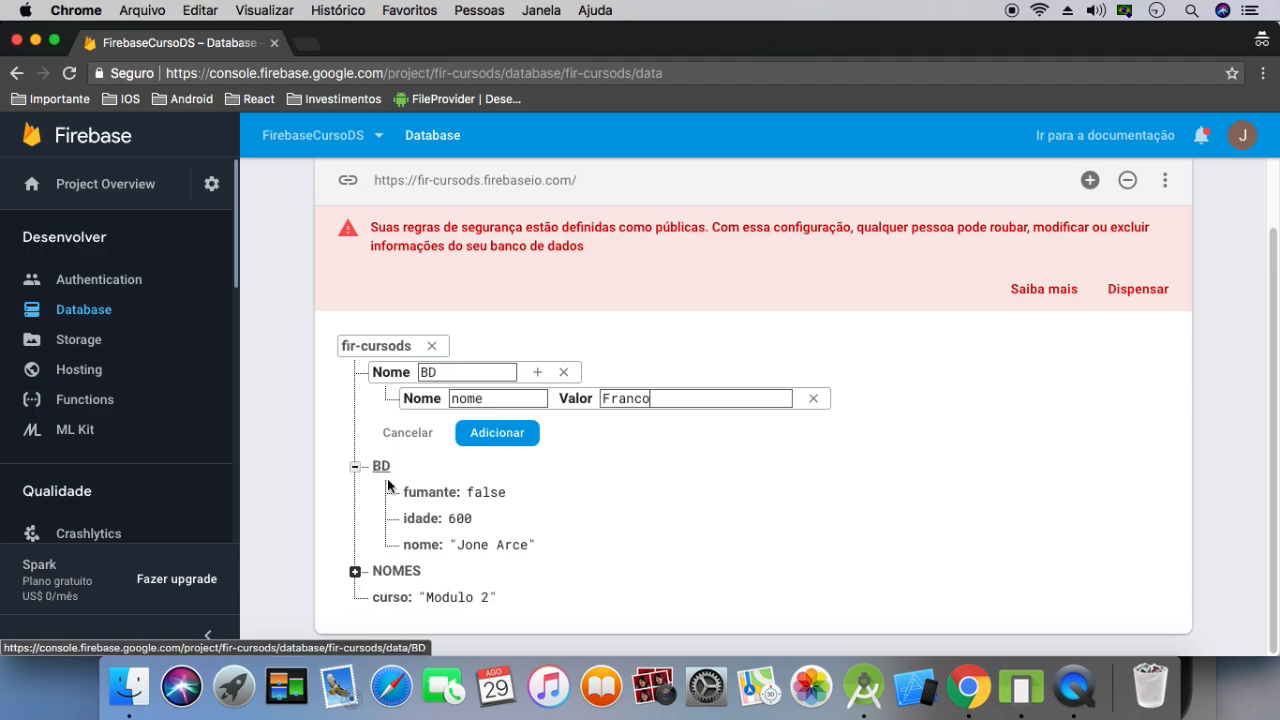
{"action": "left_click", "coordinate": [498, 434]}
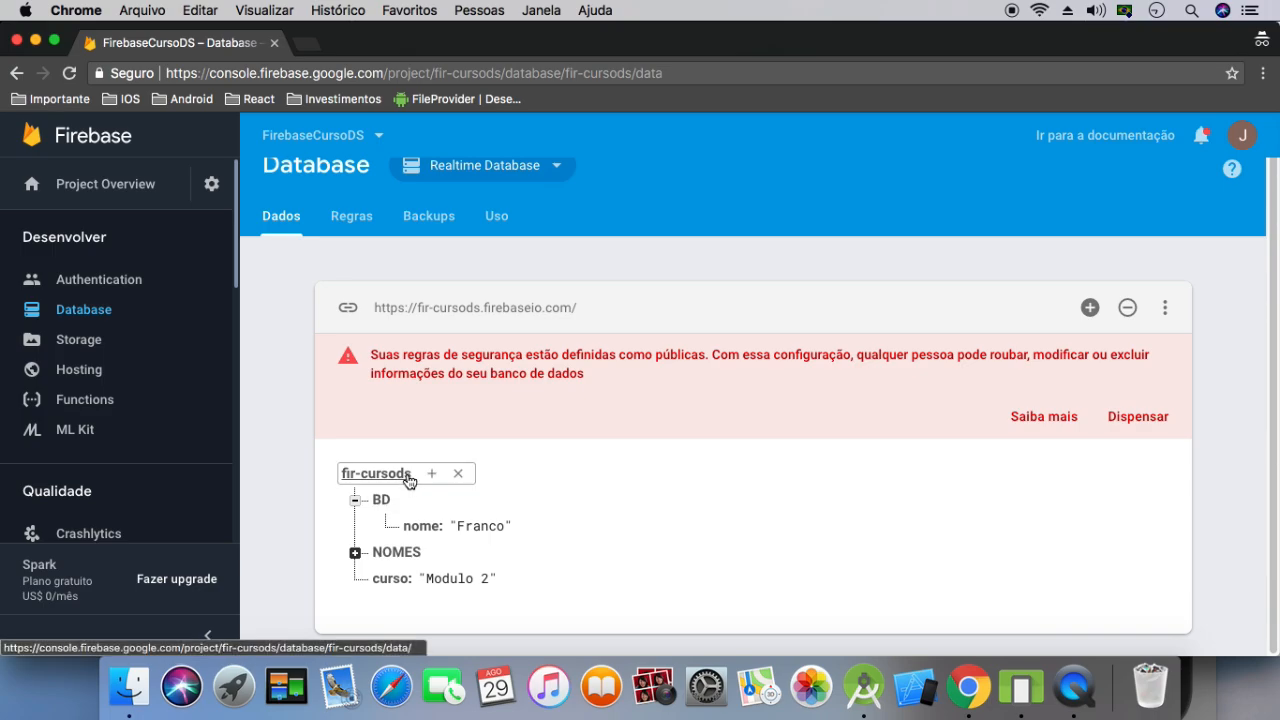
Begin another child node named SobreNome under the expanded NOMES node and open a nested entry inside it
{"action": "left_click", "coordinate": [356, 551]}
{"action": "scroll", "coordinate": [356, 551], "scroll_direction": "down", "scroll_amount": 2}
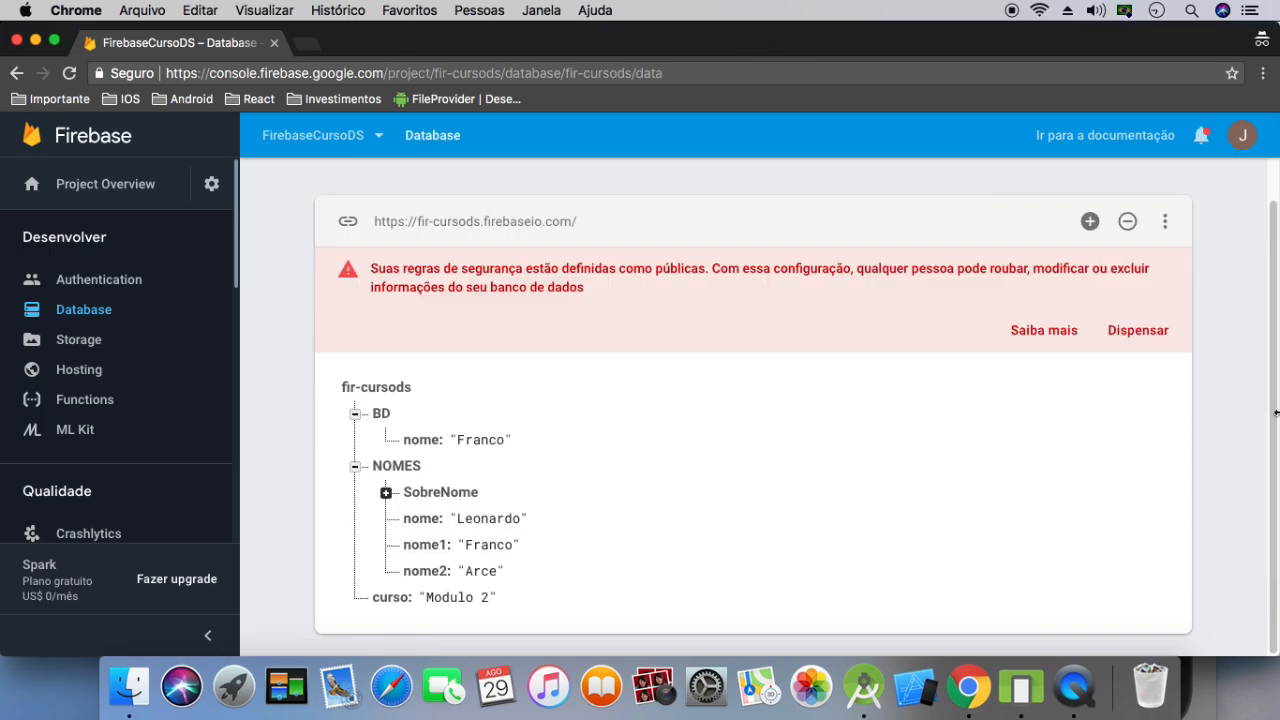
{"action": "left_click", "coordinate": [386, 492]}
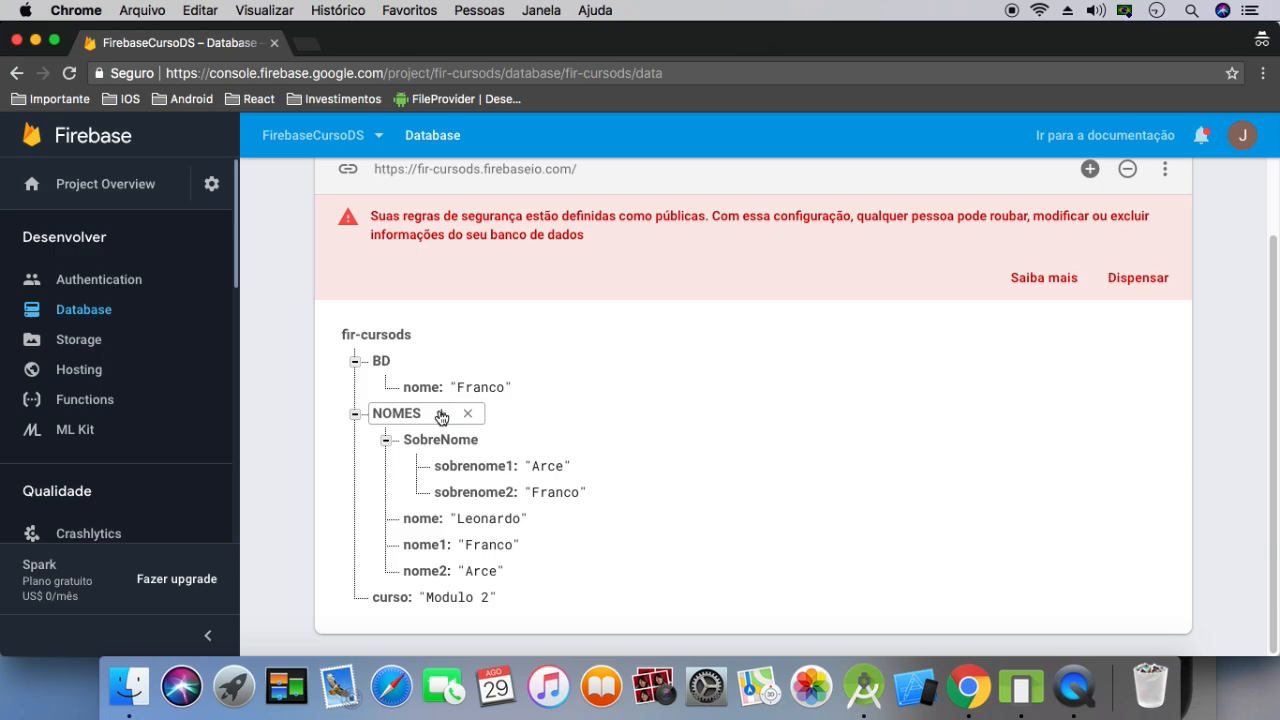
{"action": "left_click", "coordinate": [438, 414]}
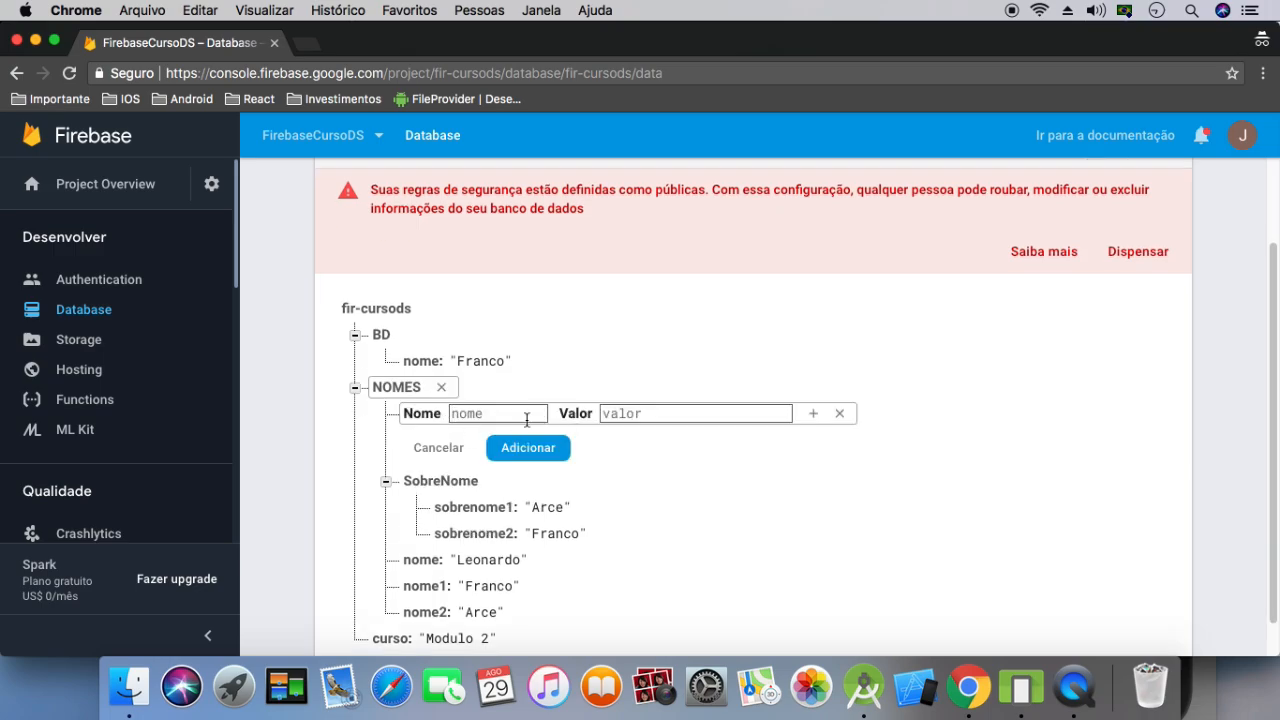
{"action": "type", "text": "sobreno"}
{"action": "key", "text": "BackSpace"}
{"action": "key", "text": "BackSpace"}
{"action": "key", "text": "BackSpace"}
{"action": "key", "text": "BackSpace"}
{"action": "key", "text": "BackSpace"}
{"action": "key", "text": "BackSpace"}
{"action": "key", "text": "BackSpace"}
{"action": "type", "text": "SobreNome"}
{"action": "left_click", "coordinate": [813, 413]}
Name the nested entry sobrenome3 with the value Ola, and save the SobreNome node to the database
{"action": "type", "text": "so"}
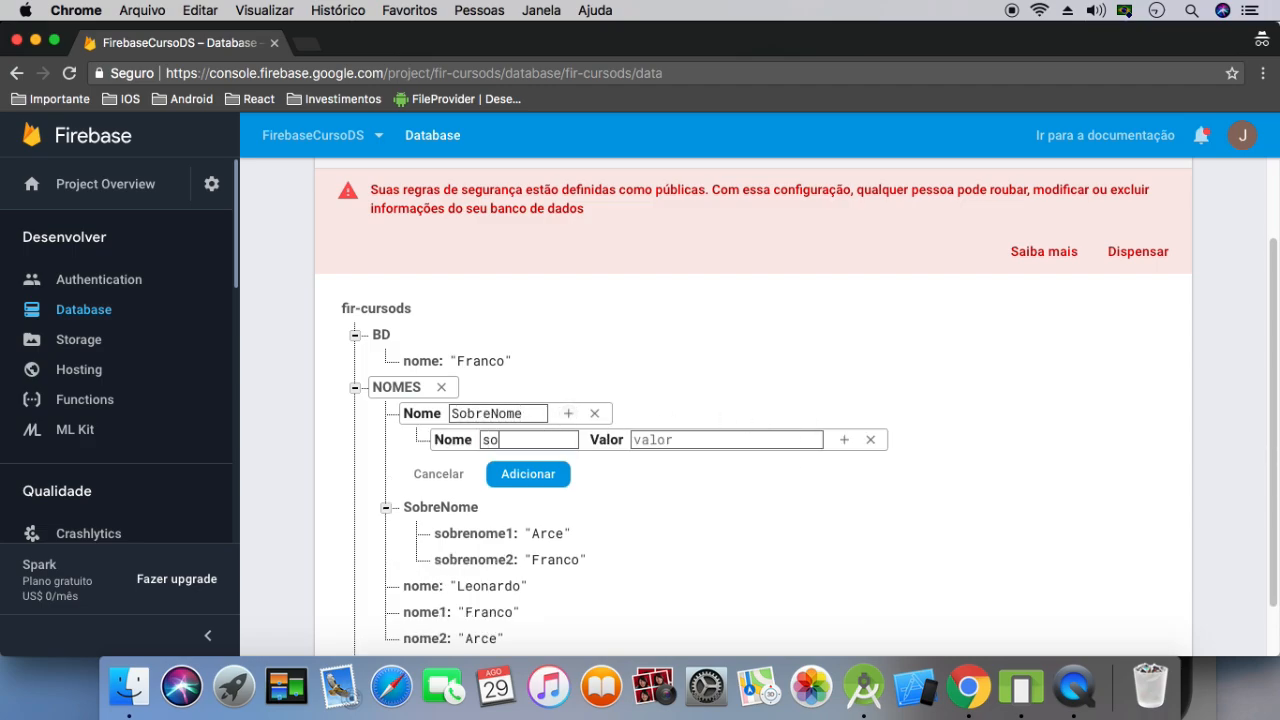
{"action": "type", "text": "brenome3"}
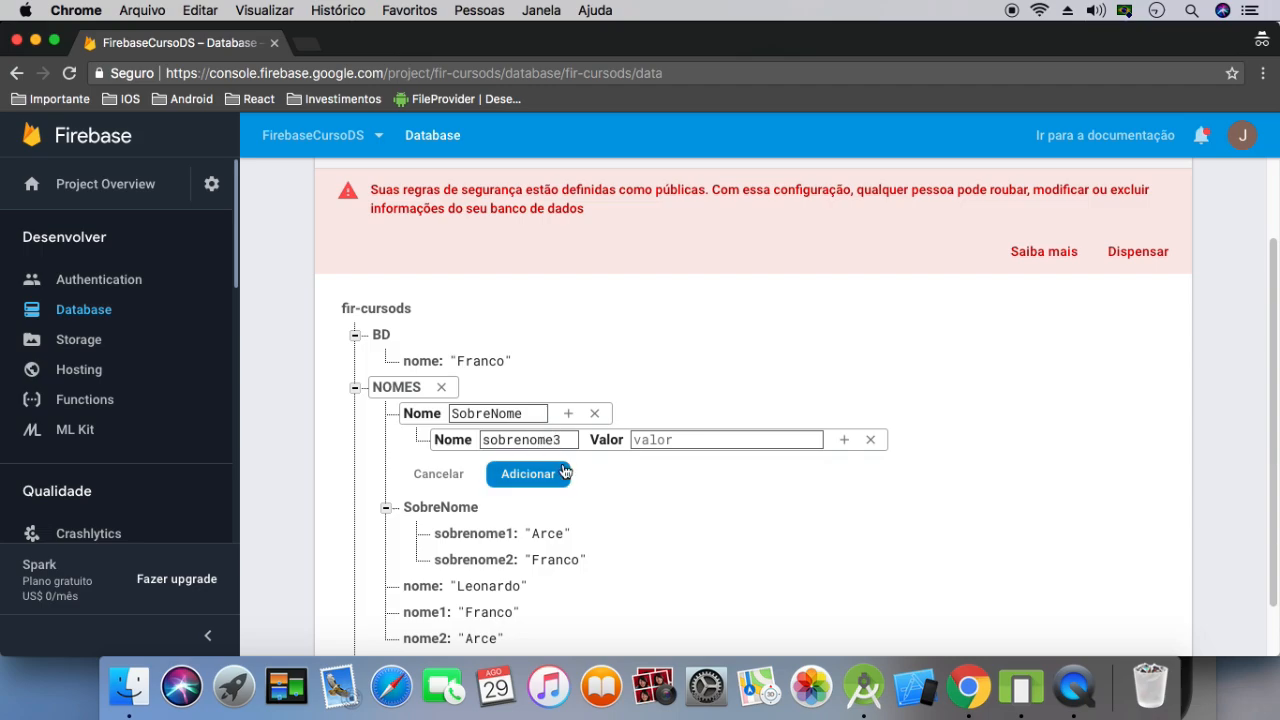
{"action": "left_click", "coordinate": [690, 441]}
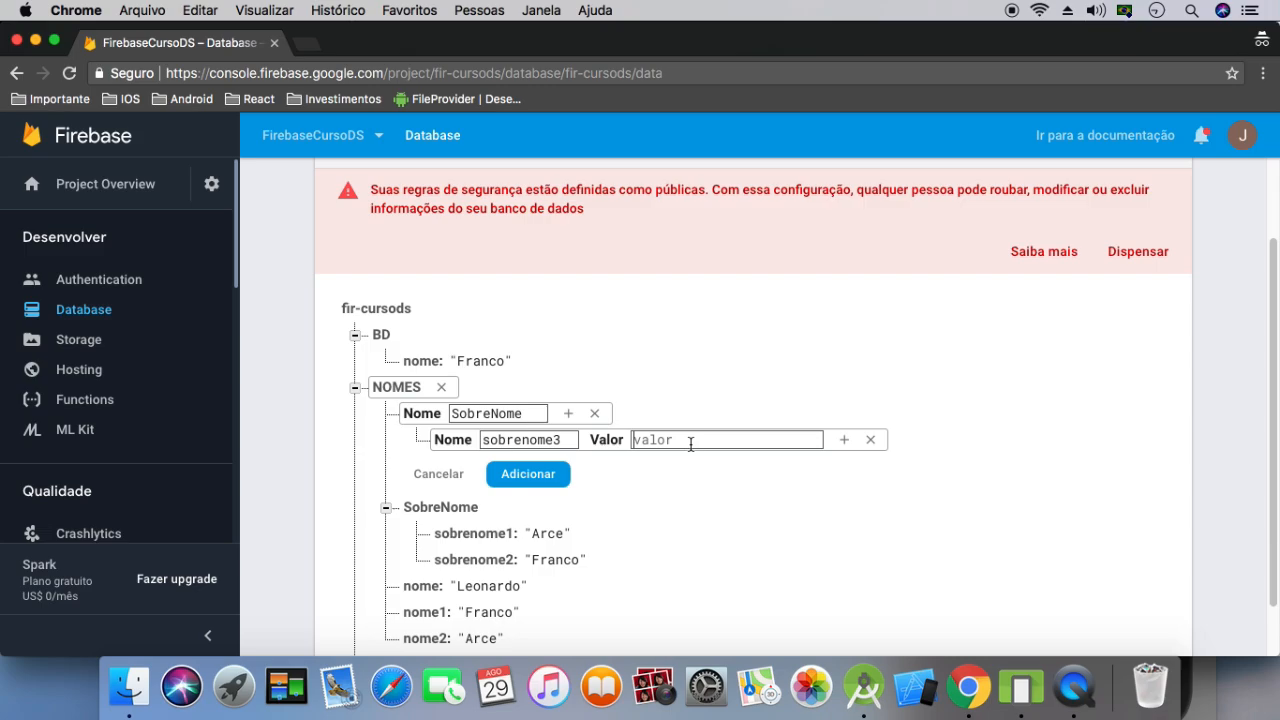
{"action": "type", "text": "Ola"}
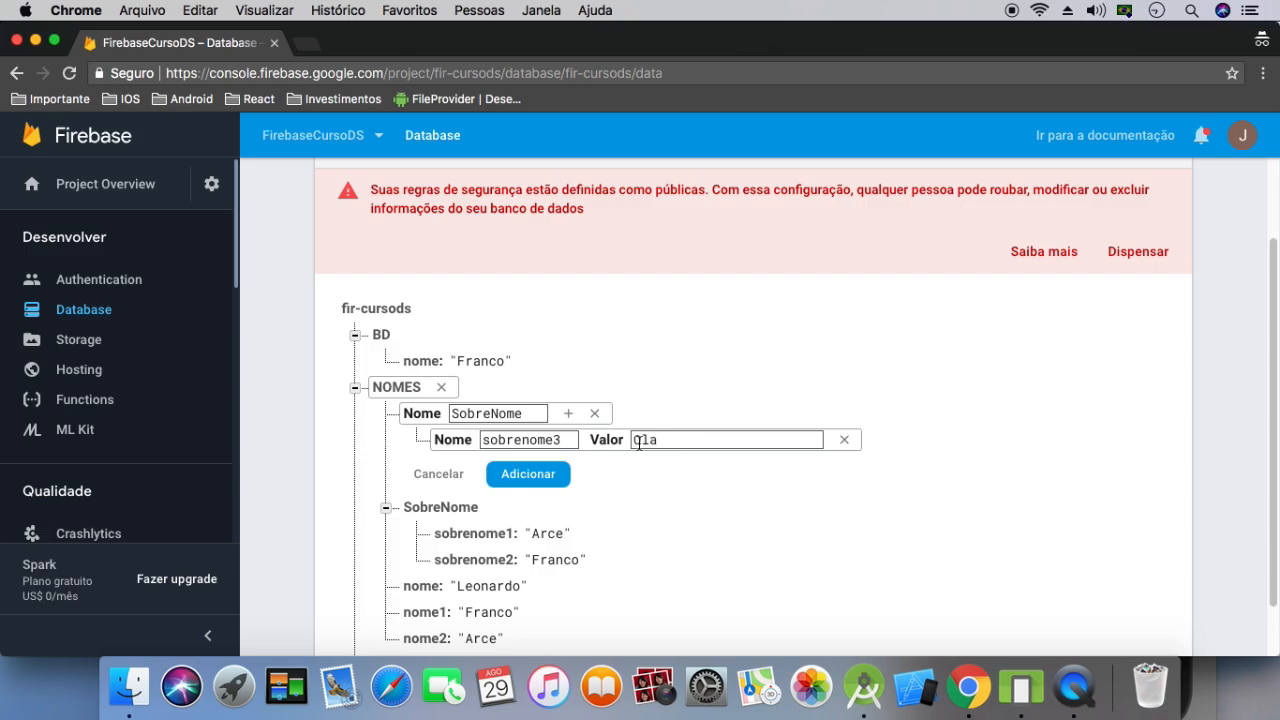
{"action": "left_click", "coordinate": [525, 478]}
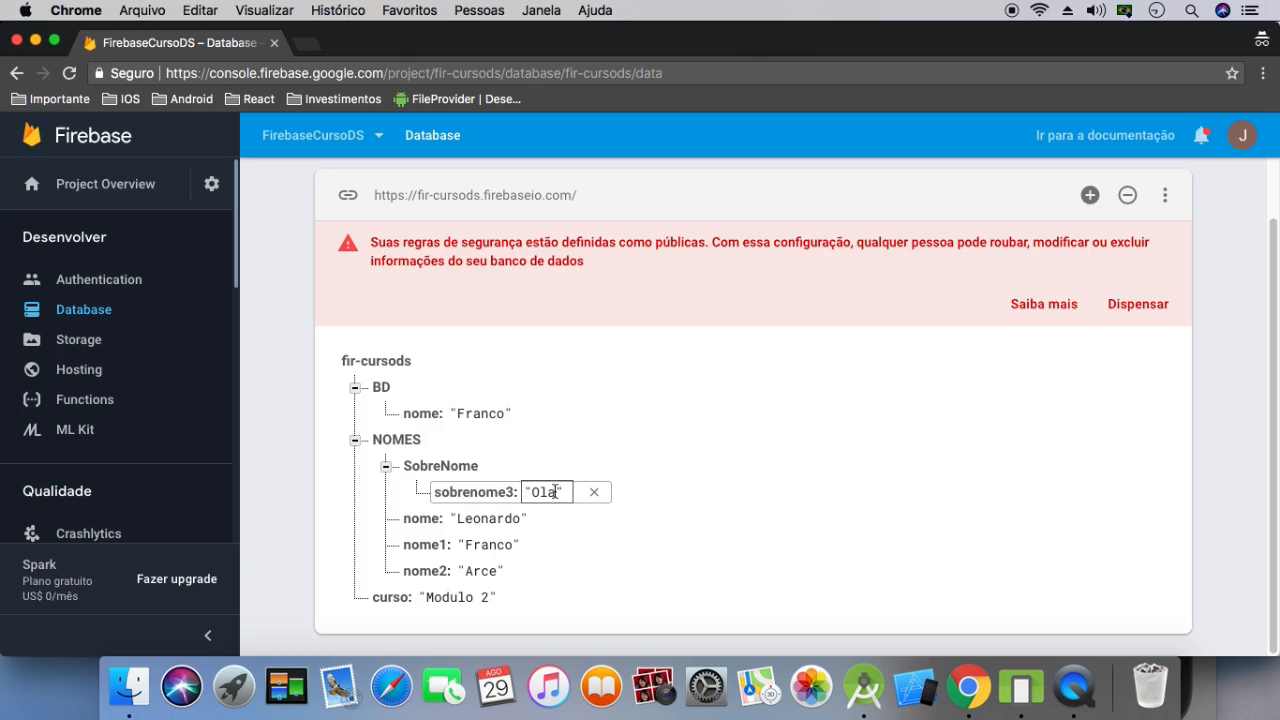
{"action": "left_click", "coordinate": [555, 491]}
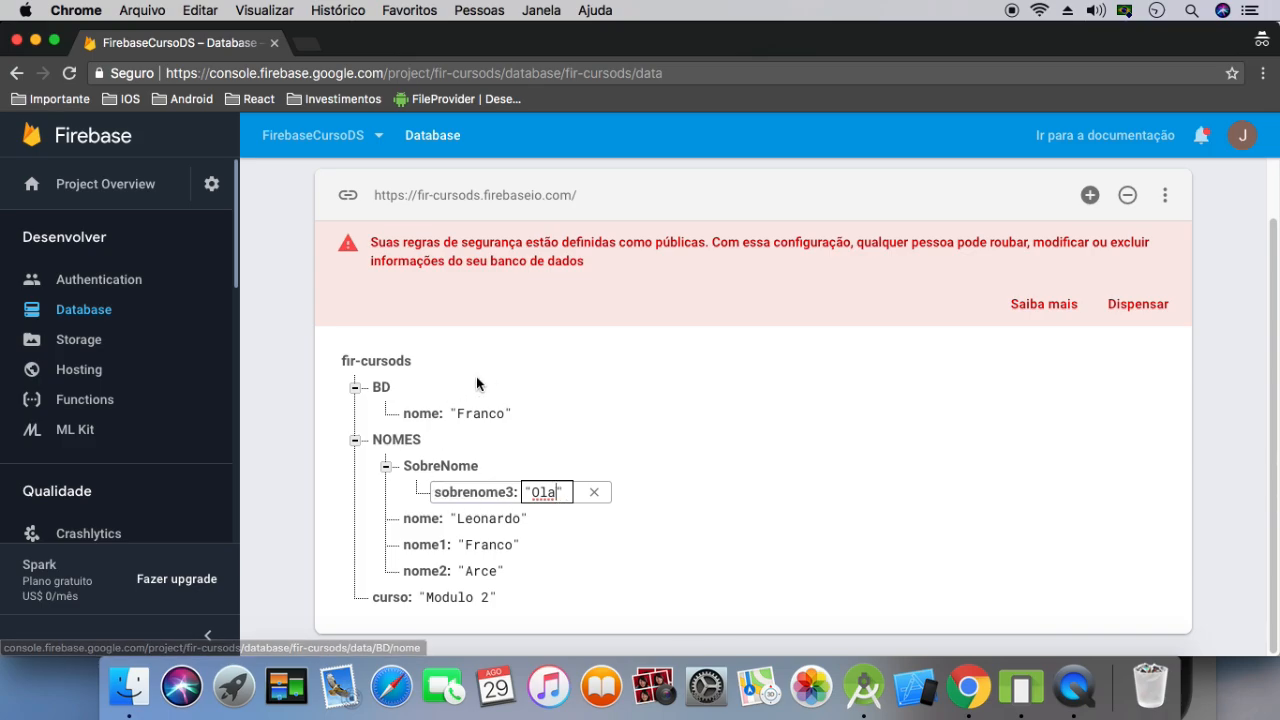
Delete the SobreNome node and the whole NOMES node from the database
{"action": "left_click", "coordinate": [387, 471]}
{"action": "mouse_move", "coordinate": [522, 494]}
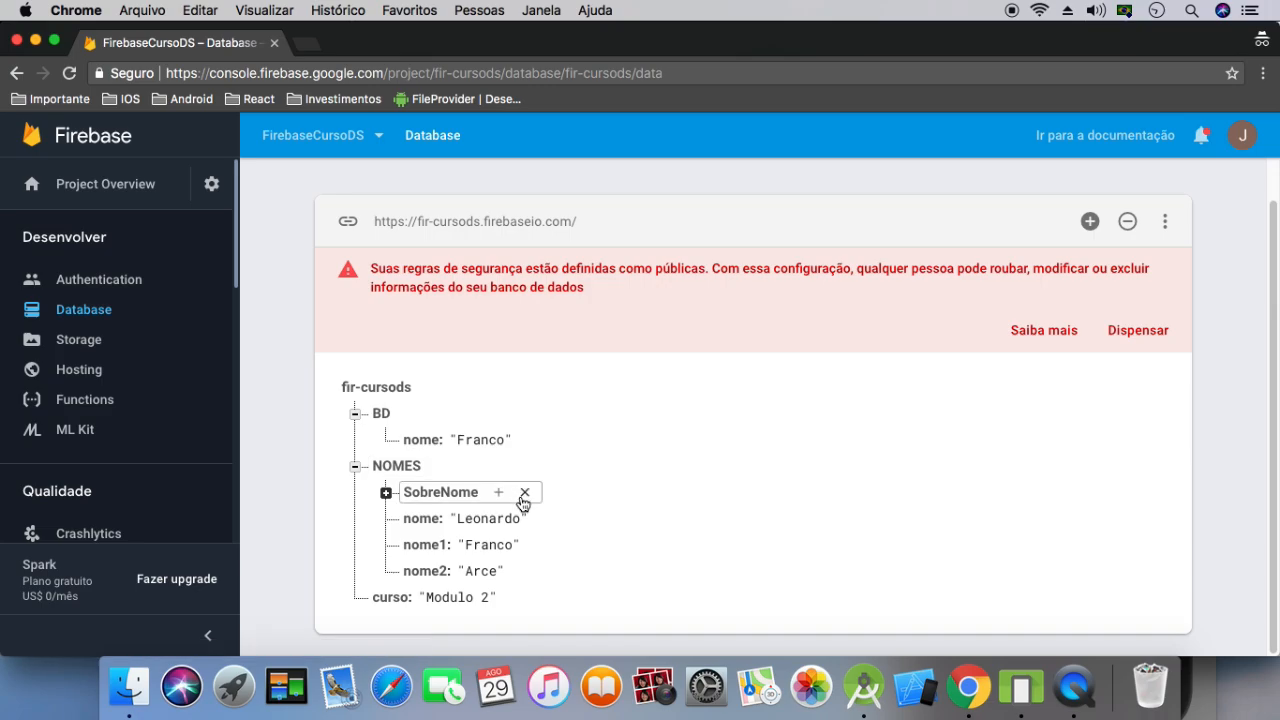
{"action": "left_click", "coordinate": [526, 494]}
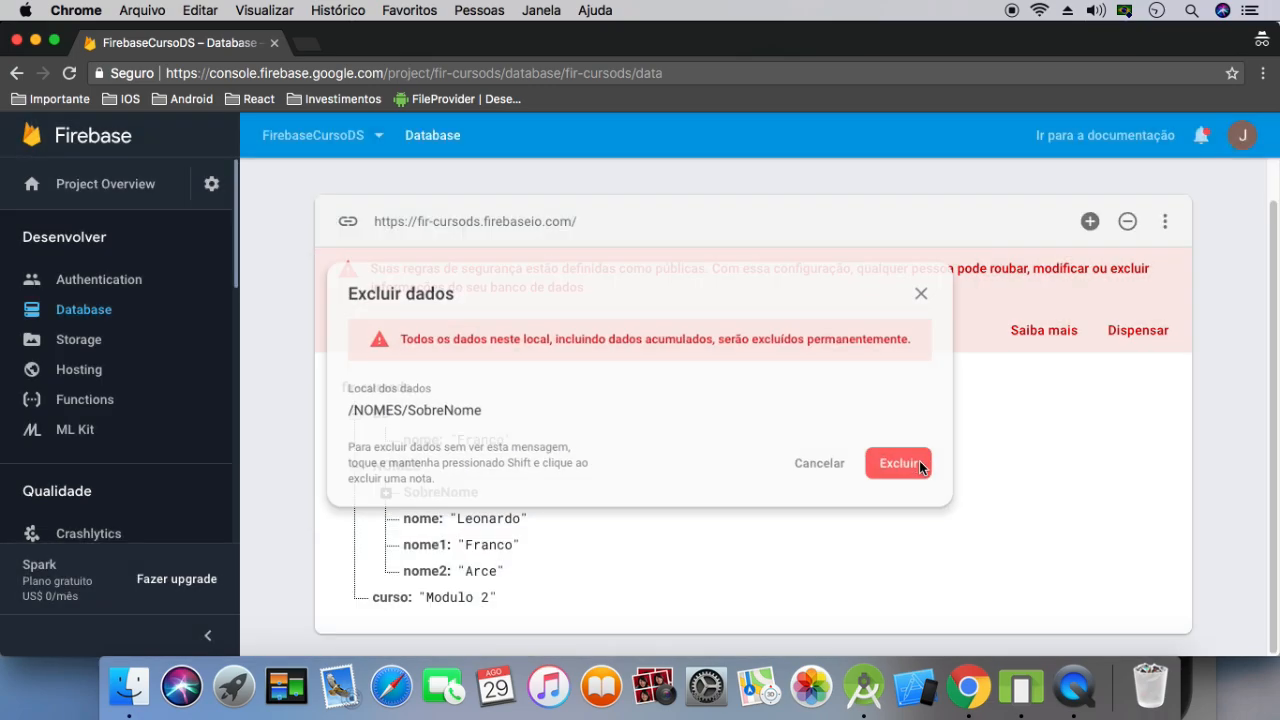
{"action": "left_click", "coordinate": [899, 463]}
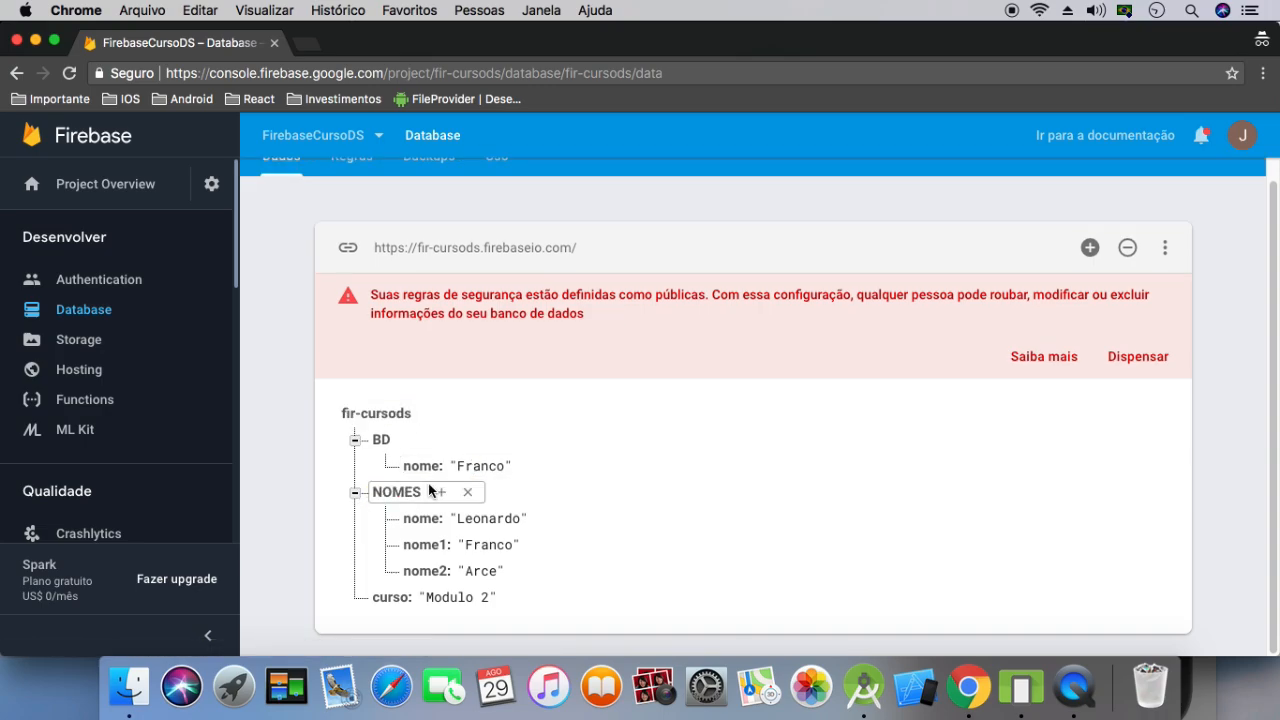
{"action": "left_click", "coordinate": [468, 492]}
{"action": "left_click", "coordinate": [912, 470]}
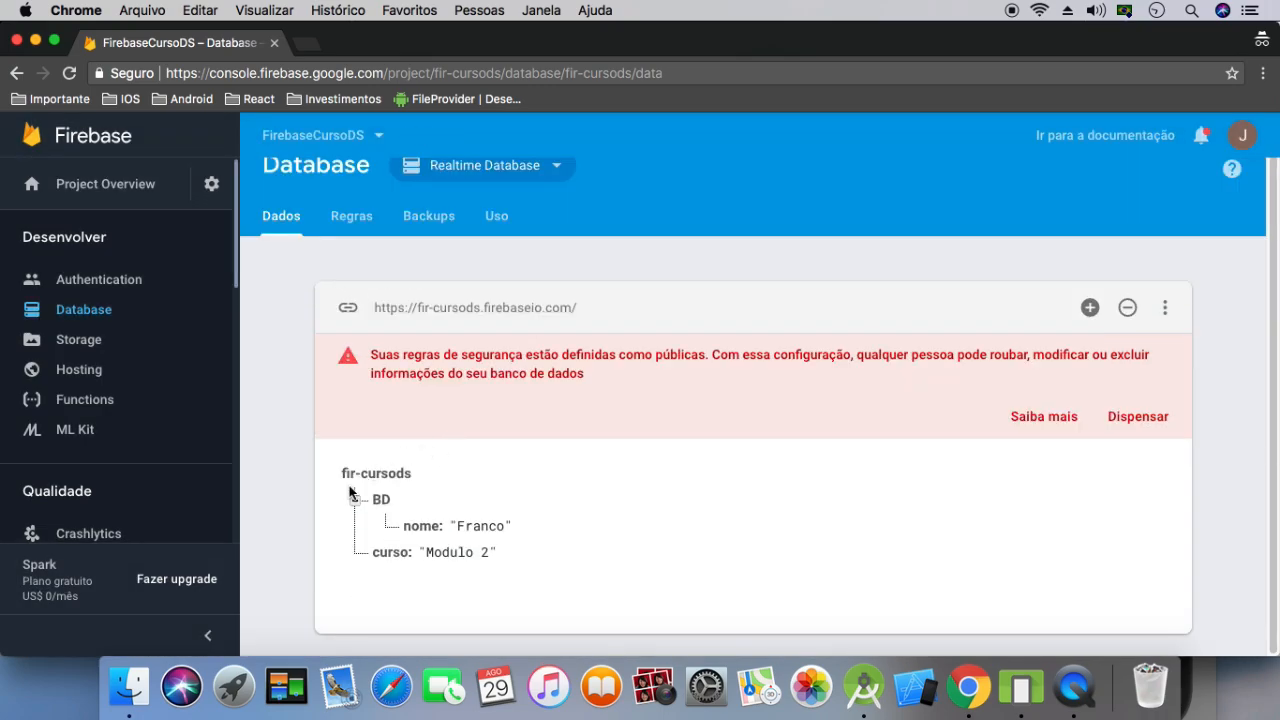
Delete the curso entry and the whole BD node from the database
{"action": "left_click", "coordinate": [518, 552]}
{"action": "left_click", "coordinate": [893, 462]}
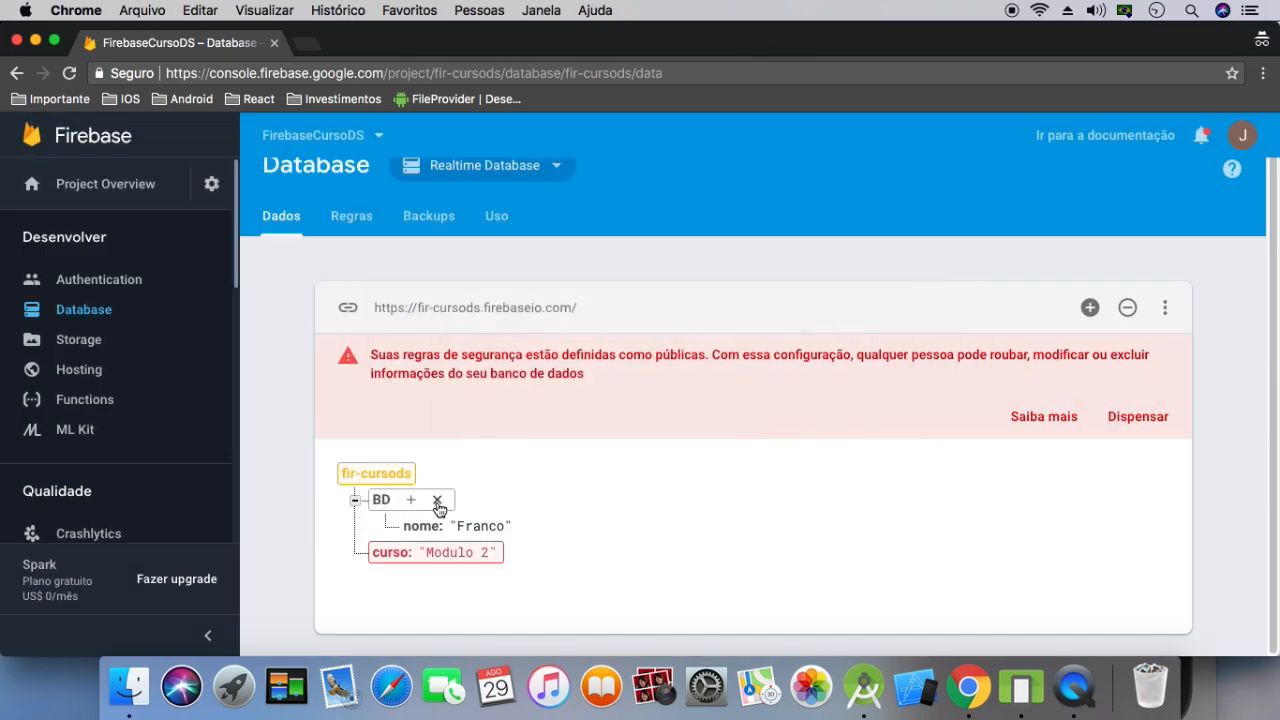
{"action": "left_click", "coordinate": [437, 500]}
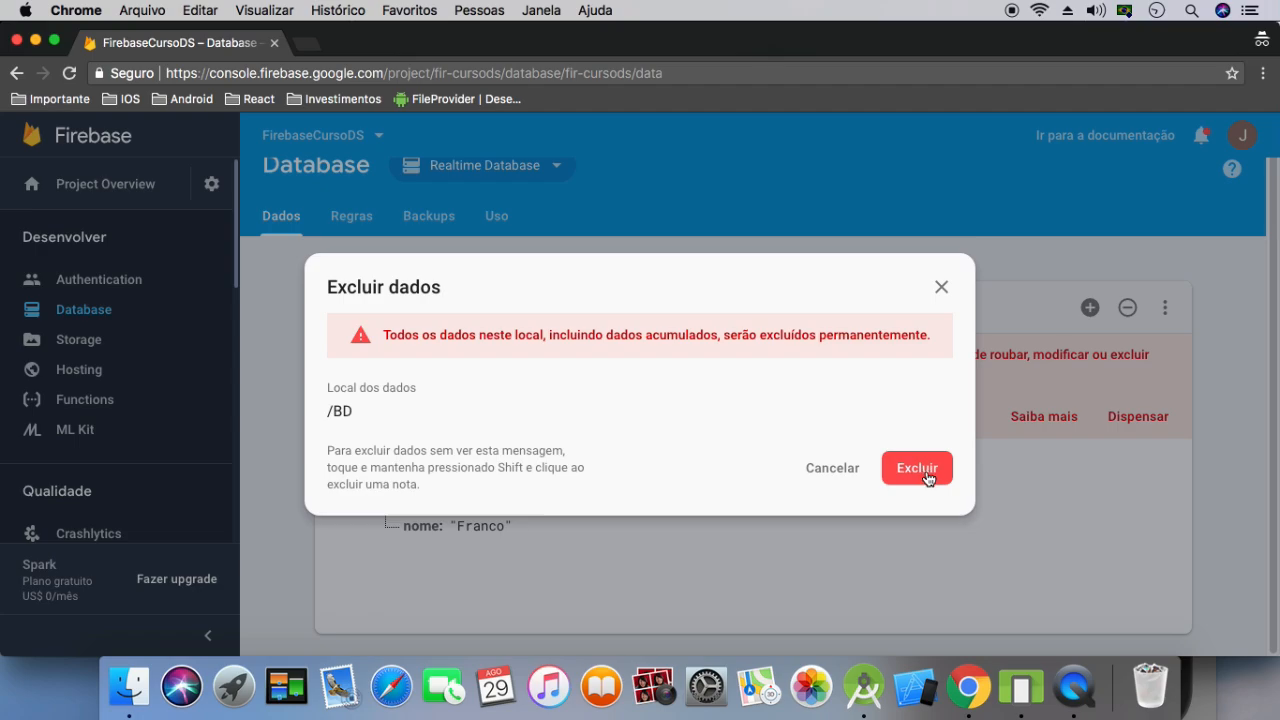
{"action": "left_click", "coordinate": [922, 471]}
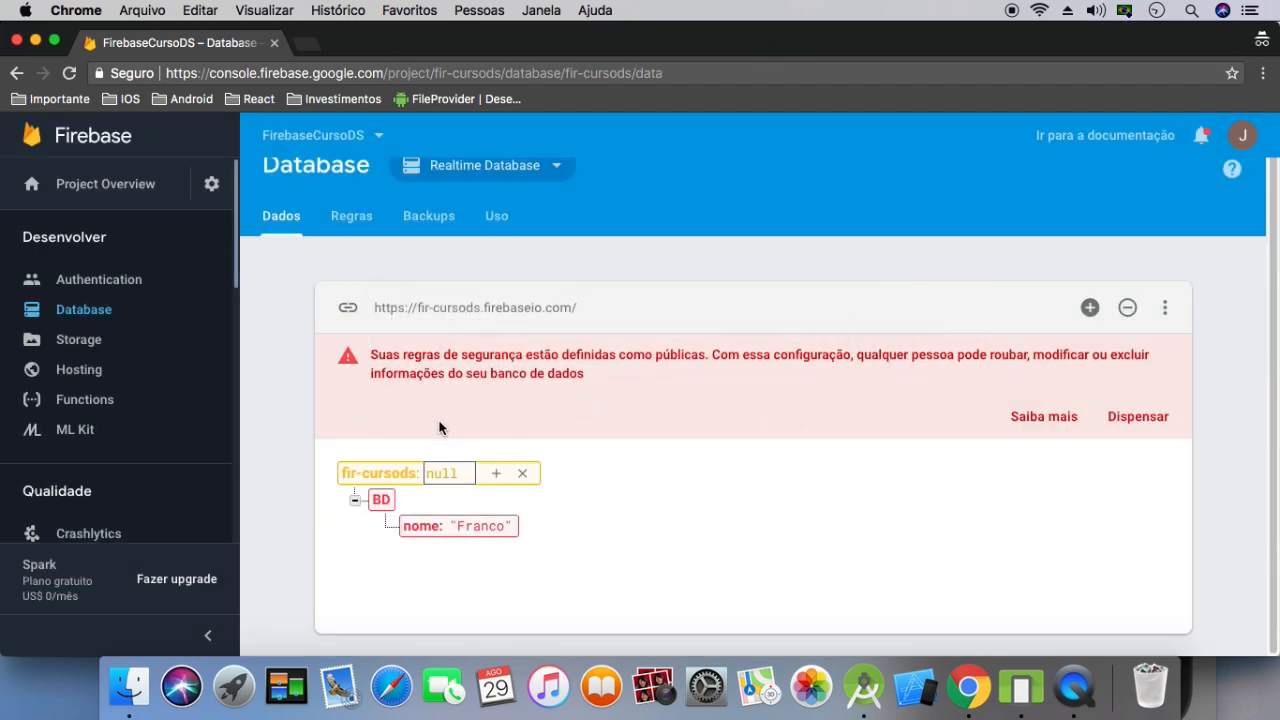
Begin a new BD node at the database root containing a Gerentes node with a child node named 0
{"action": "left_click", "coordinate": [498, 476]}
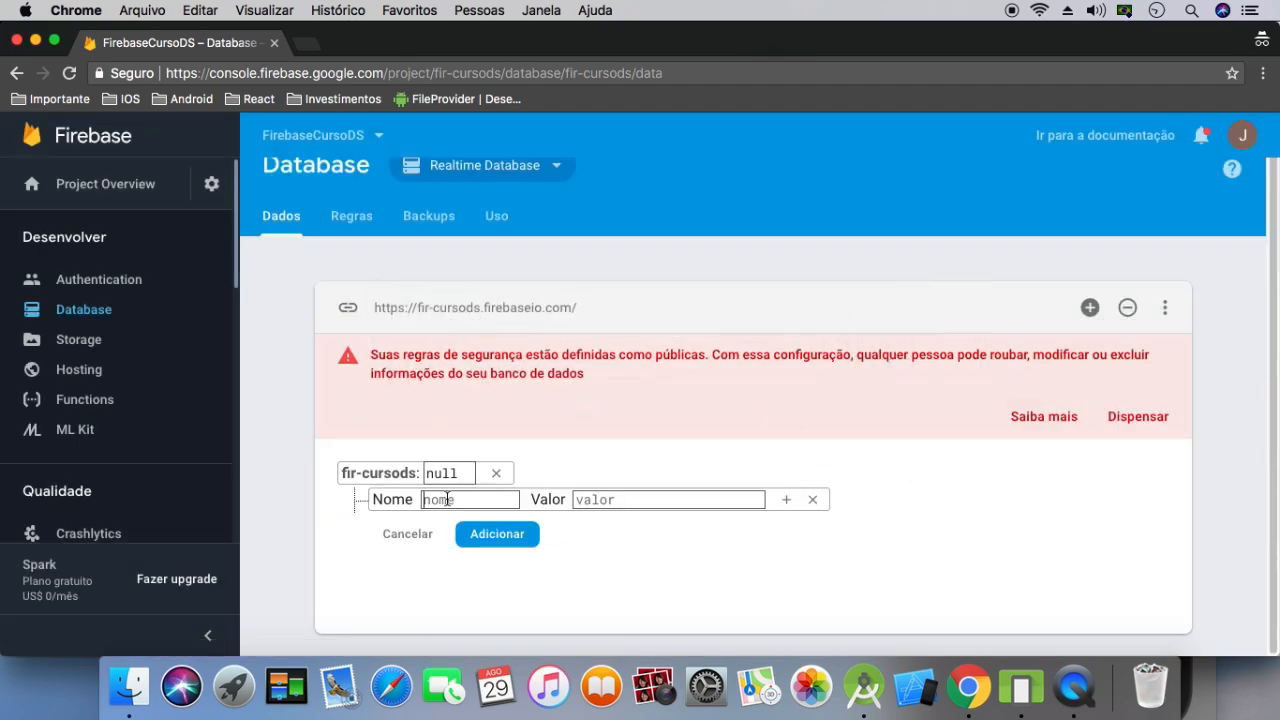
{"action": "type", "text": "BD"}
{"action": "left_click", "coordinate": [787, 501]}
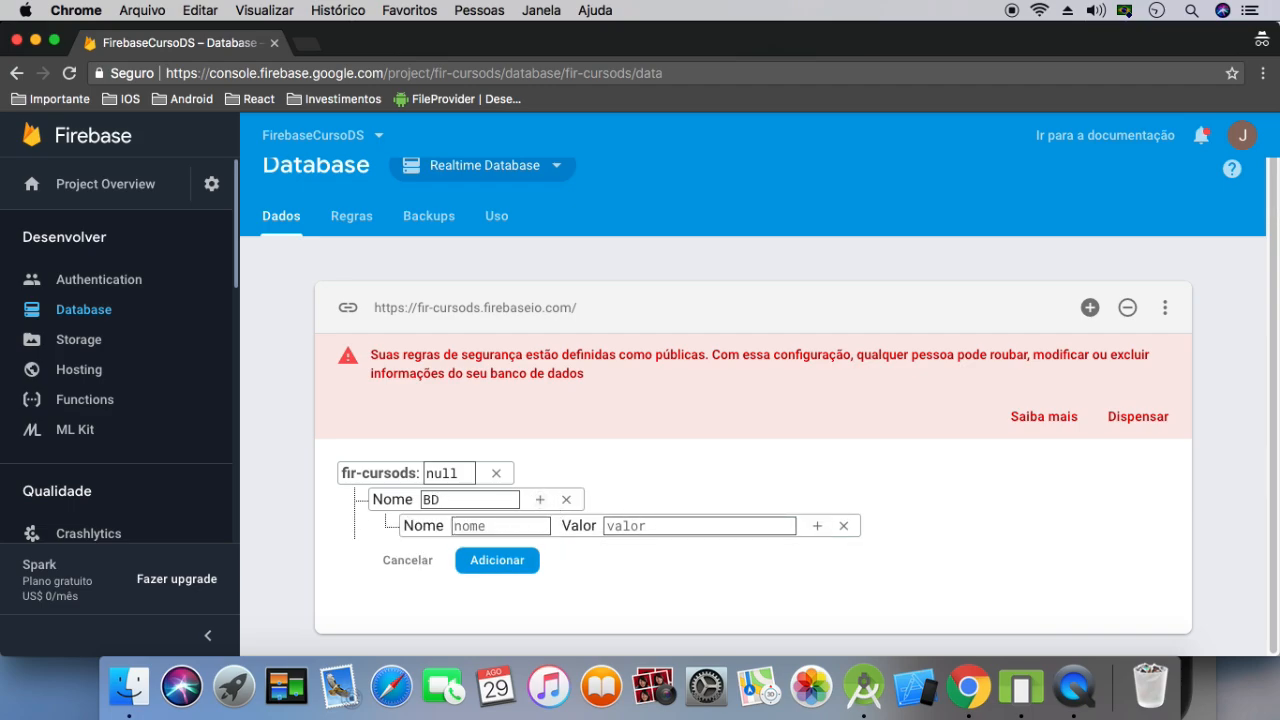
{"action": "type", "text": "Genr"}
{"action": "key", "text": "BackSpace"}
{"action": "key", "text": "BackSpace"}
{"action": "key", "text": "BackSpace"}
{"action": "type", "text": "rentes"}
{"action": "left_click", "coordinate": [817, 526]}
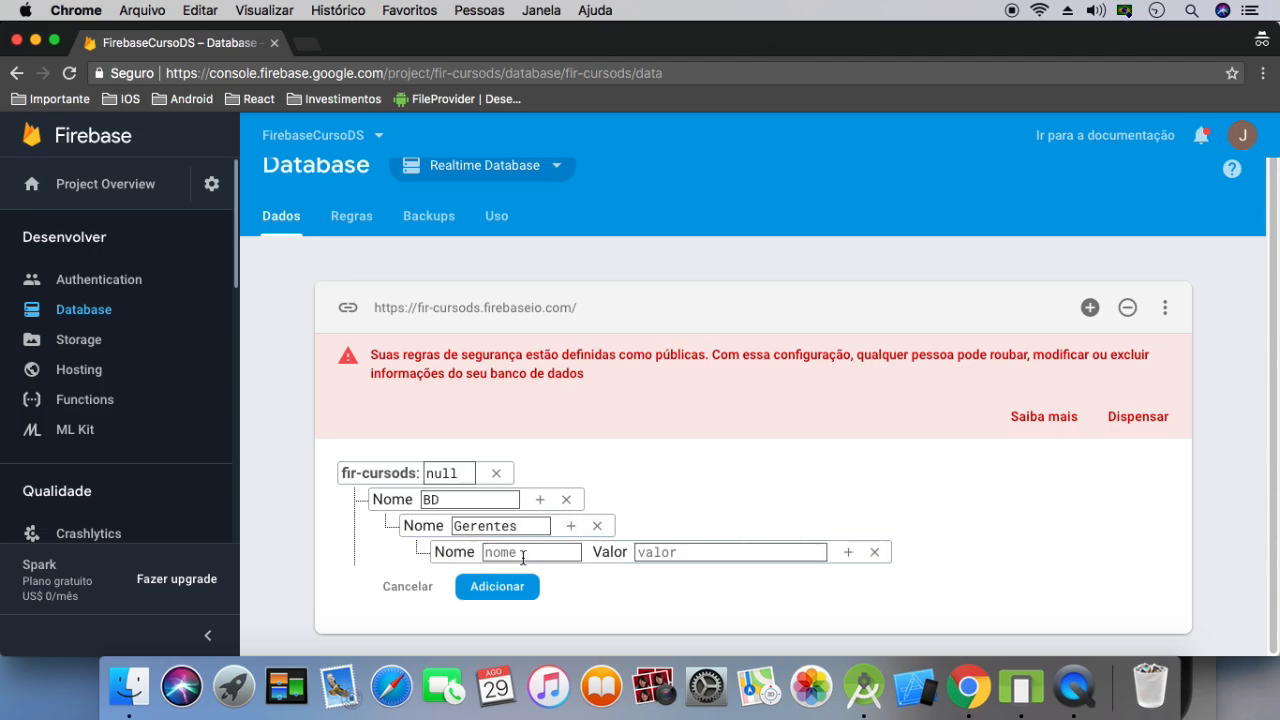
{"action": "type", "text": "0"}
{"action": "left_click", "coordinate": [848, 552]}
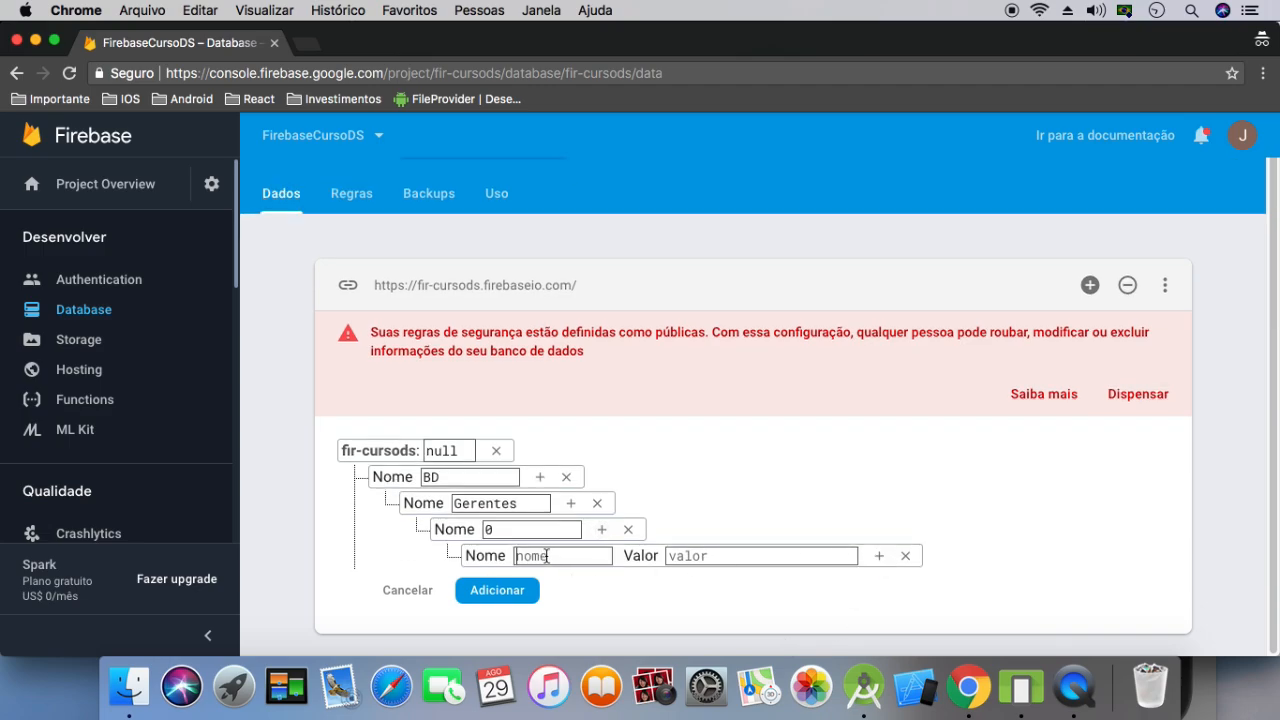
Fill node 0 with a nome entry holding the manager's full name and an idade entry of 28
{"action": "type", "text": "nome"}
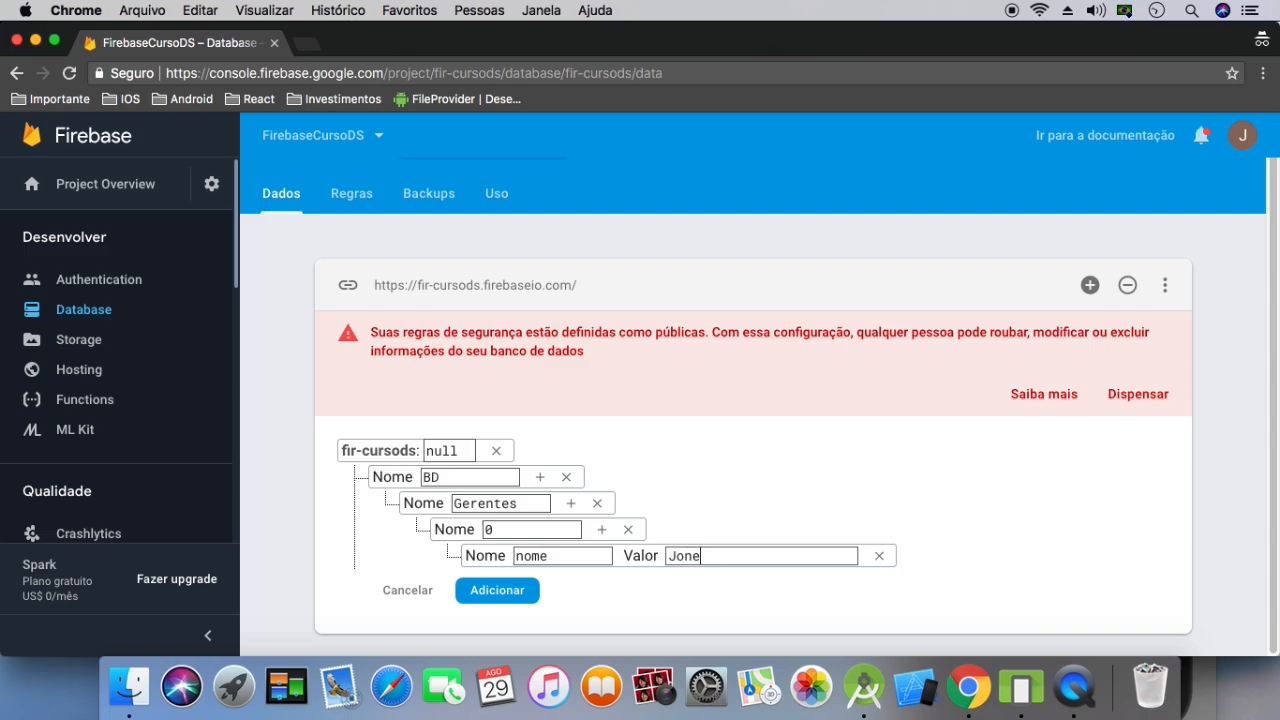
{"action": "left_click", "coordinate": [601, 529]}
{"action": "type", "text": "idade"}
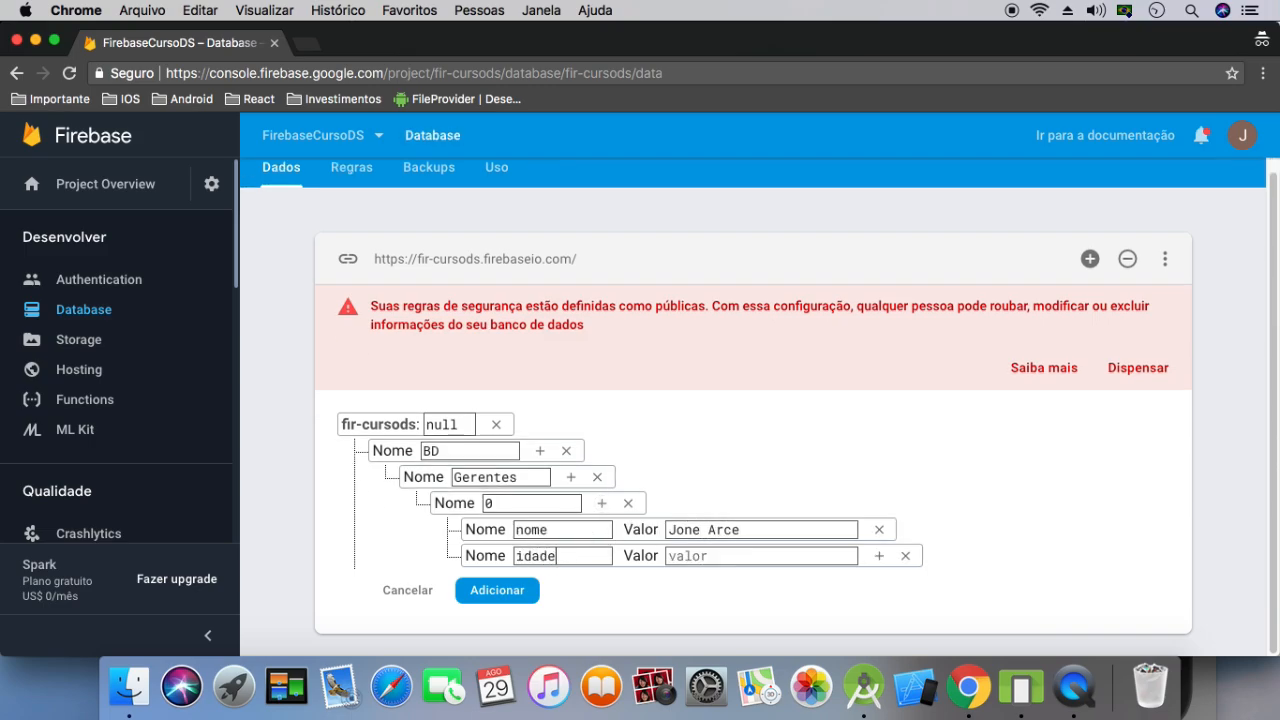
{"action": "left_click", "coordinate": [730, 556]}
{"action": "type", "text": "28"}
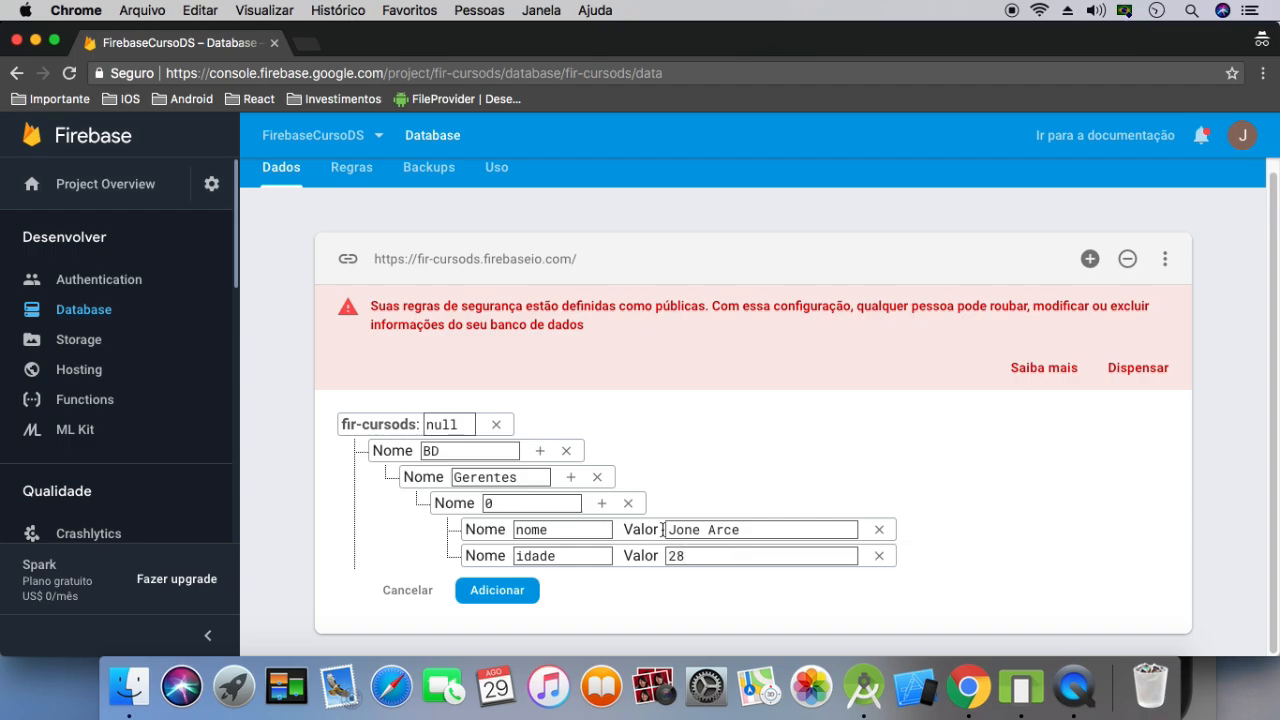
Add a fumante entry with the value false to node 0 and save the BD structure to the database
{"action": "left_click", "coordinate": [601, 503]}
{"action": "type", "text": "fumante"}
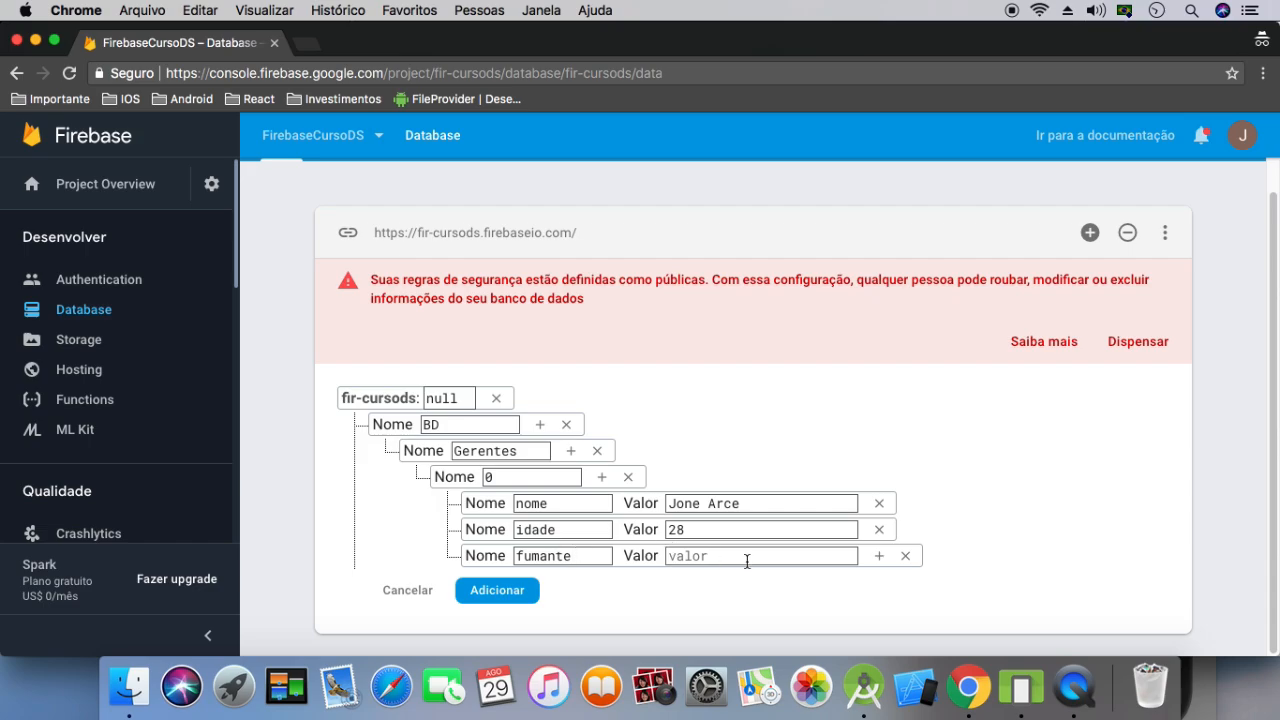
{"action": "type", "text": "false"}
{"action": "left_click", "coordinate": [497, 592]}
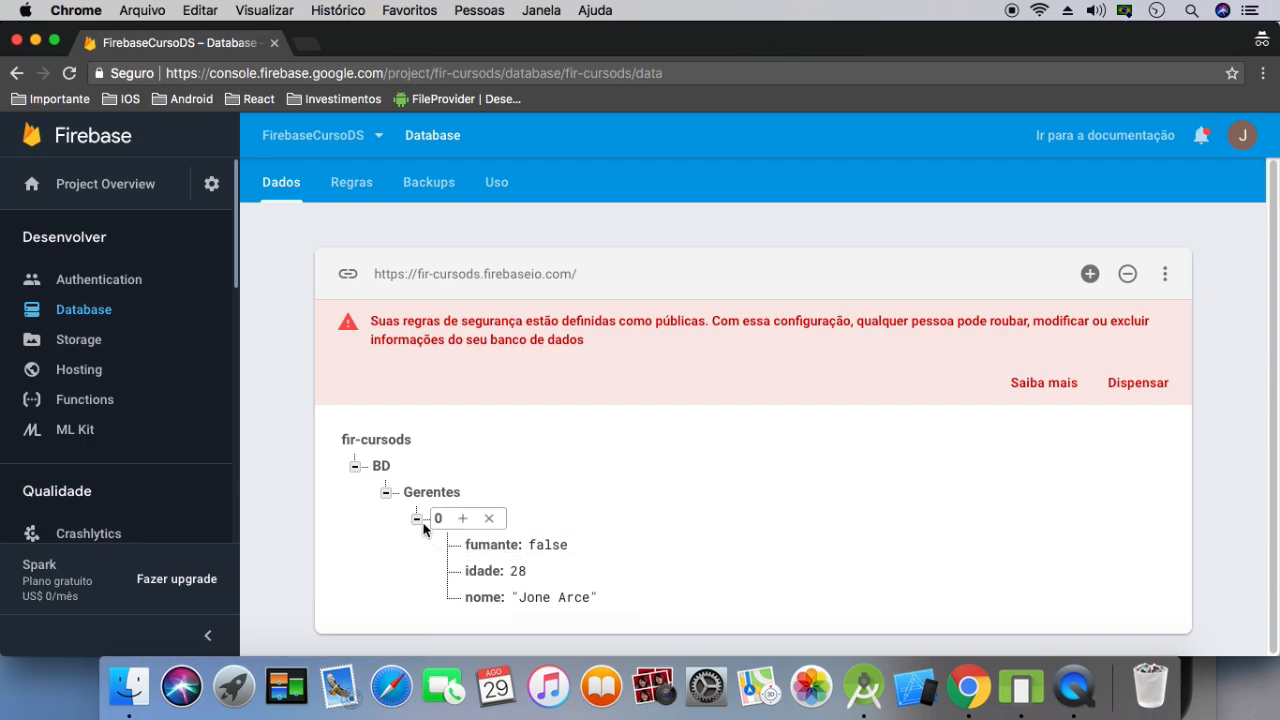
Begin a child node named 1 under Gerentes, with a nome entry holding the second manager's first name
{"action": "left_click", "coordinate": [483, 495]}
{"action": "type", "text": "1"}
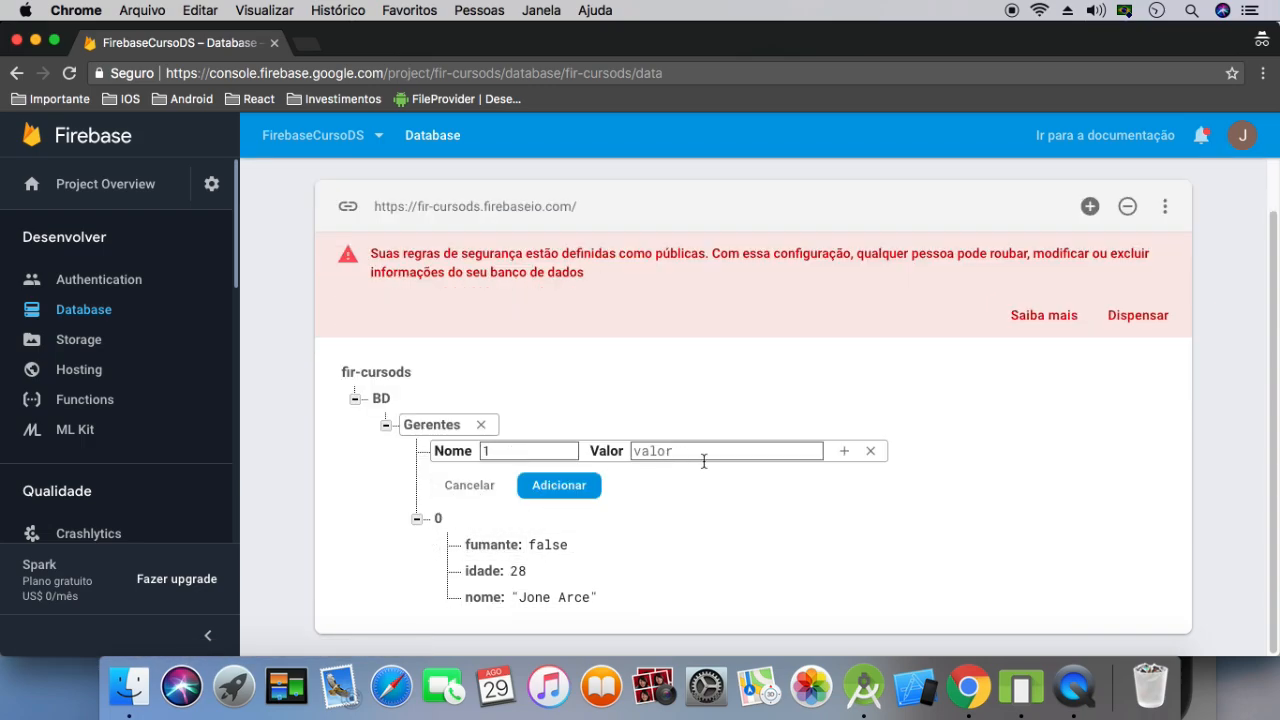
{"action": "left_click", "coordinate": [843, 453]}
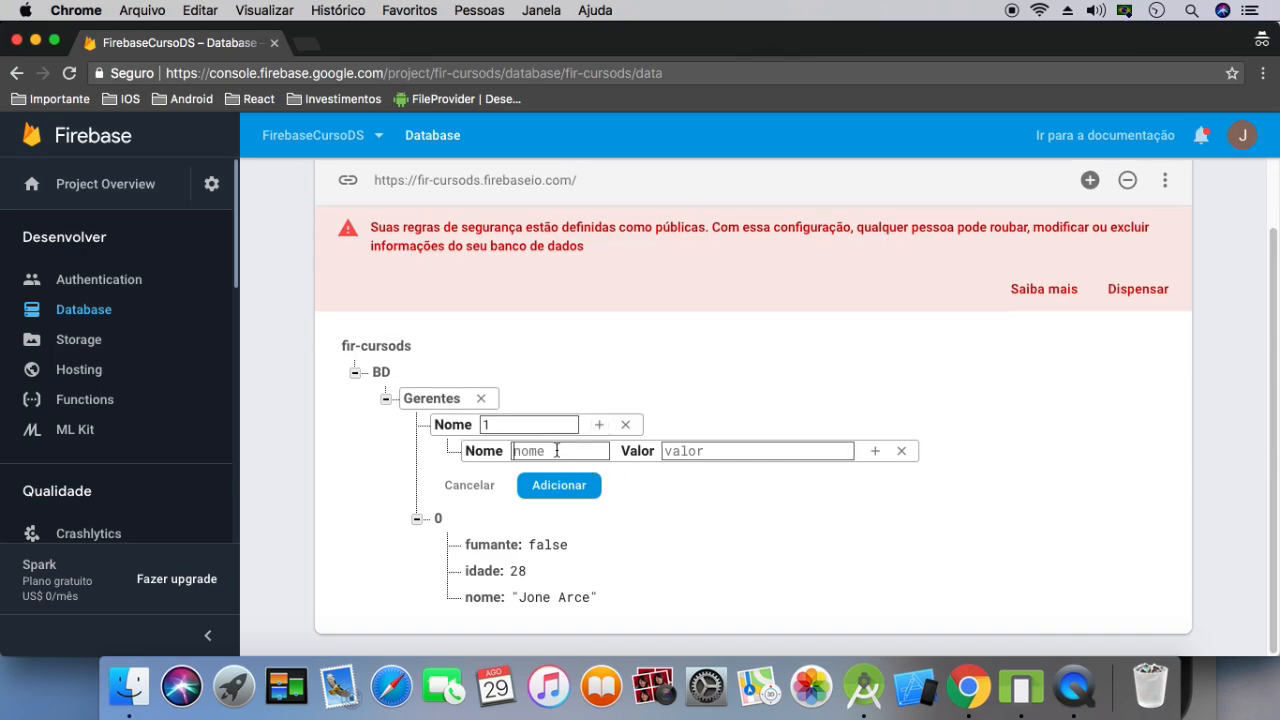
{"action": "type", "text": "nomeLeonardo"}
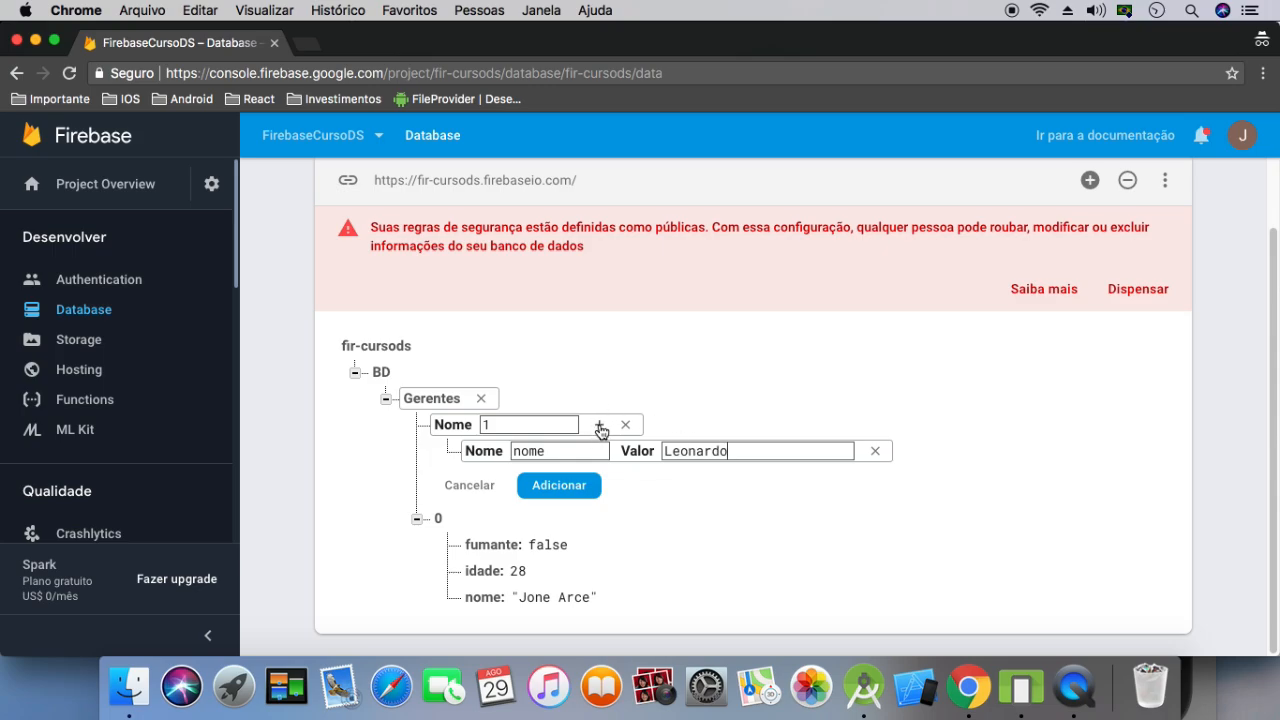
Add idade 33 and fumante false to node 1 and save it to the database
{"action": "left_click", "coordinate": [599, 424]}
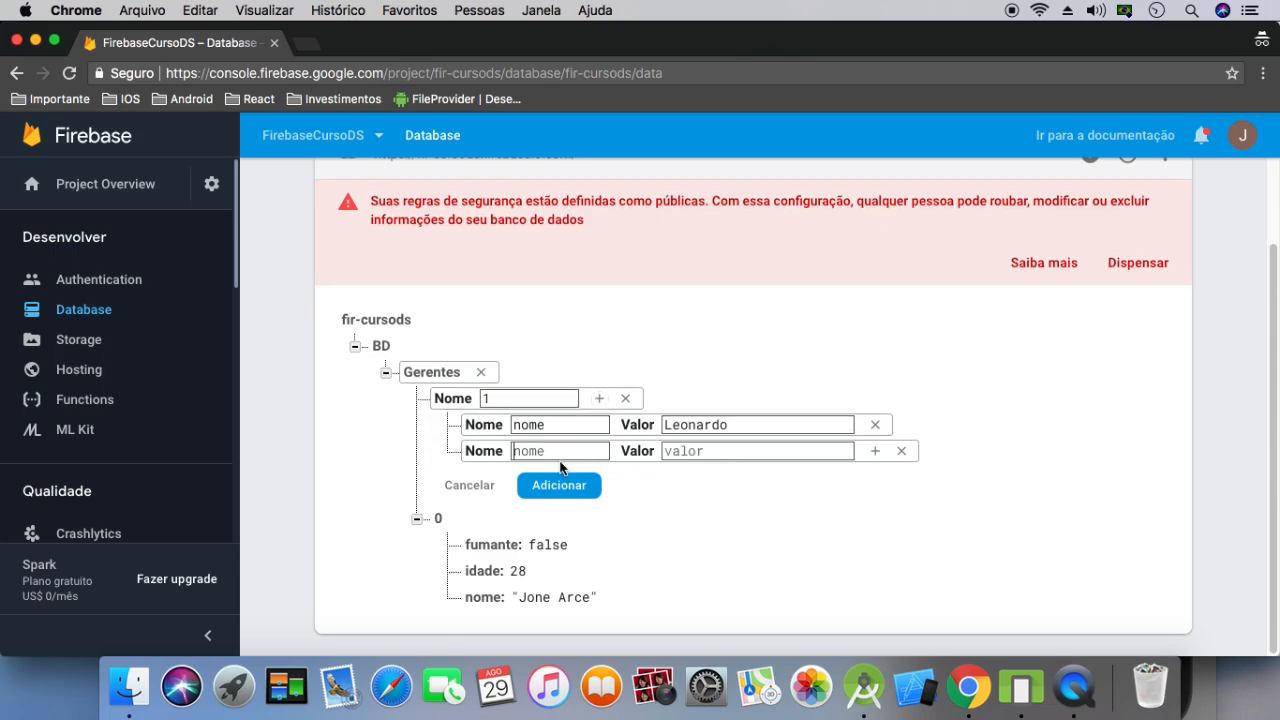
{"action": "type", "text": "idade"}
{"action": "left_click", "coordinate": [706, 451]}
{"action": "type", "text": "33"}
{"action": "left_click", "coordinate": [599, 399]}
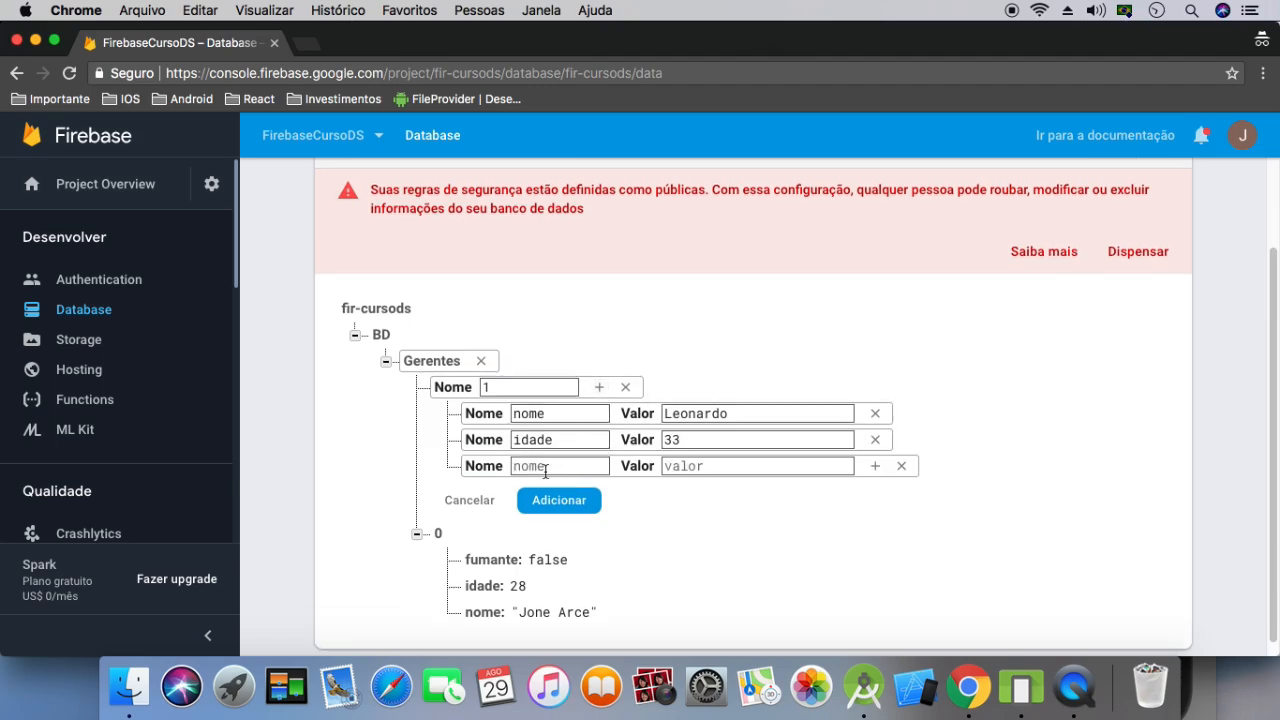
{"action": "type", "text": "fum"}
{"action": "type", "text": "f"}
{"action": "left_click", "coordinate": [559, 500]}
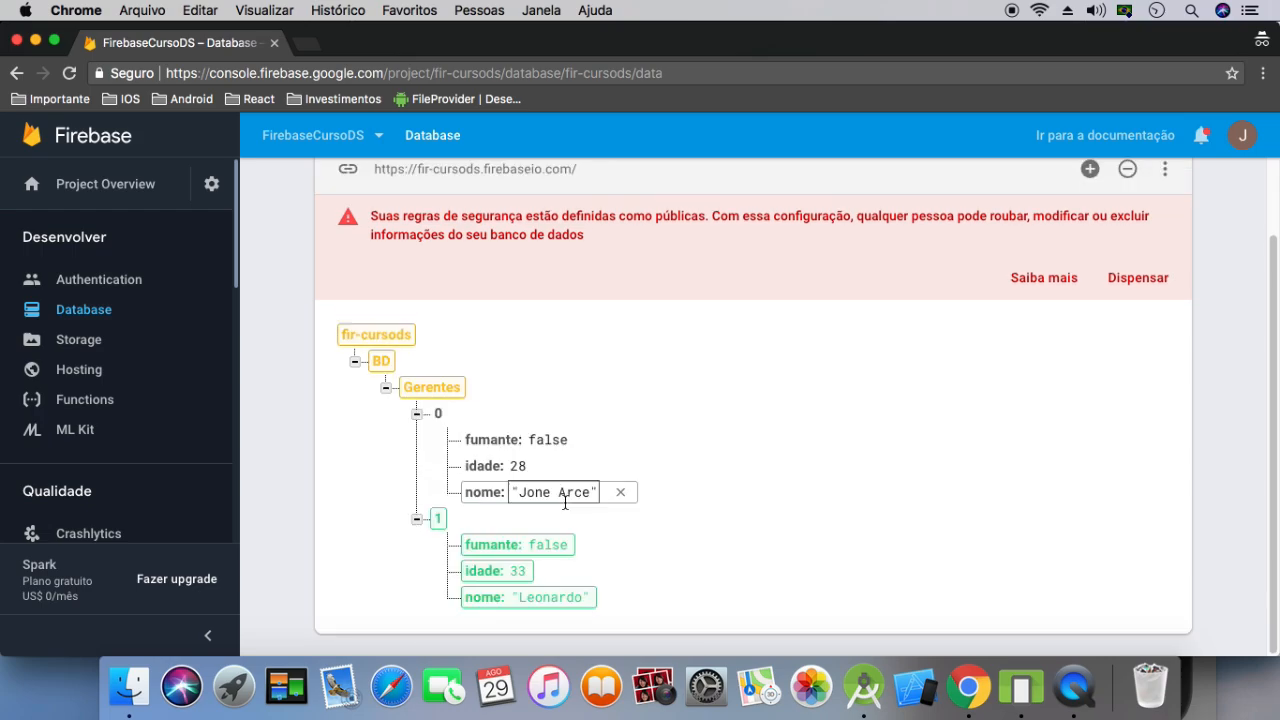
Examine the entries of nodes 0 and 1 under Gerentes by alternately collapsing and expanding them, leaving both collapsed
{"action": "left_click", "coordinate": [416, 413]}
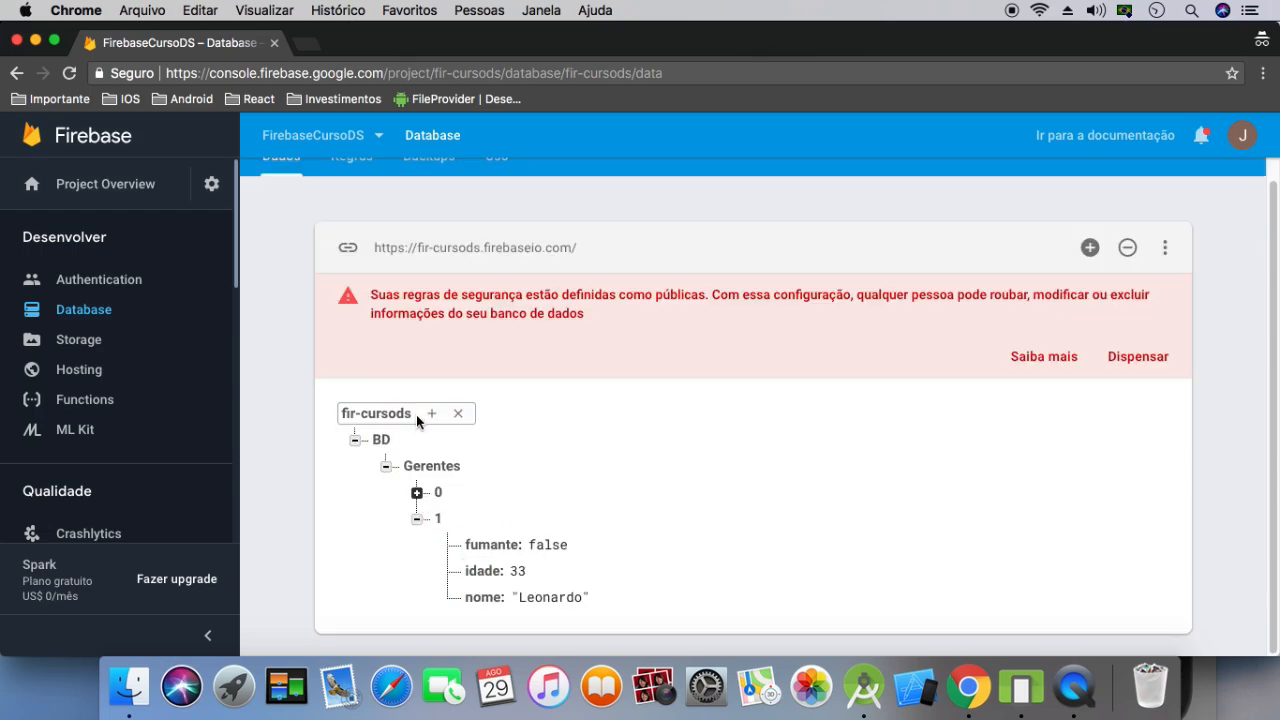
{"action": "left_click", "coordinate": [417, 518]}
{"action": "left_click", "coordinate": [417, 552]}
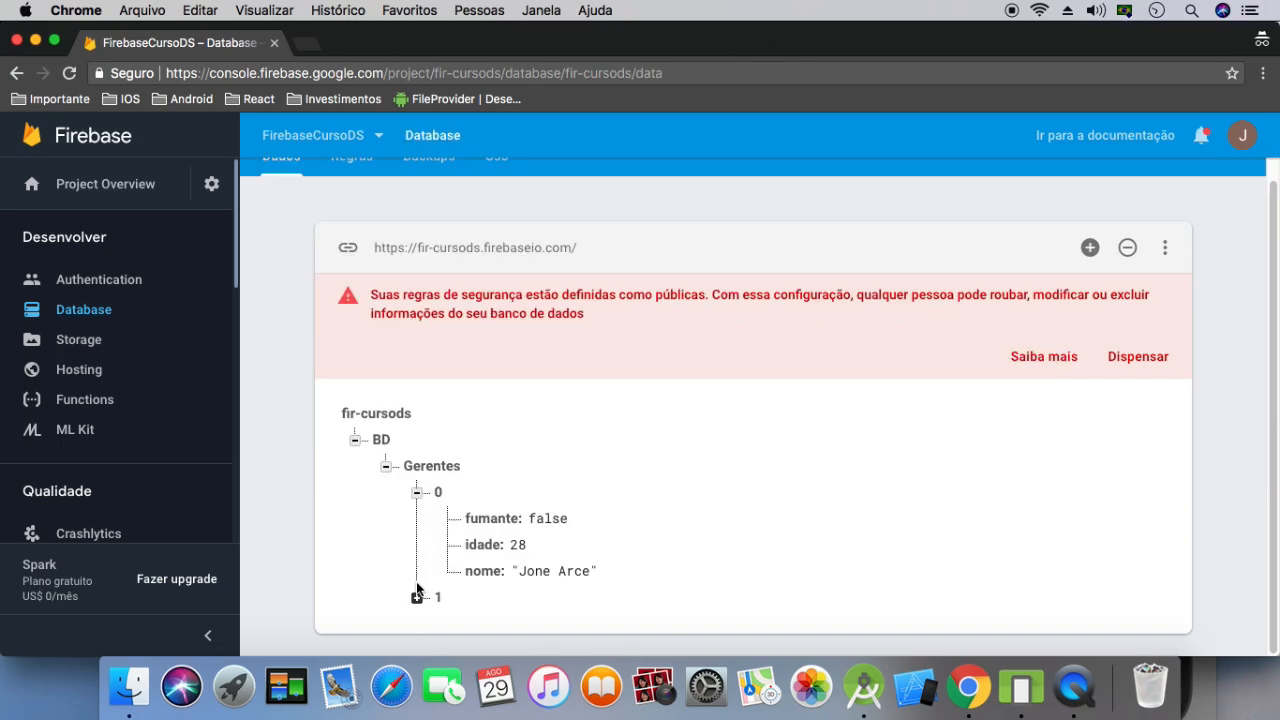
{"action": "left_click", "coordinate": [417, 597]}
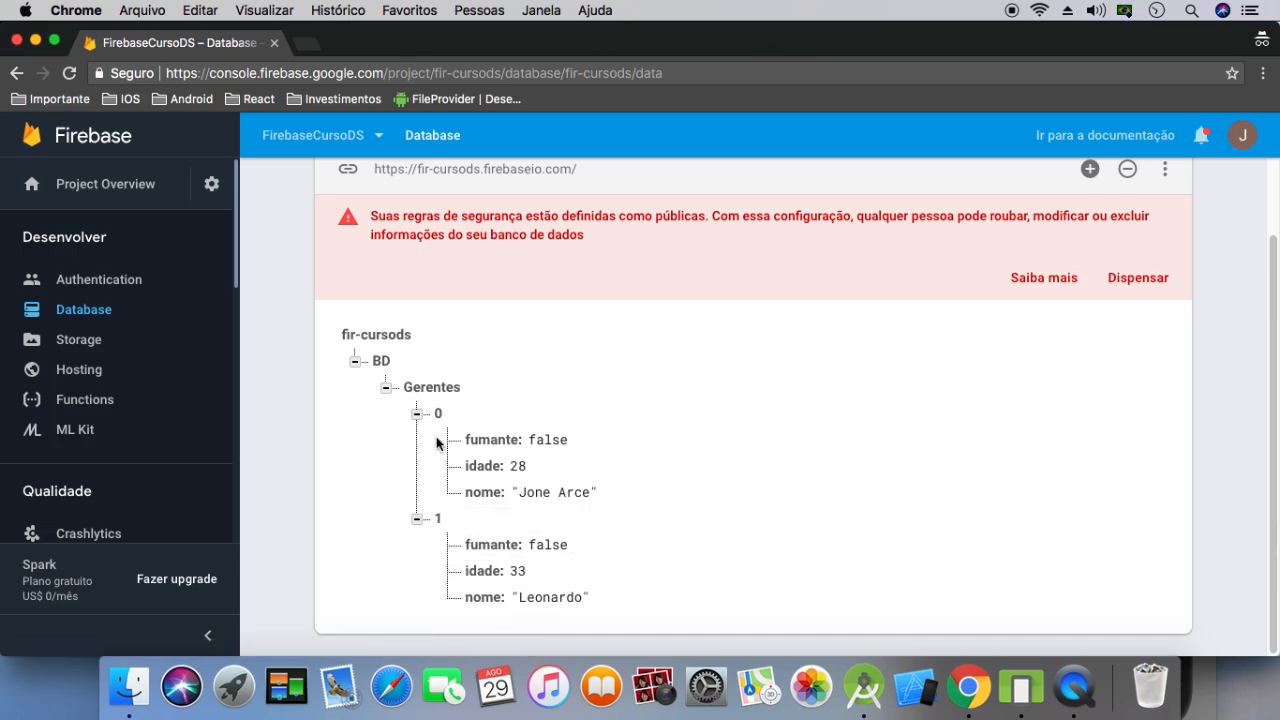
{"action": "left_click", "coordinate": [415, 418]}
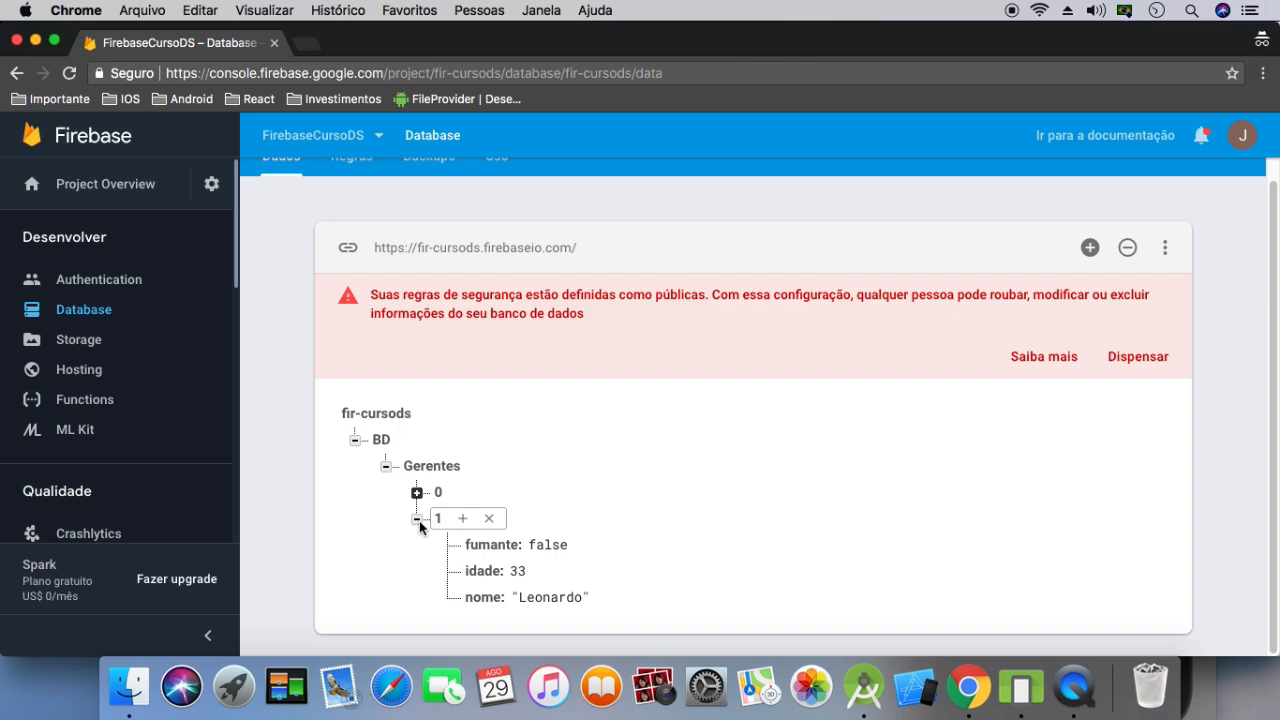
{"action": "left_click", "coordinate": [417, 518]}
{"action": "left_click", "coordinate": [417, 555]}
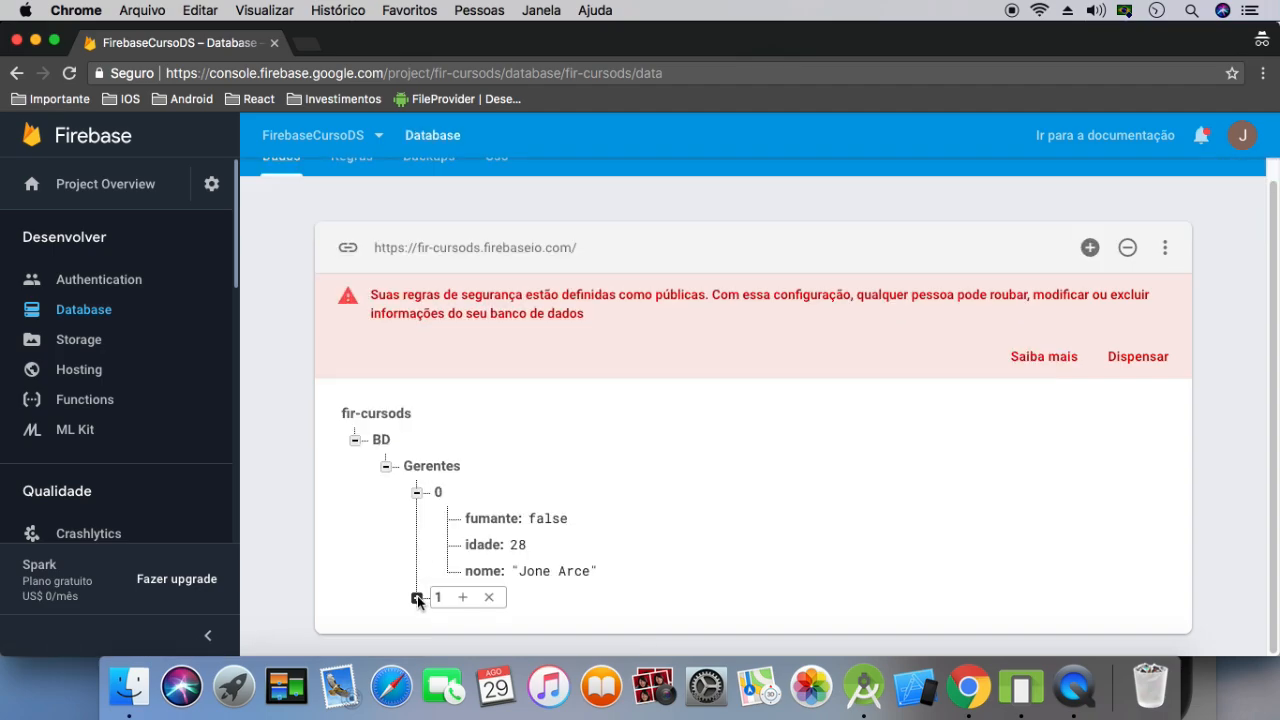
{"action": "left_click", "coordinate": [417, 598]}
{"action": "left_click", "coordinate": [416, 418]}
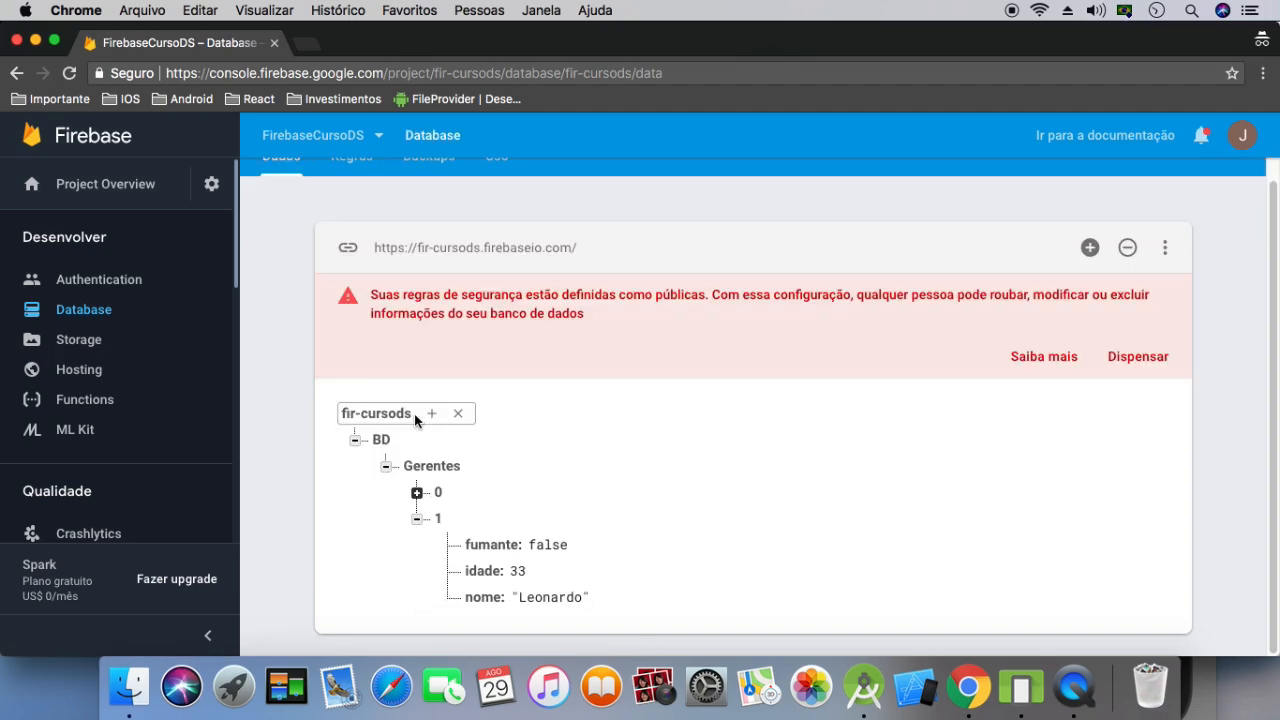
{"action": "left_click", "coordinate": [418, 519]}
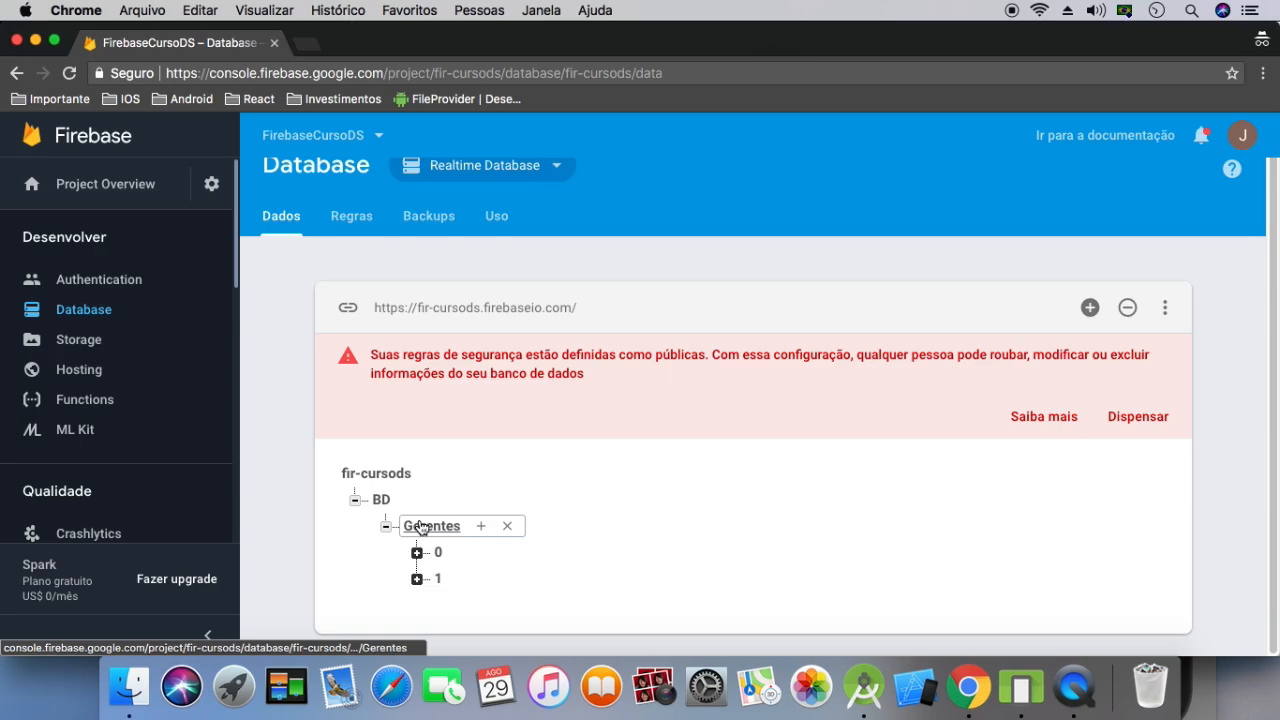